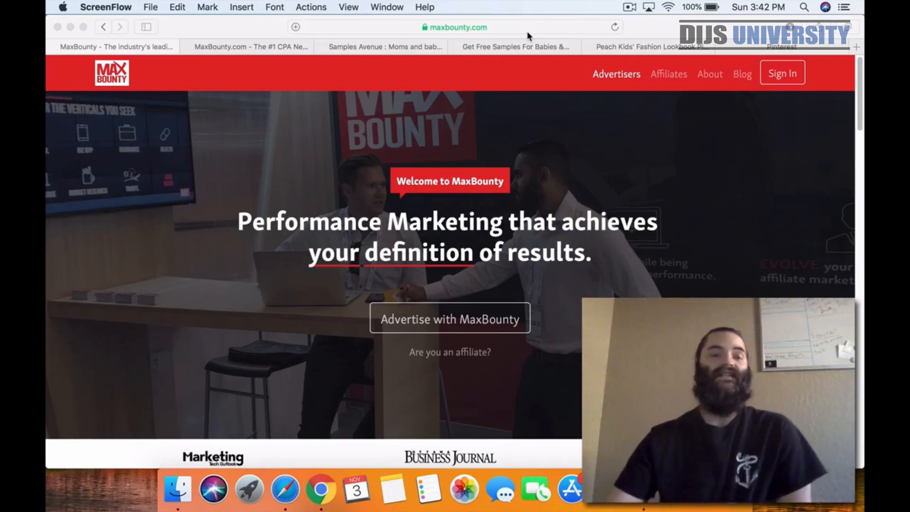
# Step: Switch to the MaxBounty campaign page for Samples Avenue - Mom & Baby Samples and examine its terms and search restrictions
pyautogui.click(209, 45)
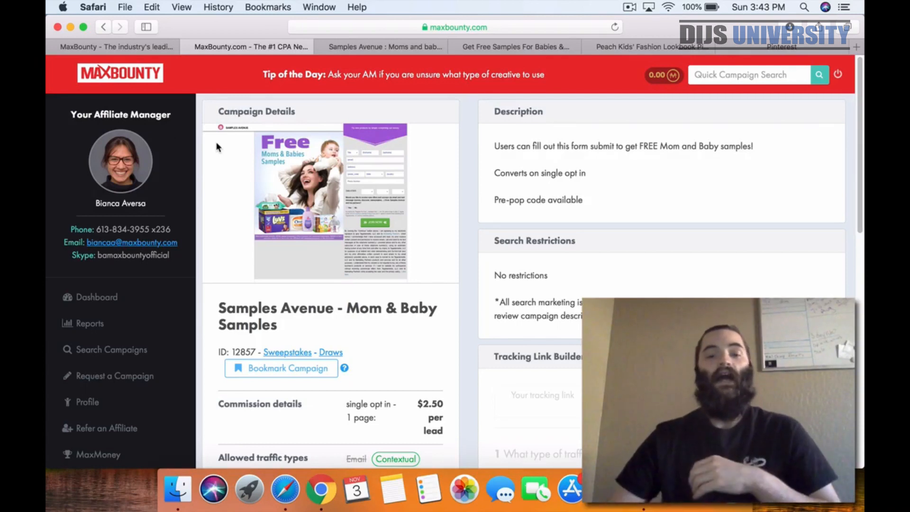
pyautogui.scroll(-5, 365, 273)
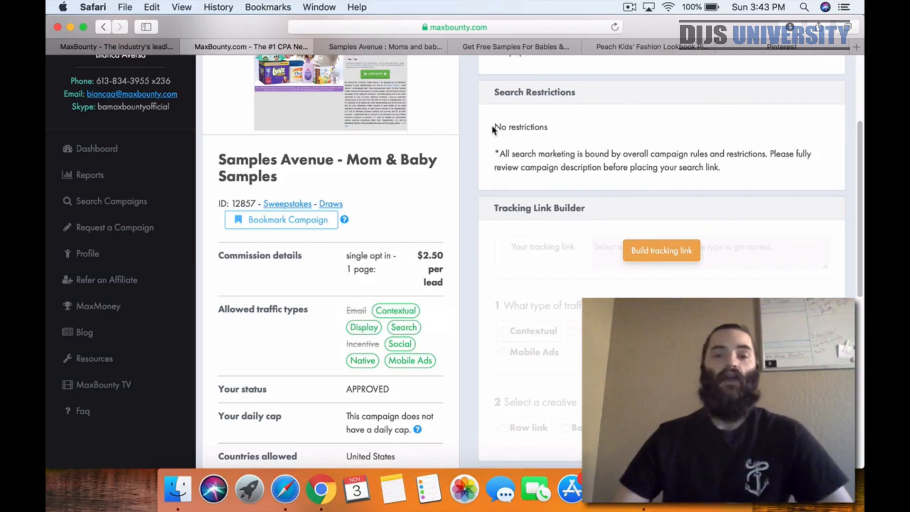
pyautogui.moveTo(493, 129); pyautogui.dragTo(741, 174)
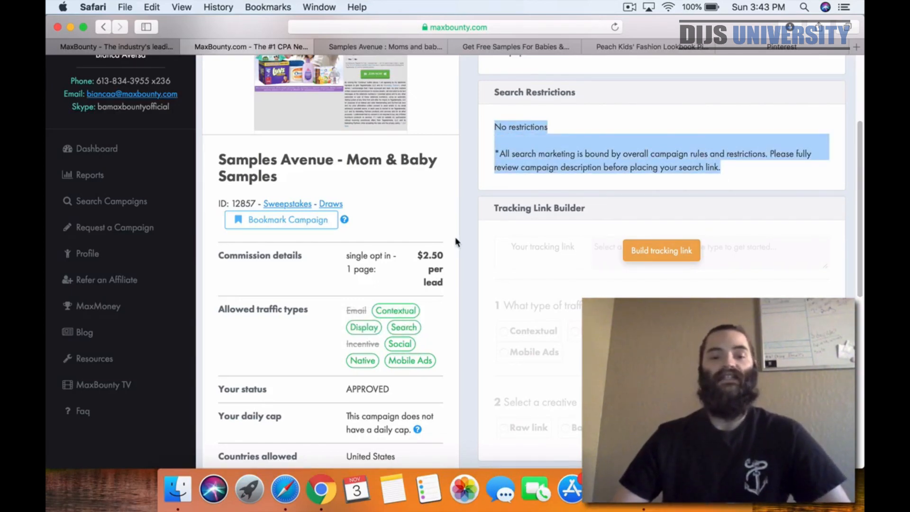
pyautogui.scroll(5, 458, 242)
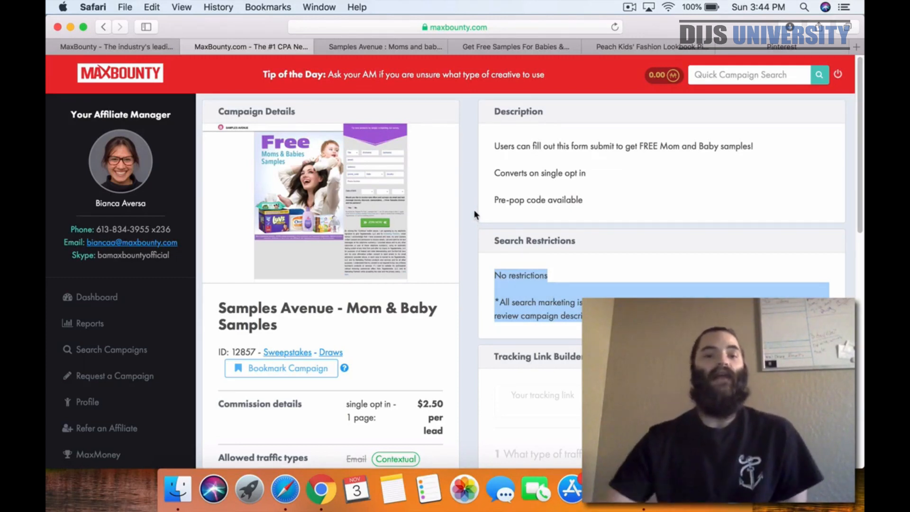
# Step: Open the Get Free Samples For Babies & Moms page in the ClickFunnels editor and examine its logo, headline, survey question and footer
pyautogui.click(529, 46)
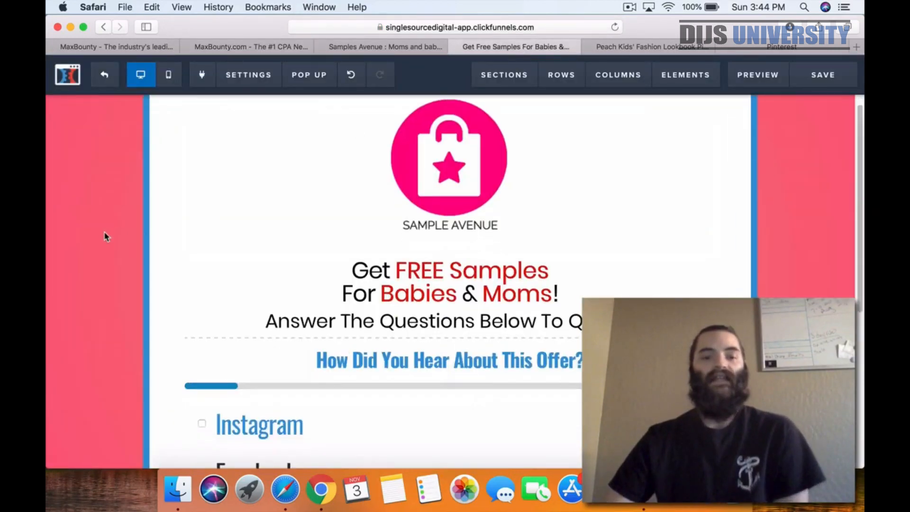
pyautogui.scroll(-5, 106, 235)
pyautogui.scroll(6, 107, 234)
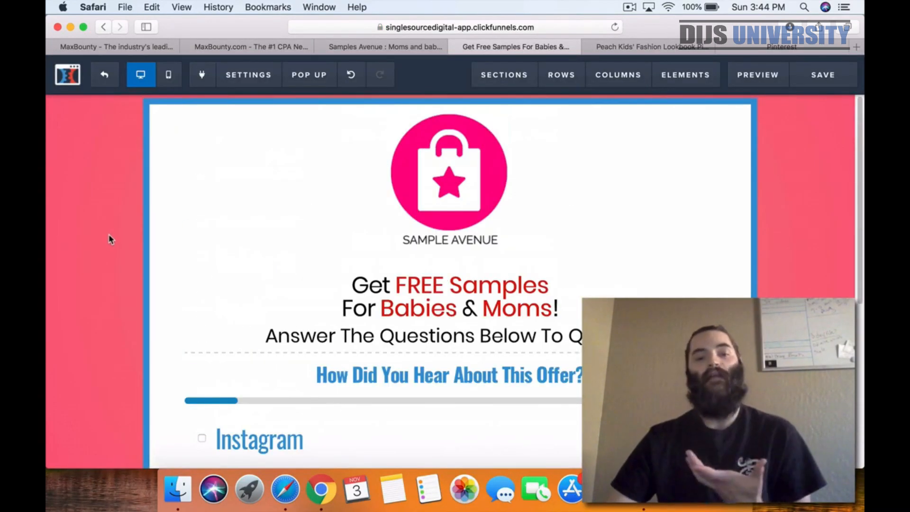
pyautogui.scroll(-4, 109, 236)
pyautogui.scroll(4, 109, 234)
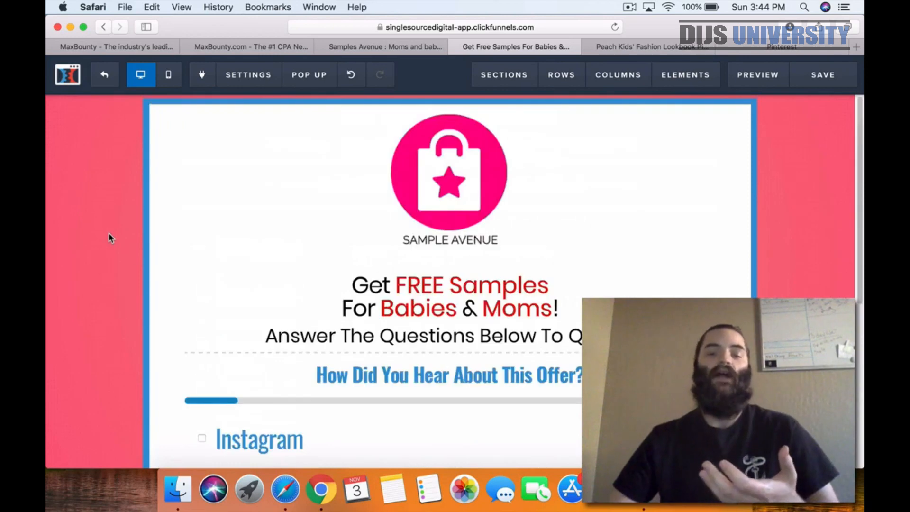
pyautogui.scroll(-3, 105, 228)
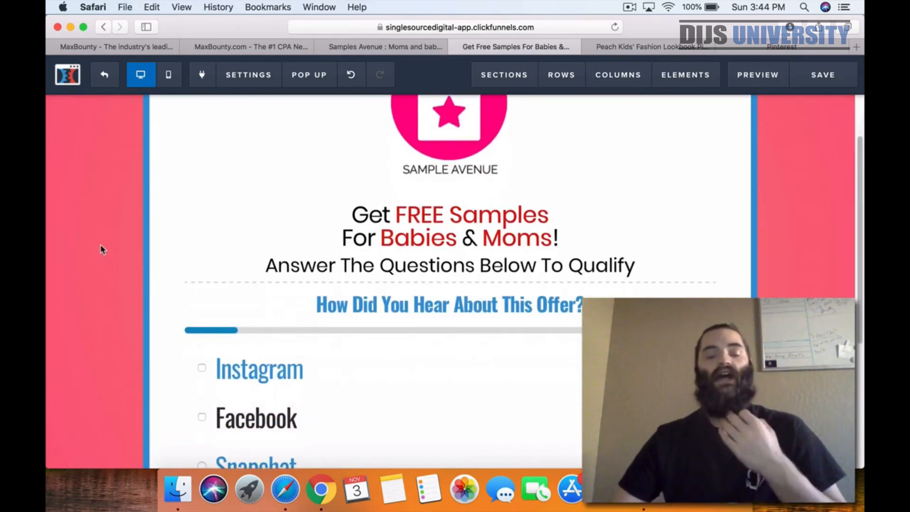
pyautogui.scroll(-5, 102, 248)
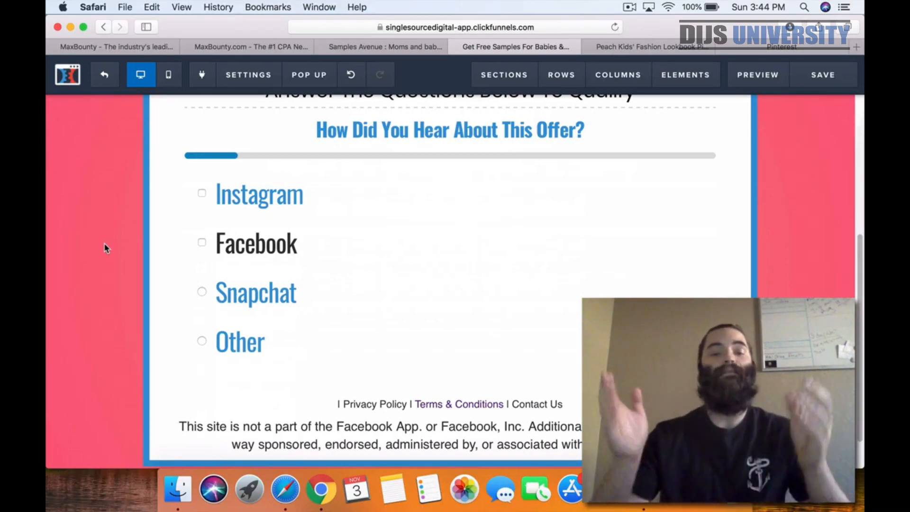
pyautogui.scroll(-2, 144, 285)
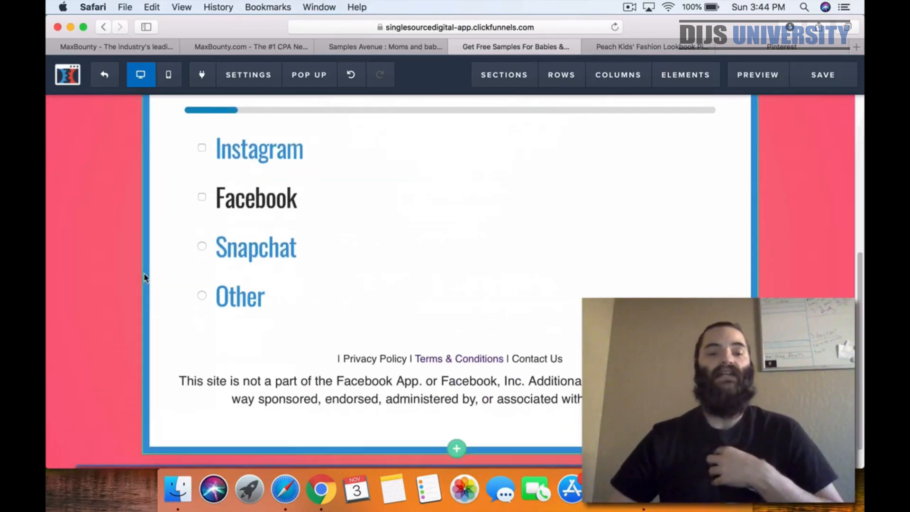
pyautogui.scroll(10, 142, 278)
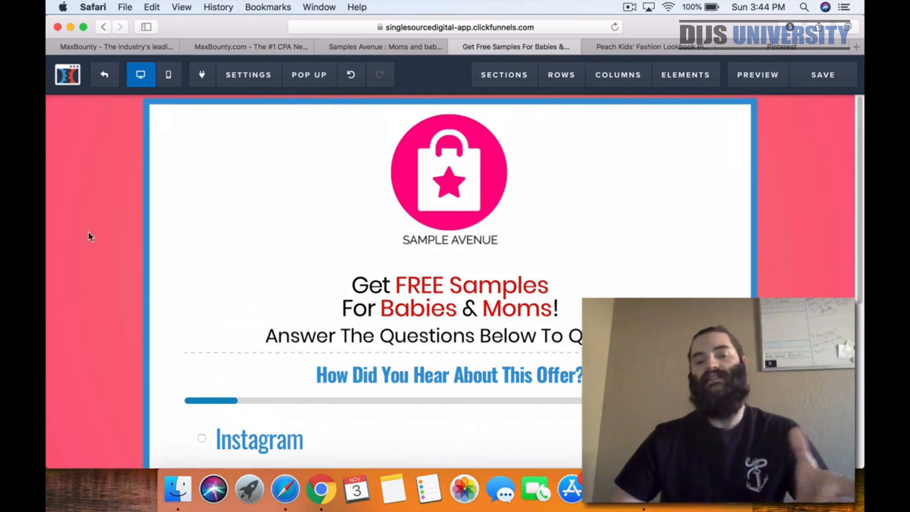
pyautogui.scroll(-1, 164, 216)
pyautogui.scroll(-5, 138, 257)
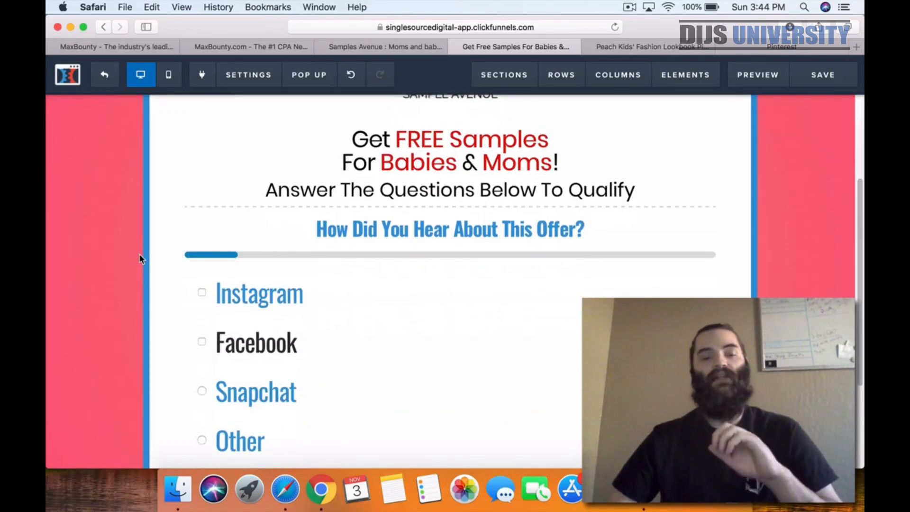
pyautogui.scroll(-1, 140, 258)
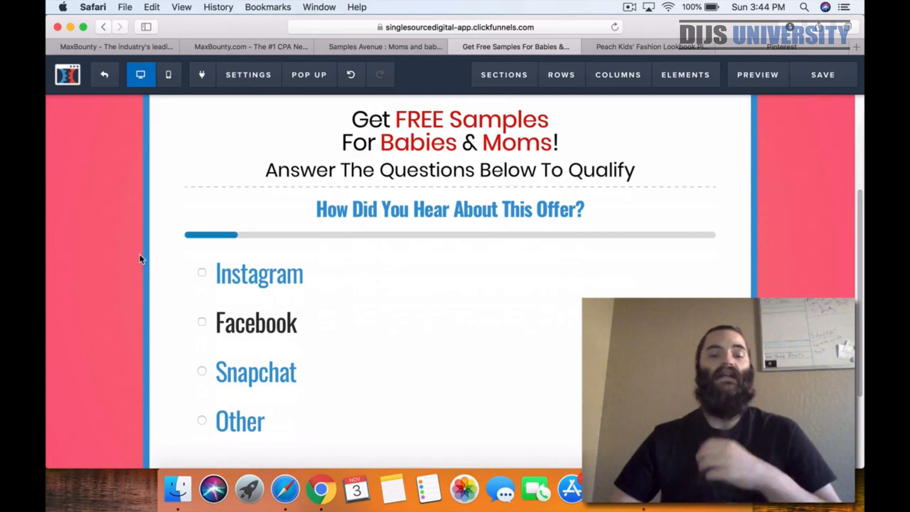
# Step: In the survey question "How Did You Hear About This Offer?", change the first answer to Pinterest
pyautogui.click(294, 316)
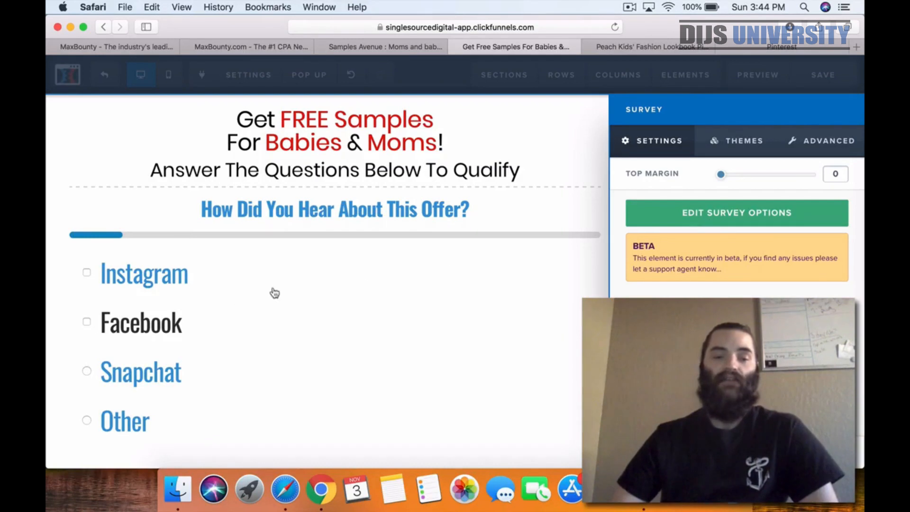
pyautogui.click(748, 216)
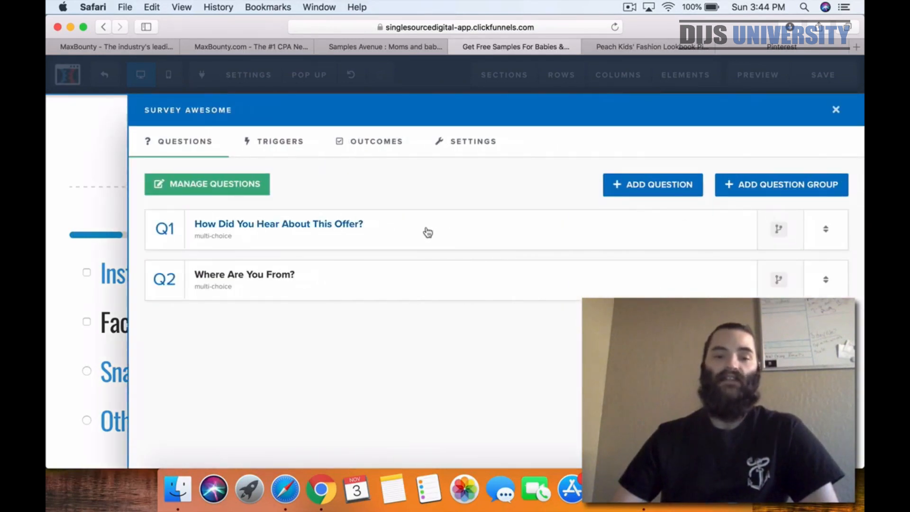
pyautogui.click(276, 224)
pyautogui.scroll(-2, 260, 332)
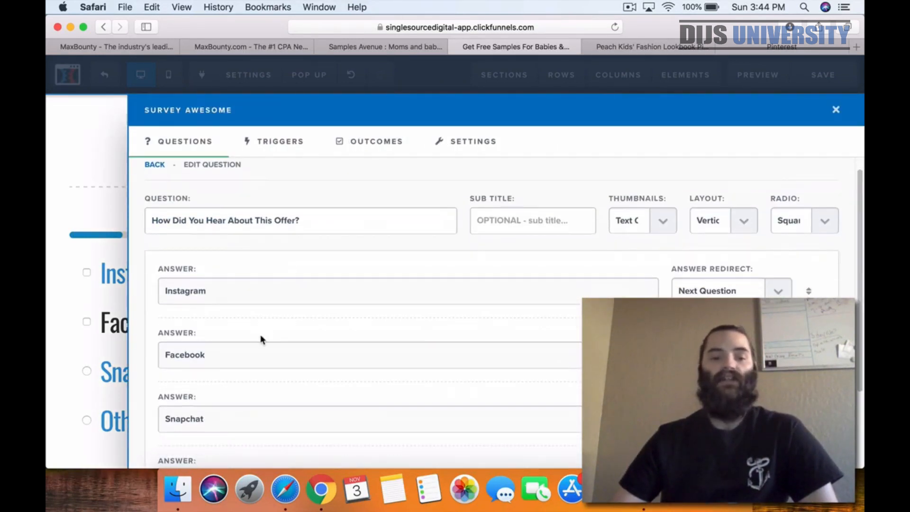
pyautogui.doubleClick(210, 272)
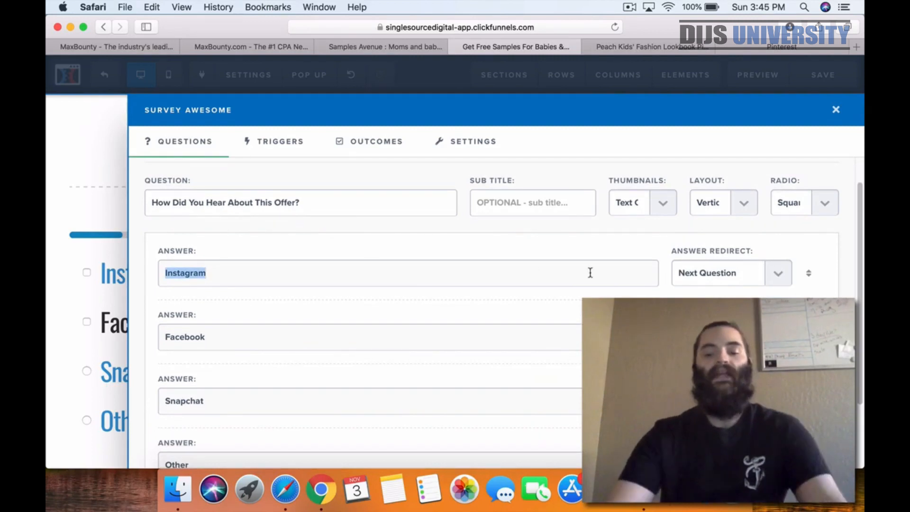
pyautogui.write('Pintere')
pyautogui.write('st')
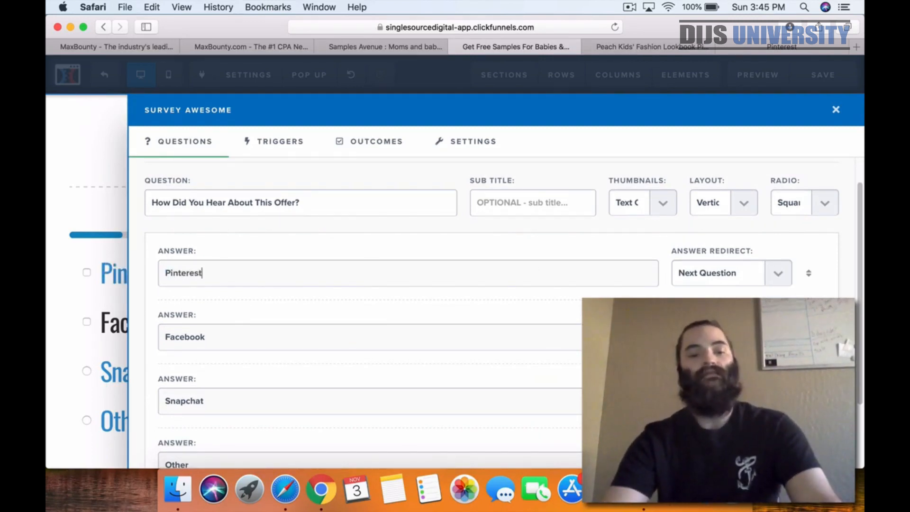
# Step: Replace the Snapchat answer with Instagram and close the survey editor
pyautogui.moveTo(215, 394); pyautogui.dragTo(161, 401)
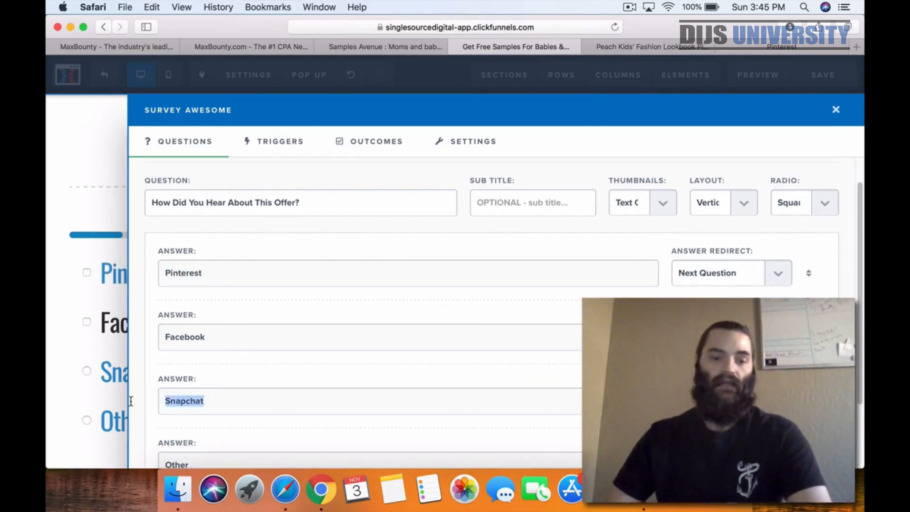
pyautogui.write('F')
pyautogui.press('BackSpace')
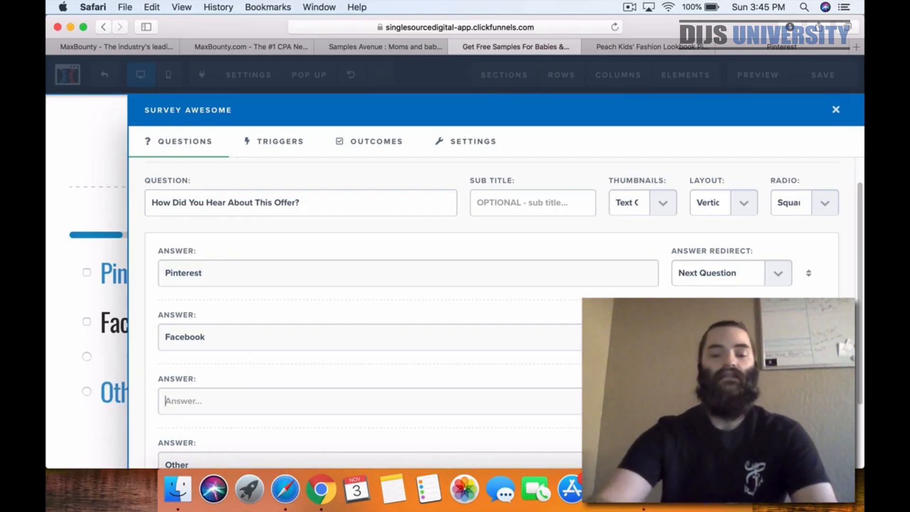
pyautogui.write('Instagram')
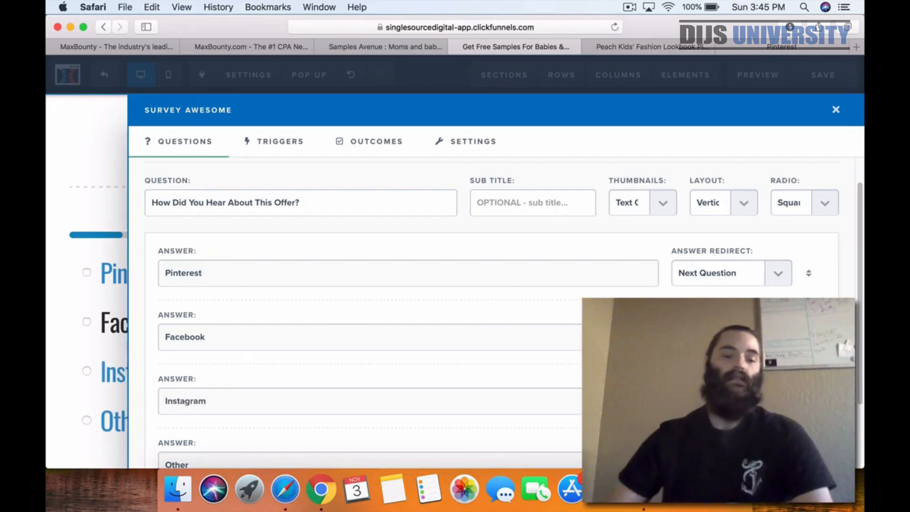
pyautogui.scroll(-1, 323, 241)
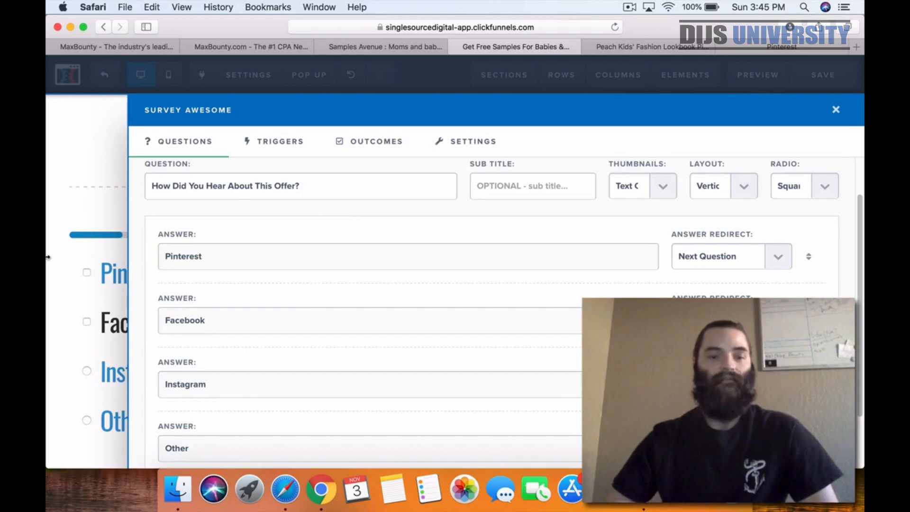
pyautogui.click(81, 179)
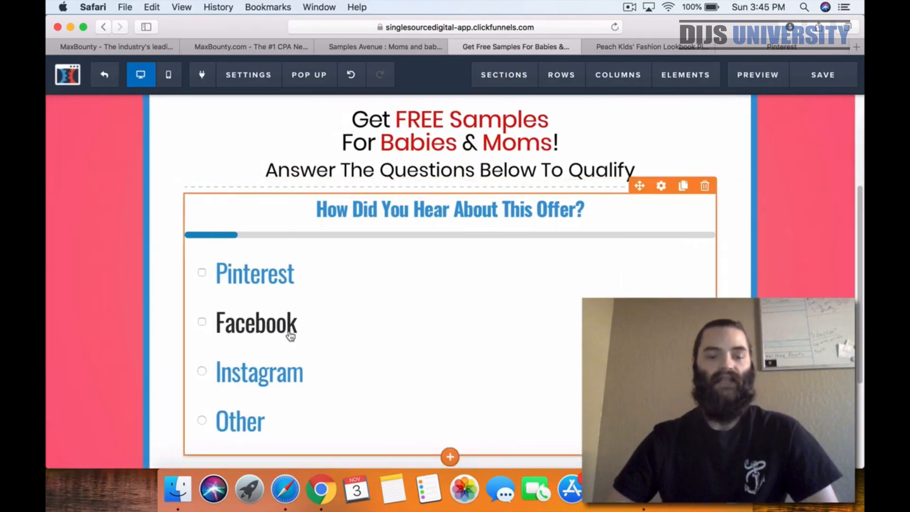
# Step: In the survey question "Where Are You From?", replace the first answer with a copy of the United States answer
pyautogui.click(315, 335)
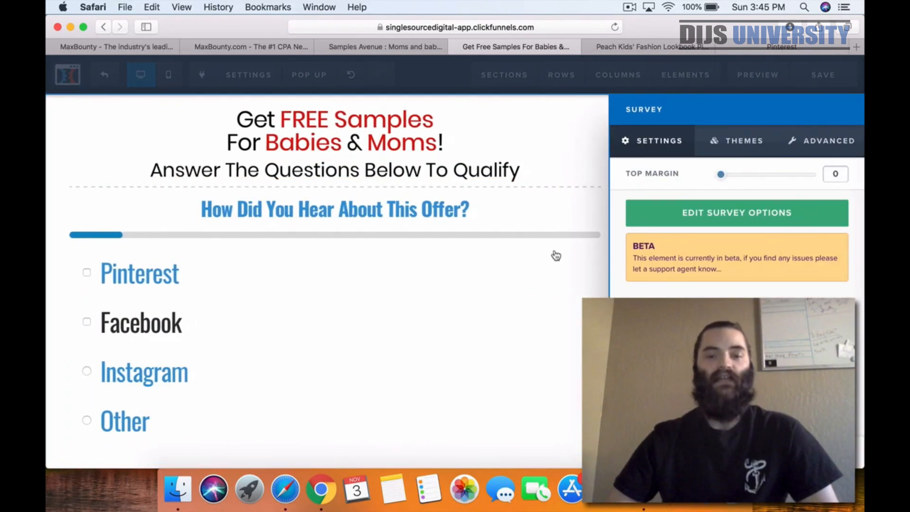
pyautogui.click(726, 218)
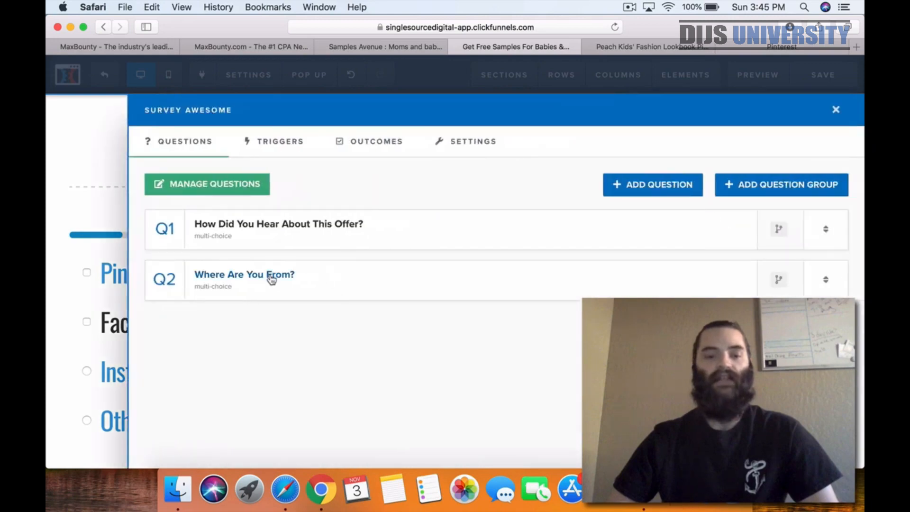
pyautogui.click(270, 277)
pyautogui.scroll(-3, 270, 331)
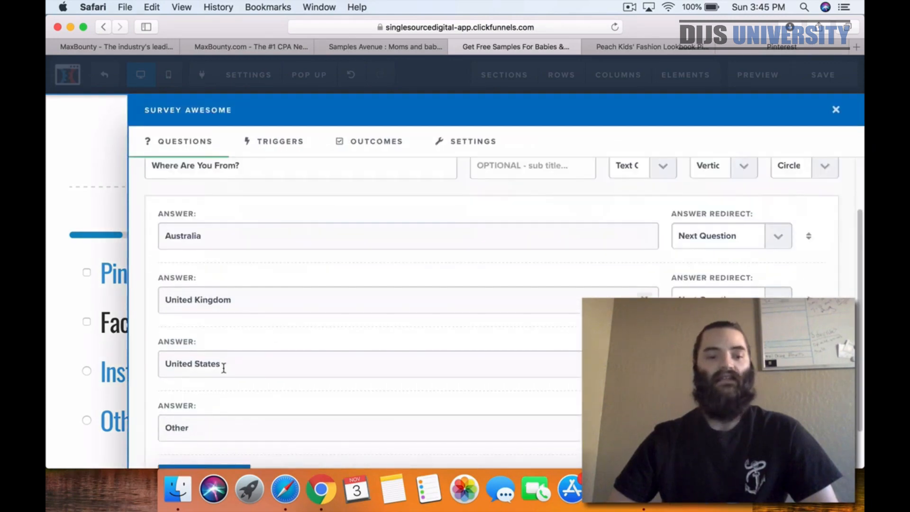
pyautogui.moveTo(223, 366); pyautogui.dragTo(152, 366)
pyautogui.press('super+c')
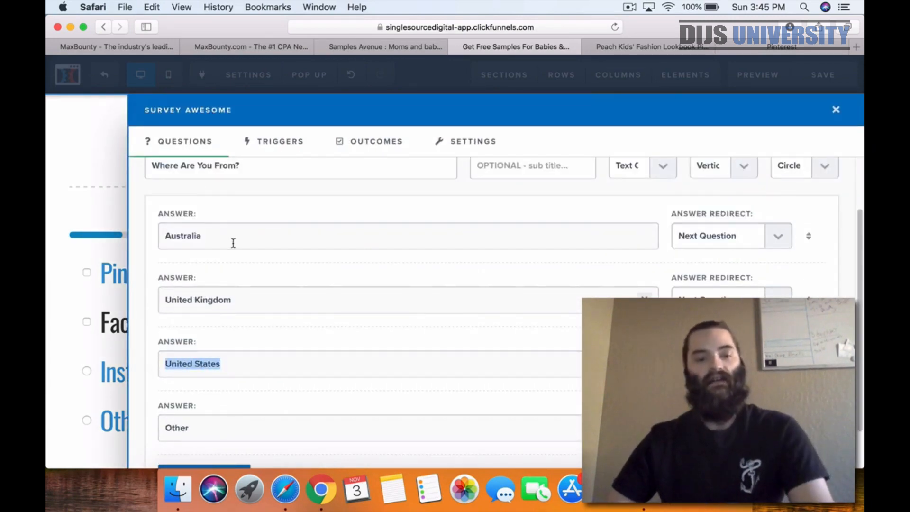
pyautogui.moveTo(231, 241); pyautogui.dragTo(151, 230)
pyautogui.press('super+v')
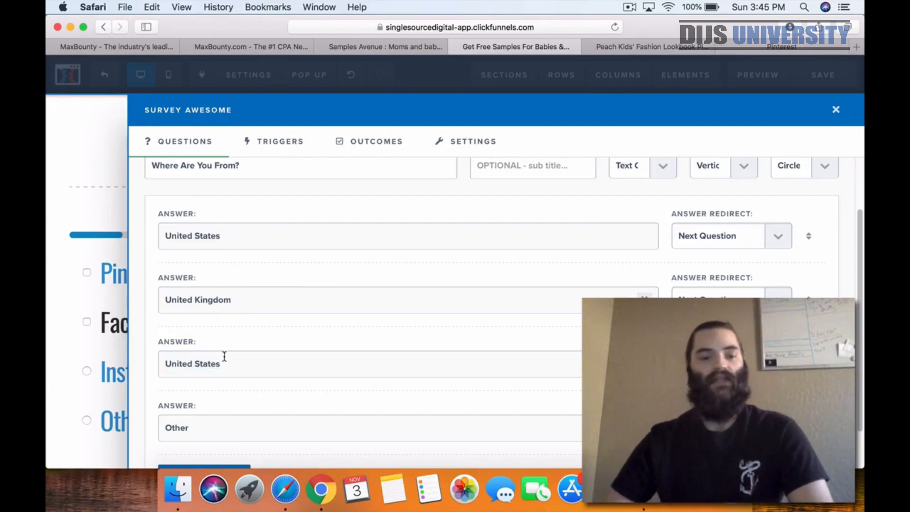
# Step: Change the third answer of "Where Are You From?" to Australia, close the survey editor and save the page
pyautogui.moveTo(224, 357); pyautogui.dragTo(92, 362)
pyautogui.write('Aust')
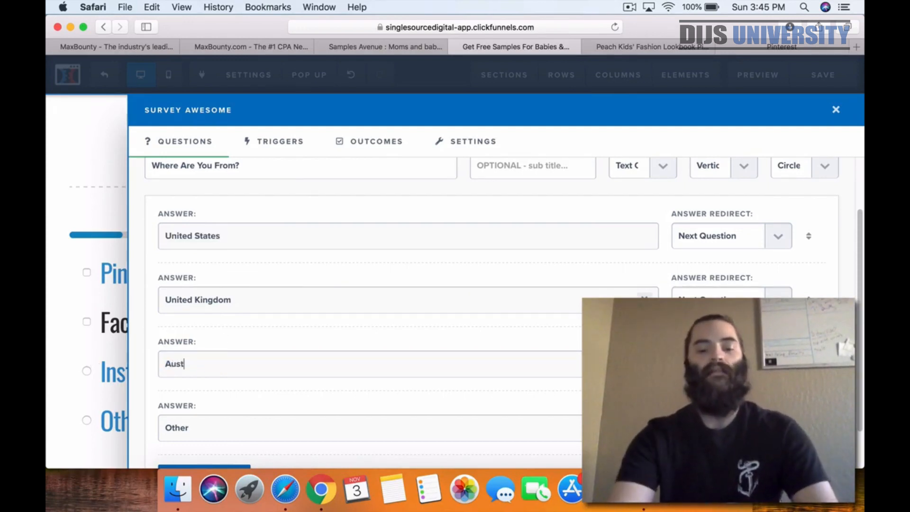
pyautogui.write('ralia')
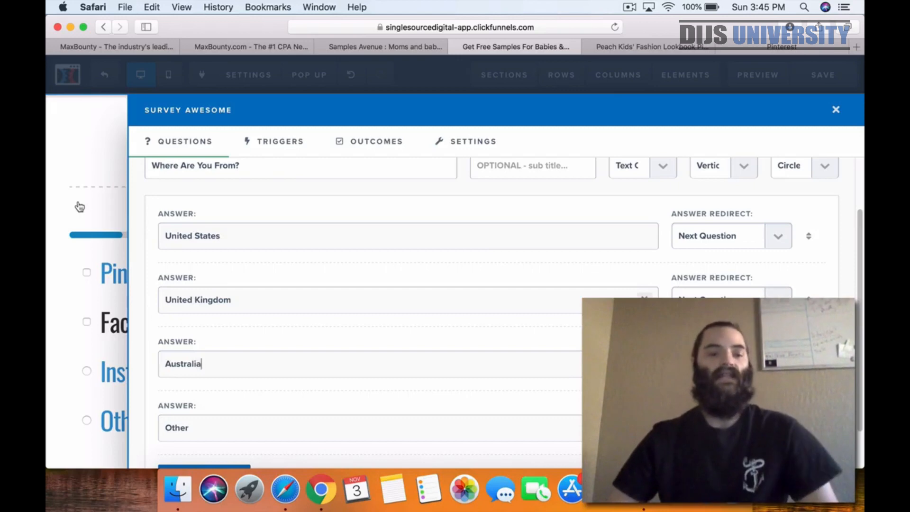
pyautogui.click(80, 207)
pyautogui.click(813, 75)
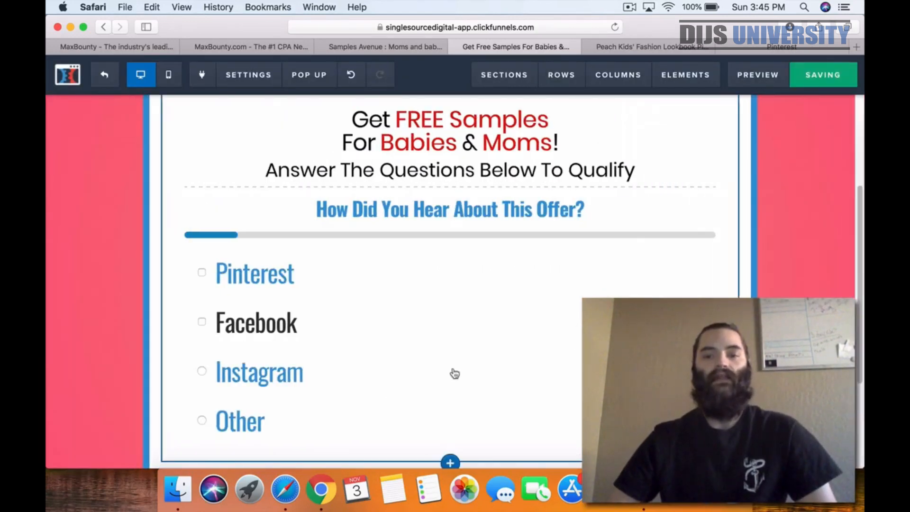
pyautogui.scroll(-2, 346, 426)
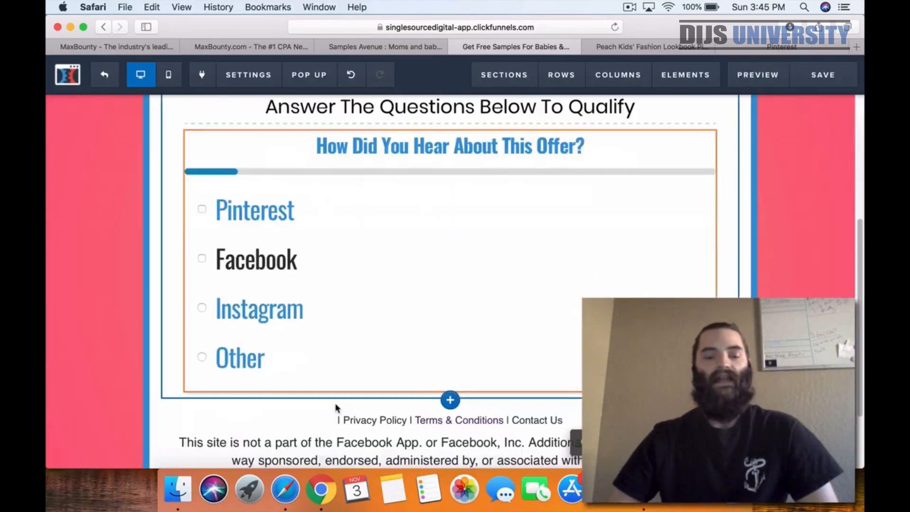
pyautogui.scroll(-3, 339, 408)
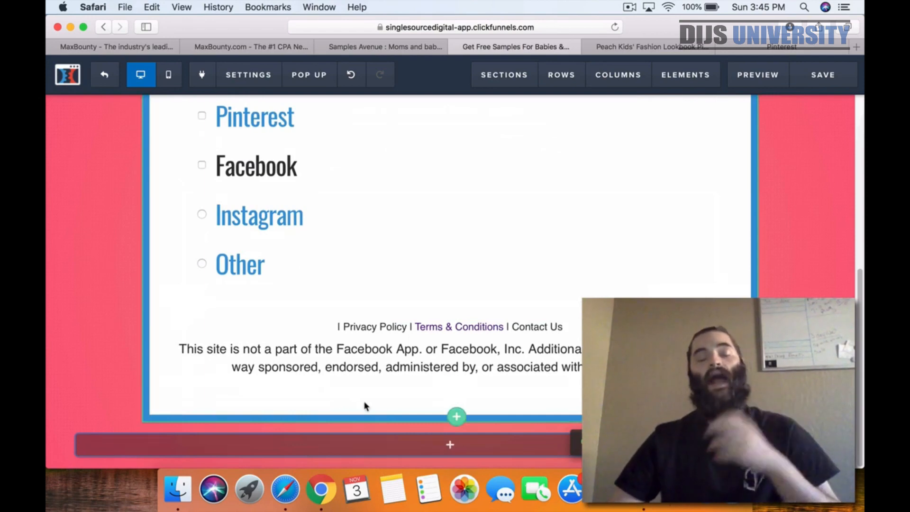
pyautogui.scroll(10, 361, 395)
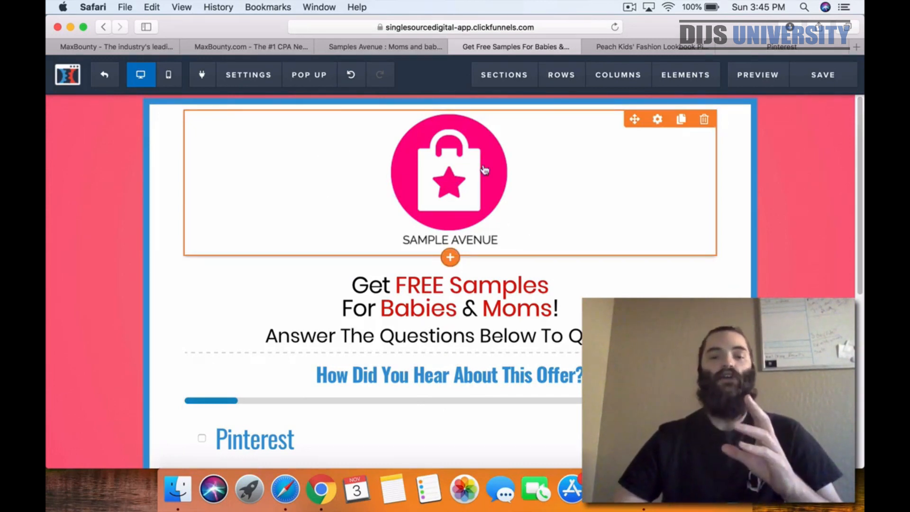
pyautogui.rightClick(441, 151)
pyautogui.click(48, 237)
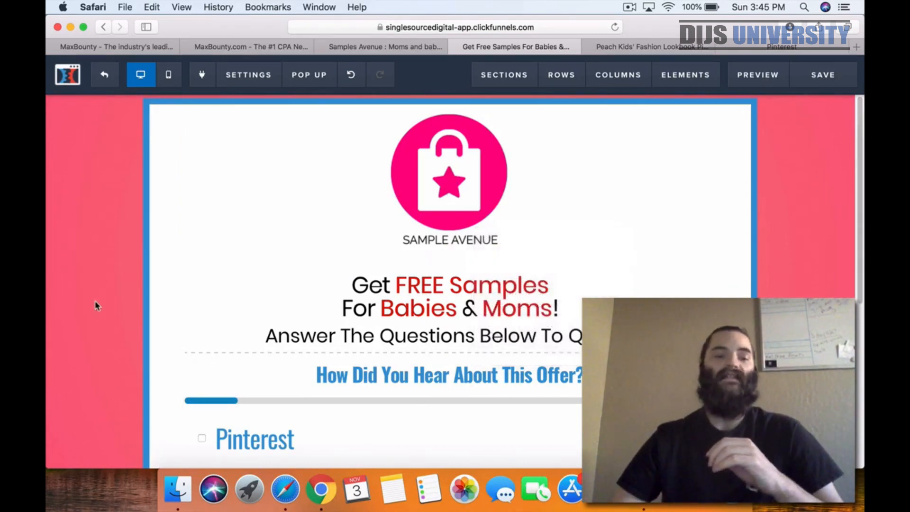
# Step: Open the Sample Avenue logo's image settings, view the uploaded image library as its source, and close both without choosing another image
pyautogui.click(490, 193)
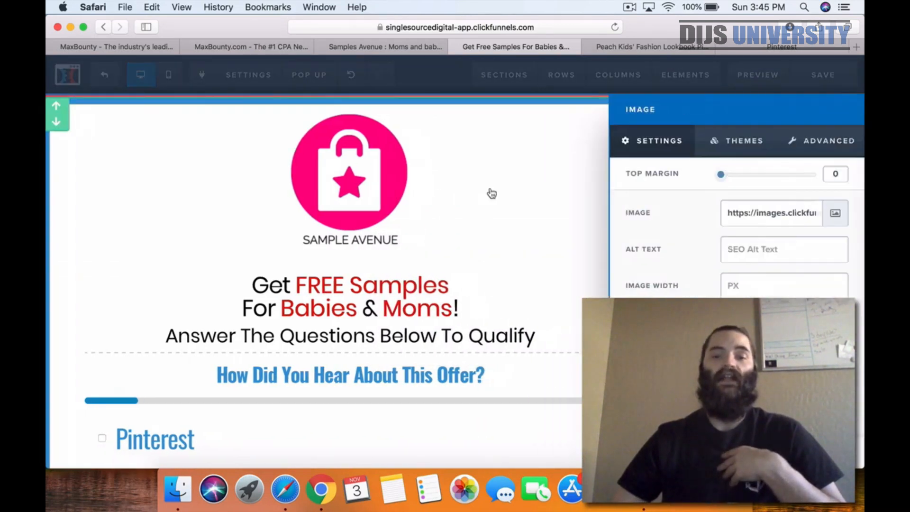
pyautogui.click(832, 218)
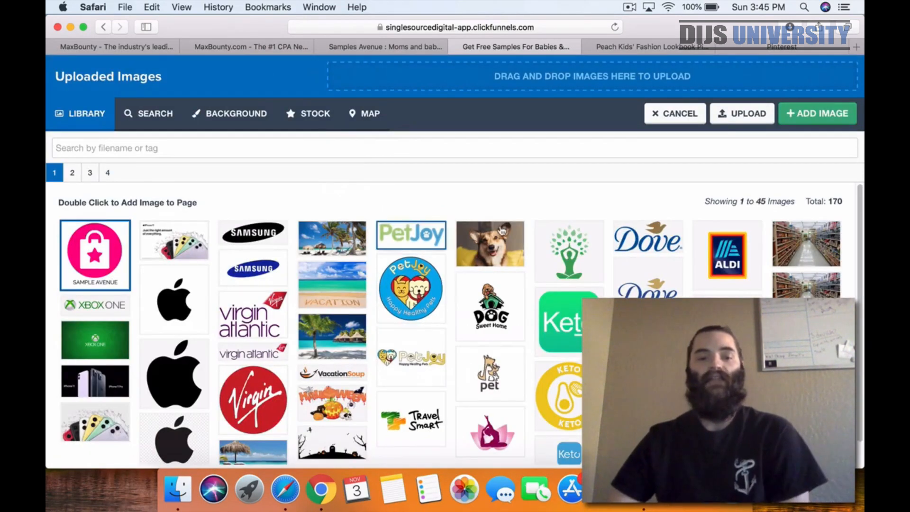
pyautogui.click(691, 120)
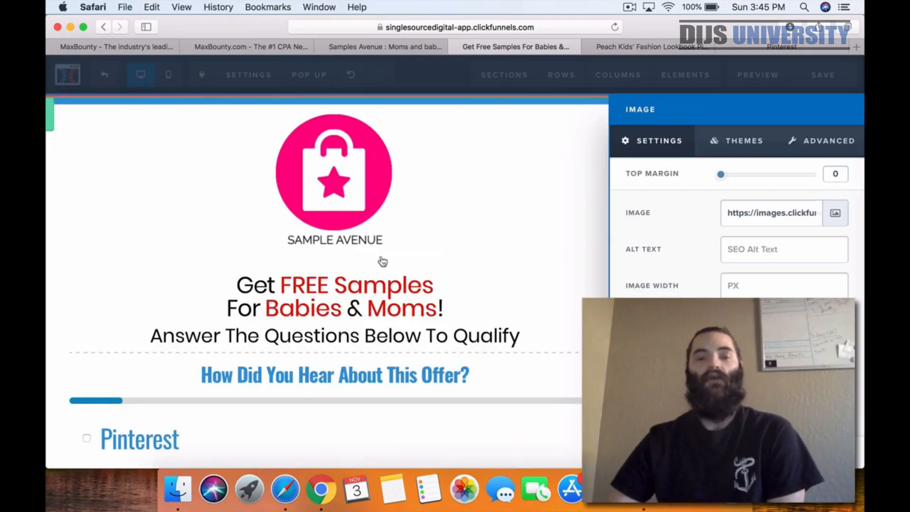
pyautogui.click(216, 238)
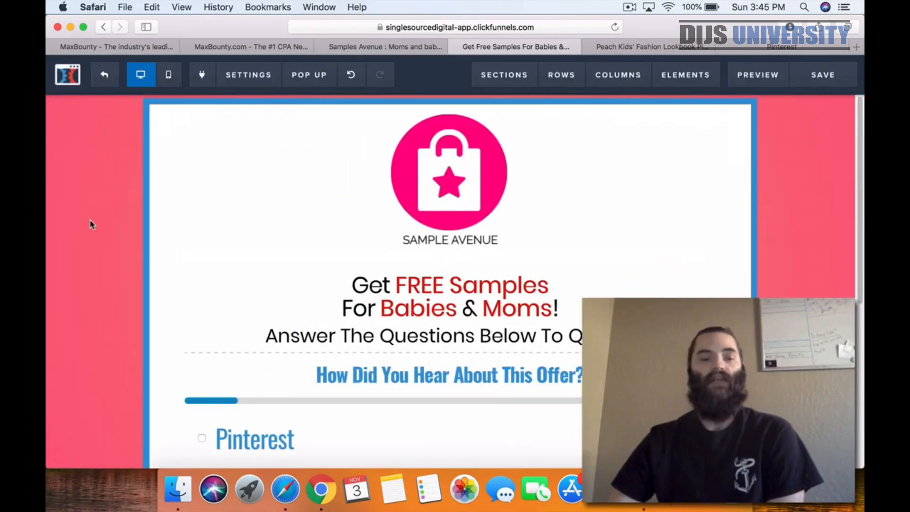
# Step: Open the page background settings, view the image library for the background image, and close both without choosing a picture
pyautogui.moveTo(273, 78)
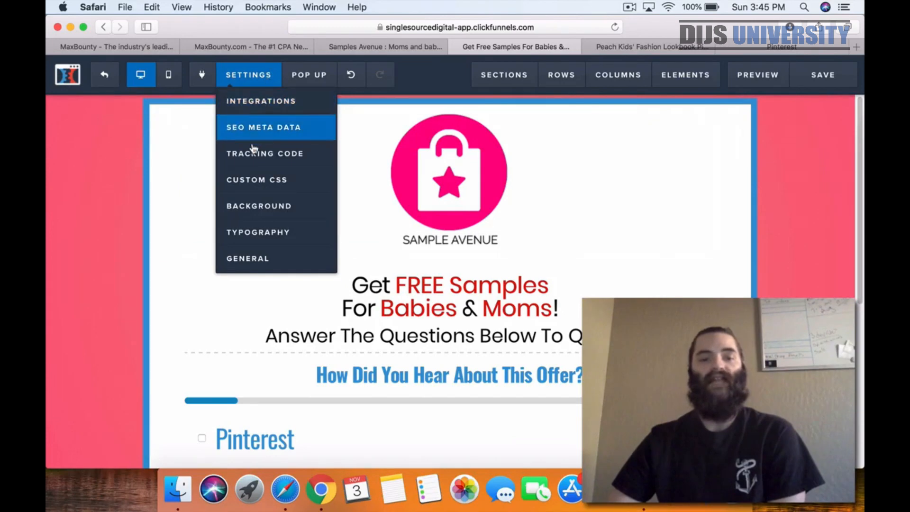
pyautogui.click(246, 208)
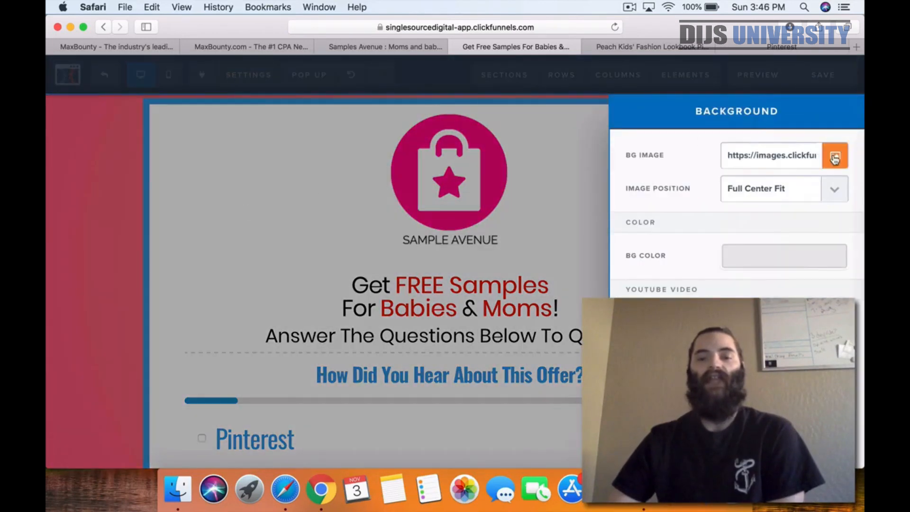
pyautogui.click(834, 159)
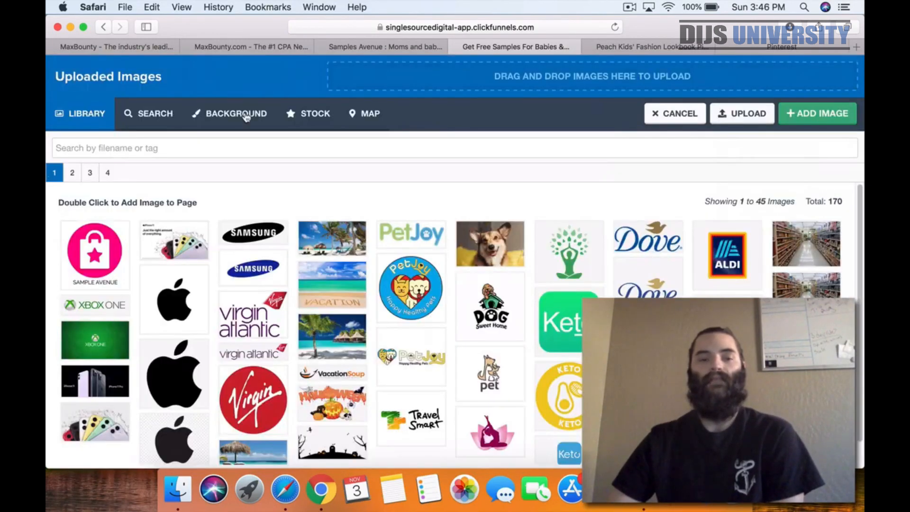
pyautogui.click(693, 123)
pyautogui.click(117, 187)
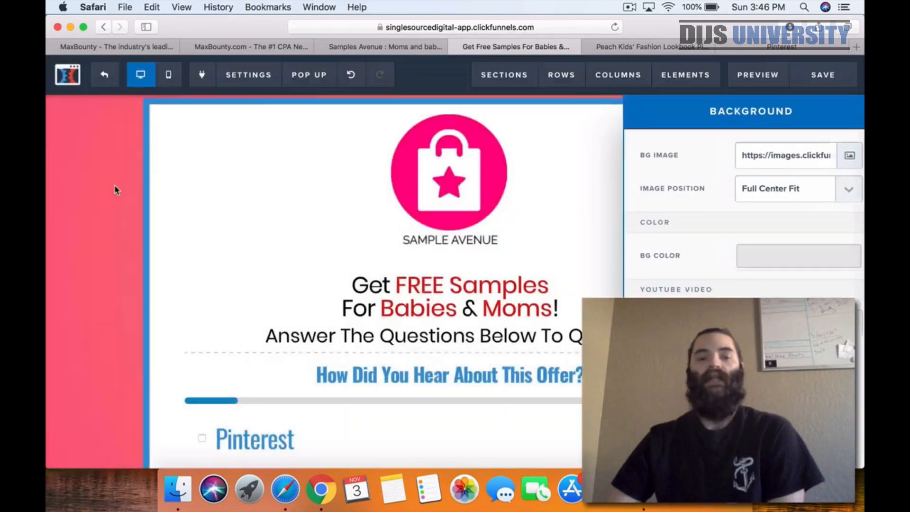
# Step: Compare the landing page's footer links with the Privacy Policy and Terms & Conditions links at the end of the Samples Avenue offer page
pyautogui.scroll(-4, 78, 210)
pyautogui.scroll(-4, 77, 219)
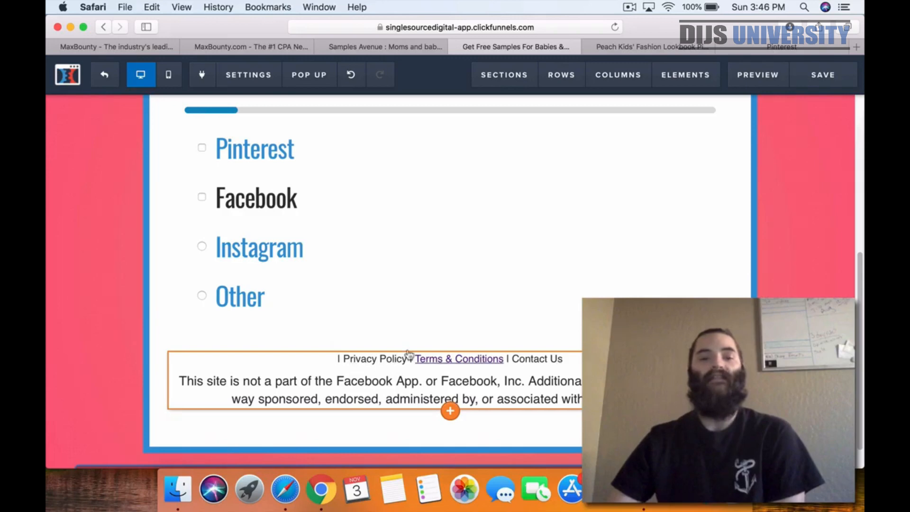
pyautogui.click(369, 46)
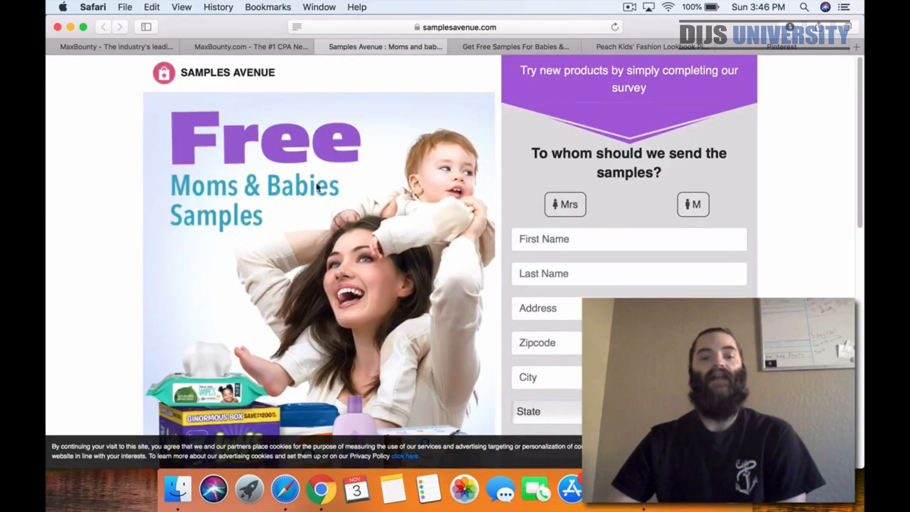
pyautogui.scroll(-15, 320, 189)
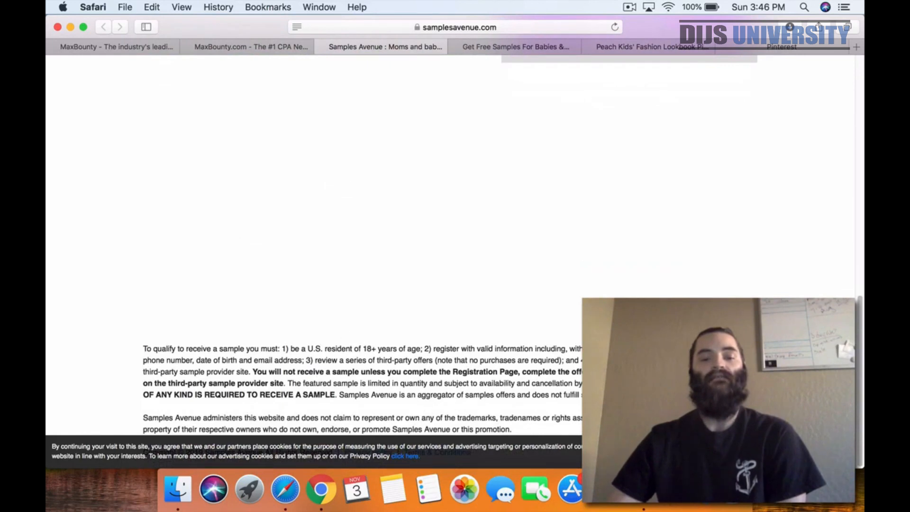
pyautogui.click(831, 451)
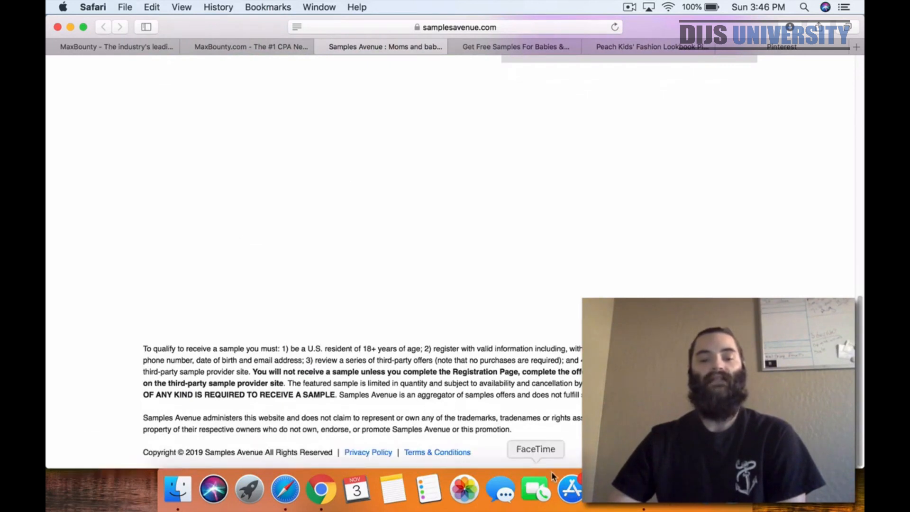
pyautogui.moveTo(466, 453); pyautogui.dragTo(343, 454)
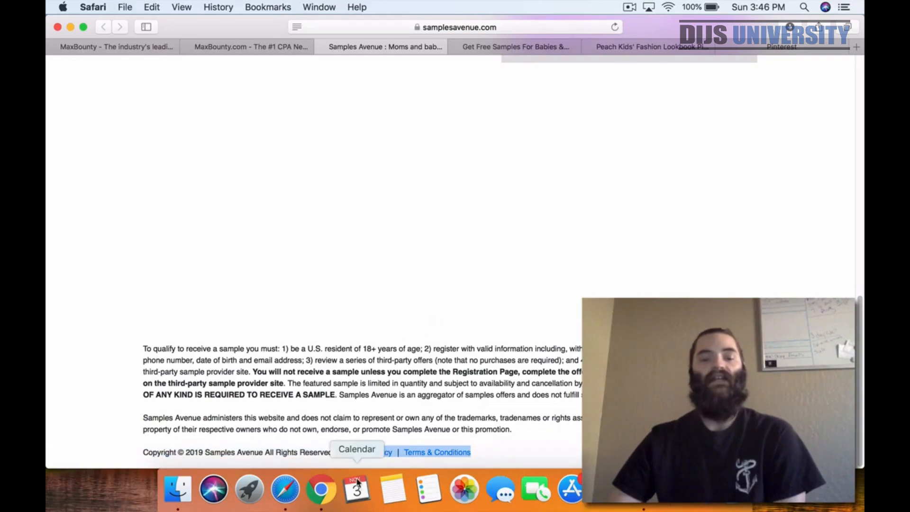
pyautogui.click(387, 282)
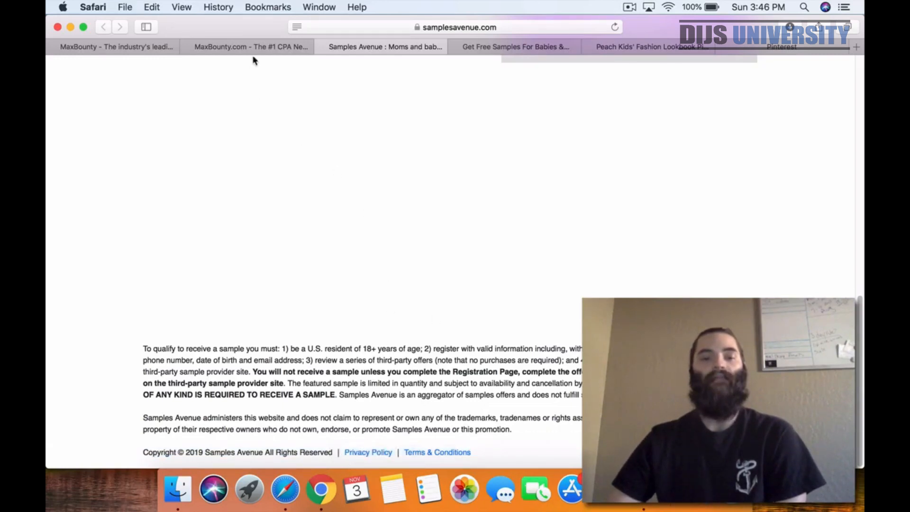
pyautogui.click(506, 47)
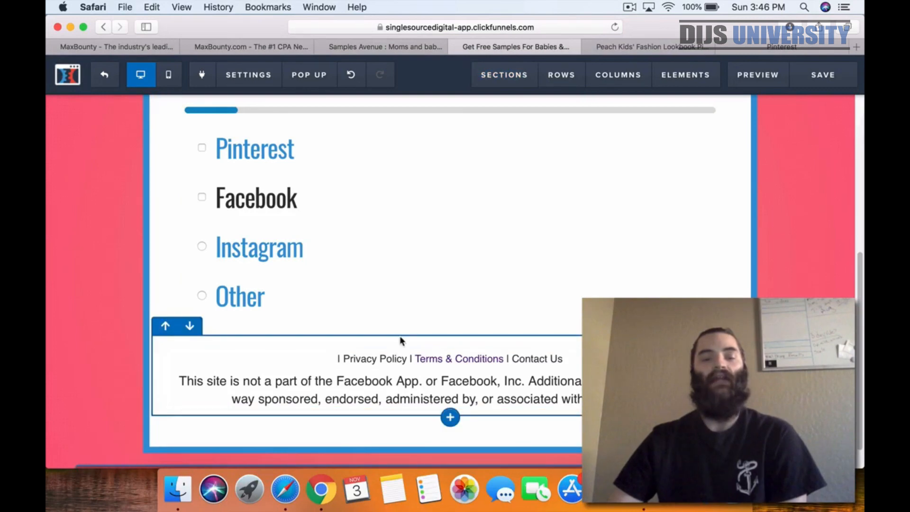
# Step: Review the whole landing page from the logo and headline through the survey question and its answers
pyautogui.scroll(6, 401, 344)
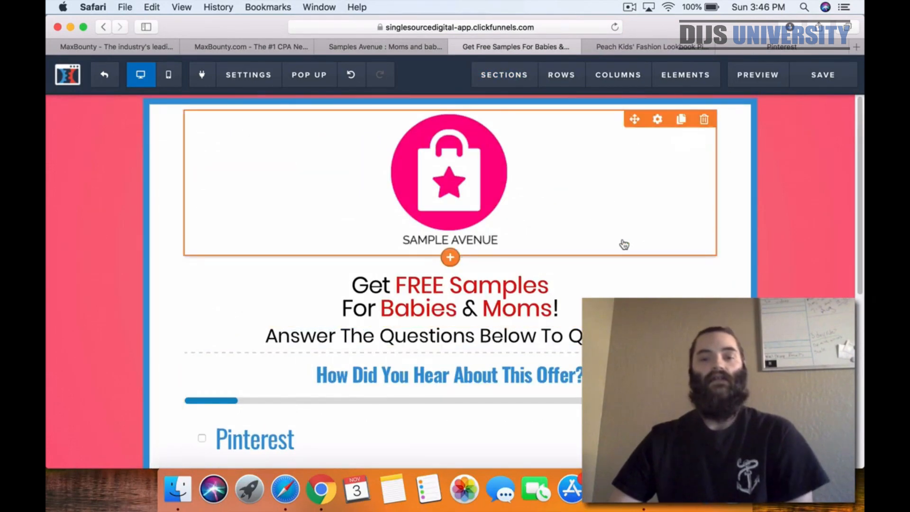
pyautogui.scroll(-1, 649, 246)
pyautogui.scroll(-6, 648, 247)
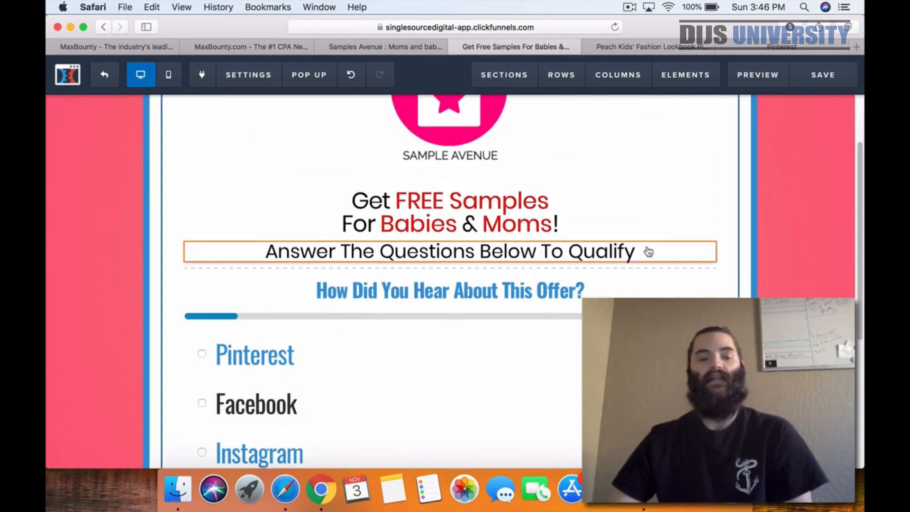
pyautogui.scroll(7, 645, 250)
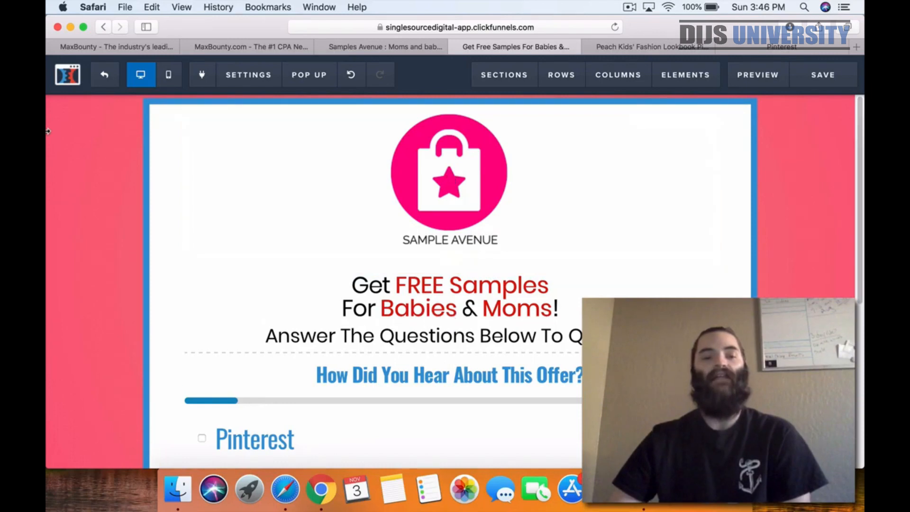
pyautogui.scroll(-5, 59, 282)
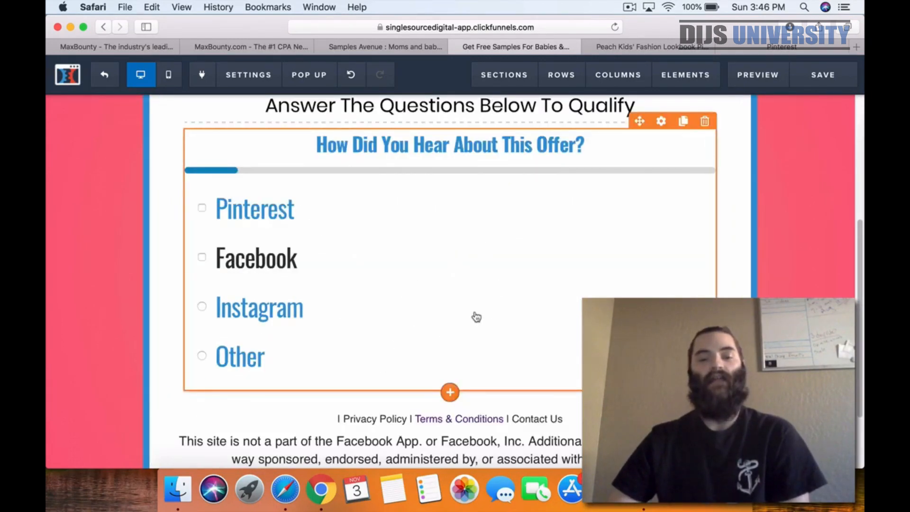
pyautogui.scroll(5, 533, 301)
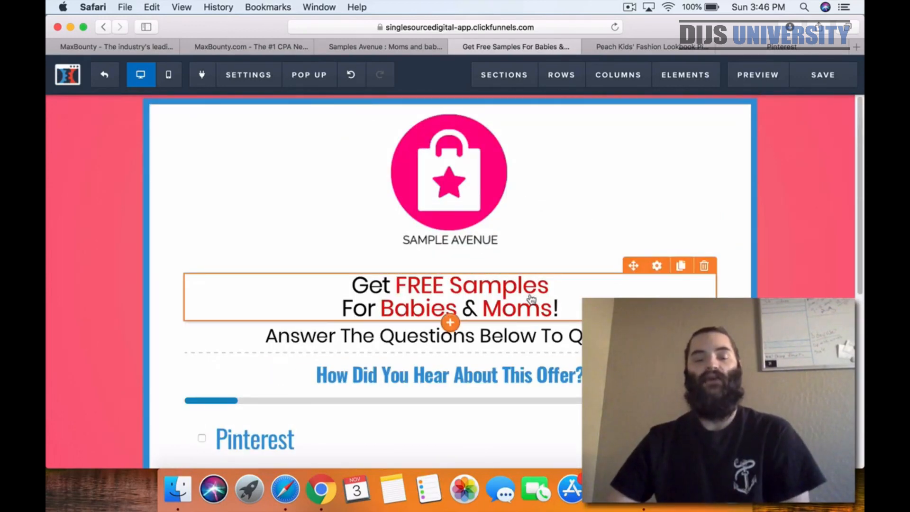
pyautogui.scroll(-1, 531, 298)
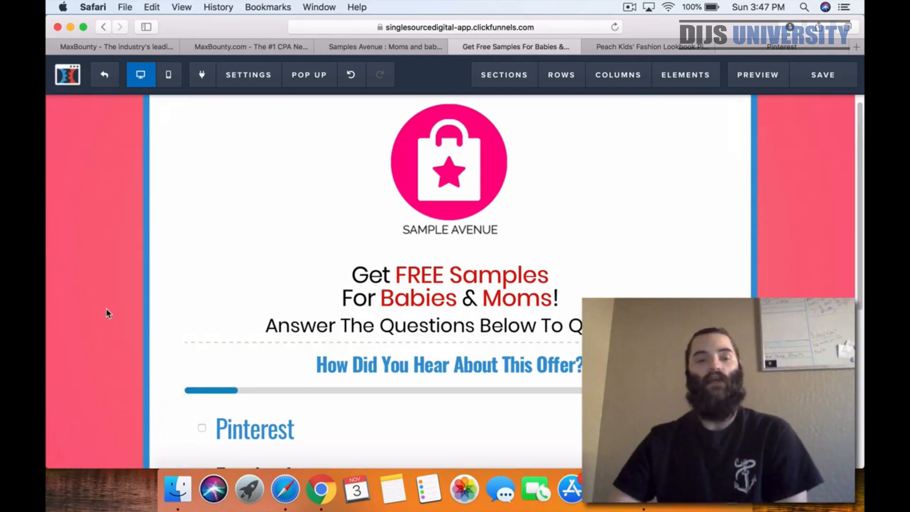
pyautogui.scroll(-6, 107, 314)
pyautogui.scroll(6, 105, 315)
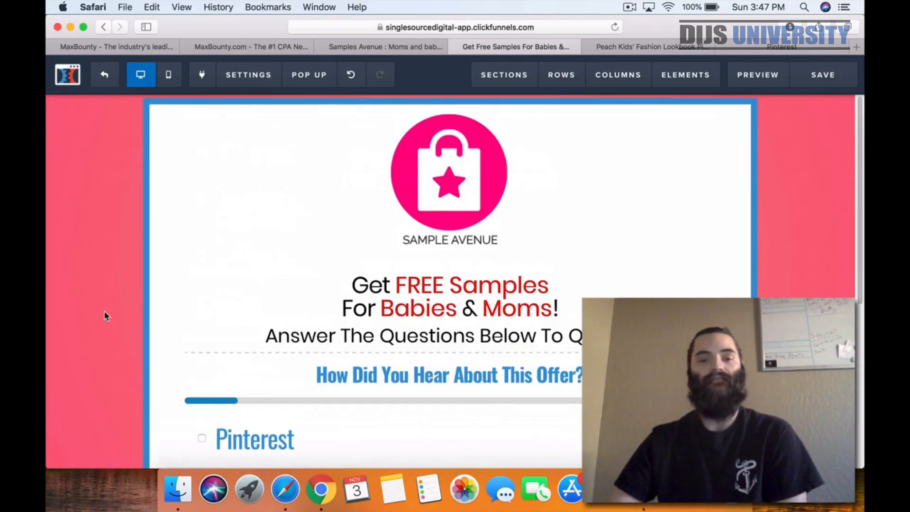
# Step: Save the landing page and return to the funnel step overview of the INSTAGRAM Template to view its page thumbnail
pyautogui.click(813, 84)
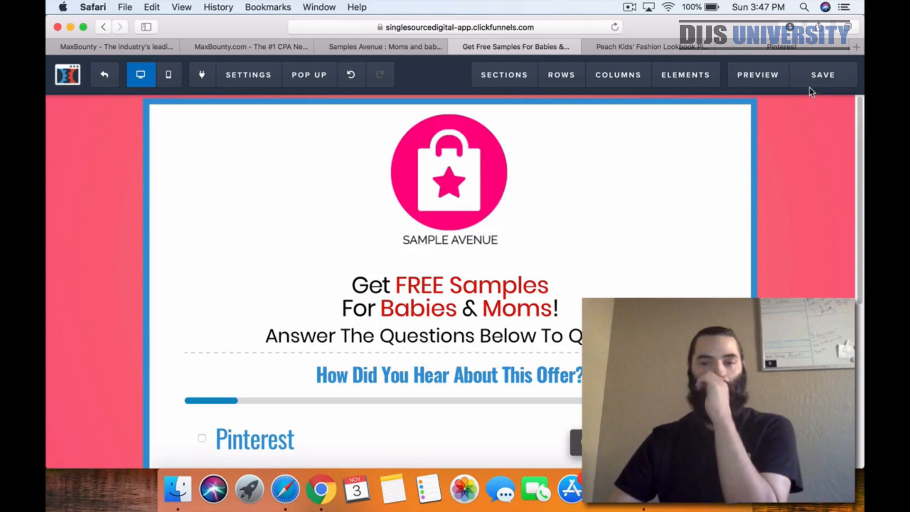
pyautogui.click(104, 75)
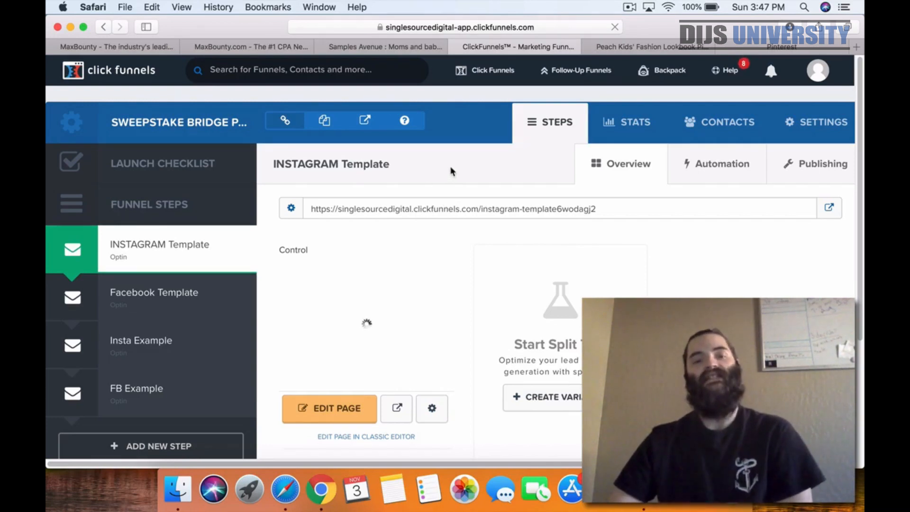
pyautogui.scroll(-5, 451, 171)
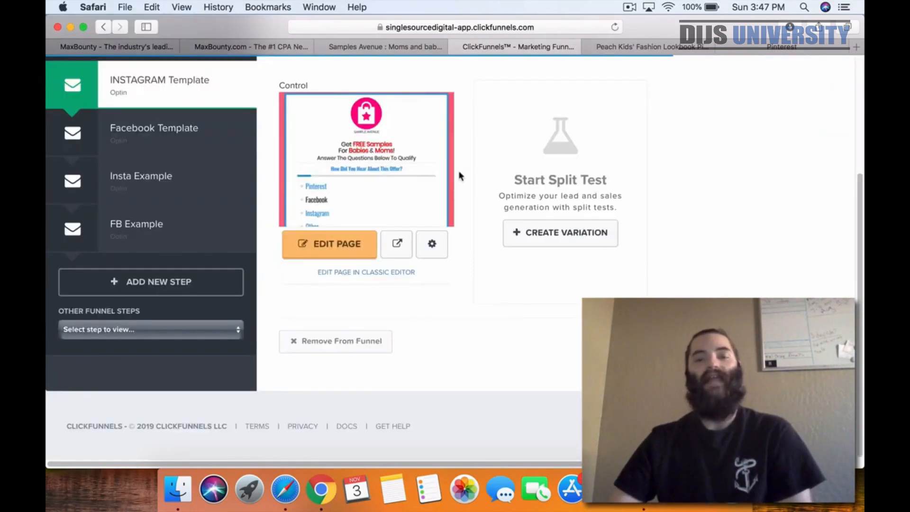
# Step: Switch to Canva and look through the Pinterest graphic templates alongside the open baby products pin design
pyautogui.click(638, 50)
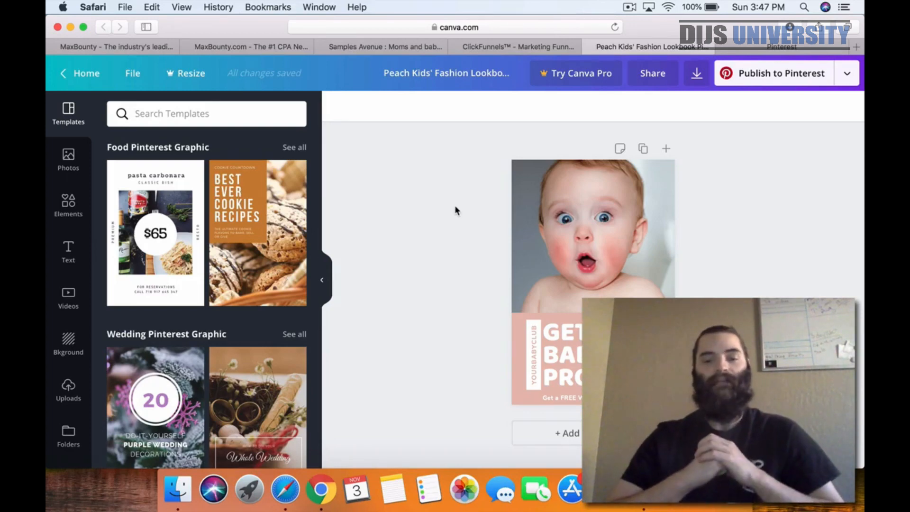
pyautogui.scroll(-2, 159, 229)
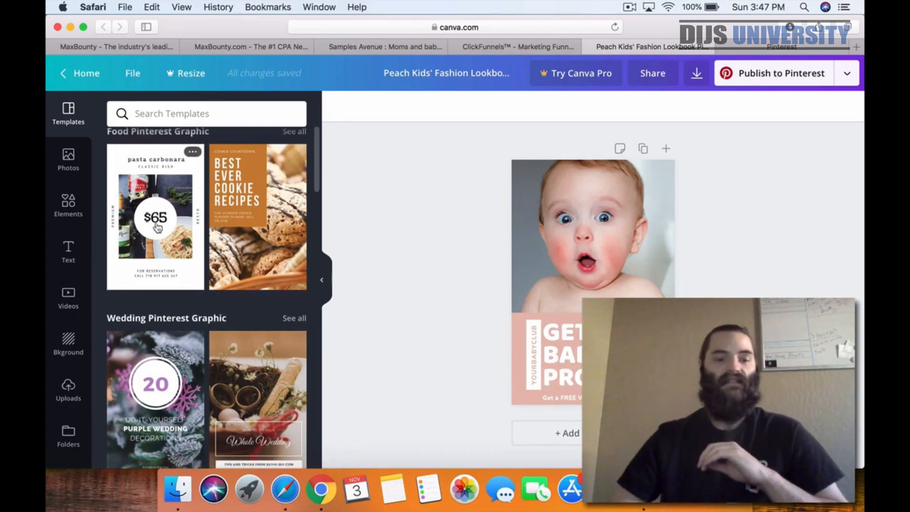
pyautogui.scroll(-10, 159, 229)
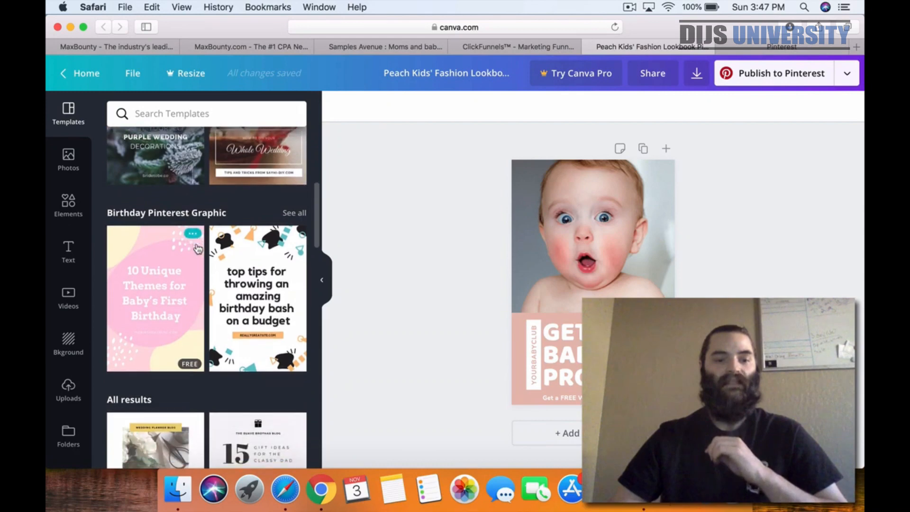
pyautogui.scroll(-8, 194, 244)
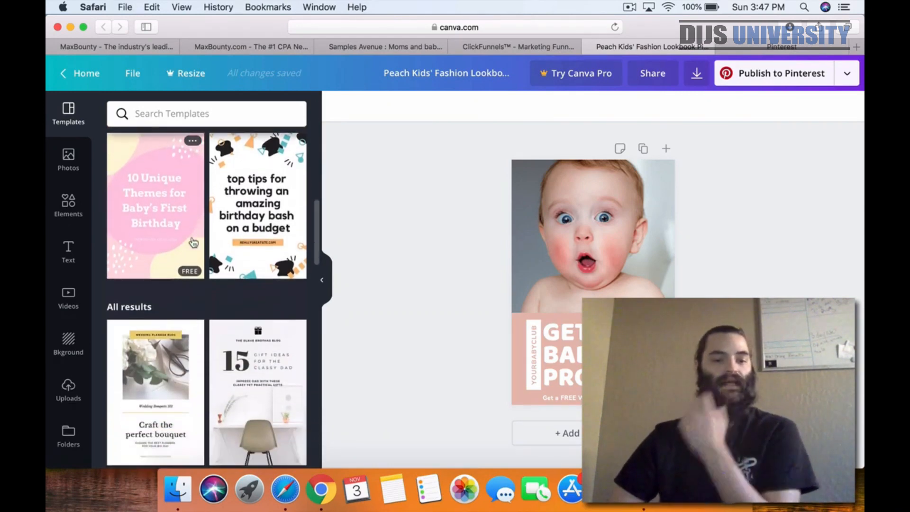
pyautogui.scroll(-4, 193, 243)
pyautogui.scroll(-12, 194, 243)
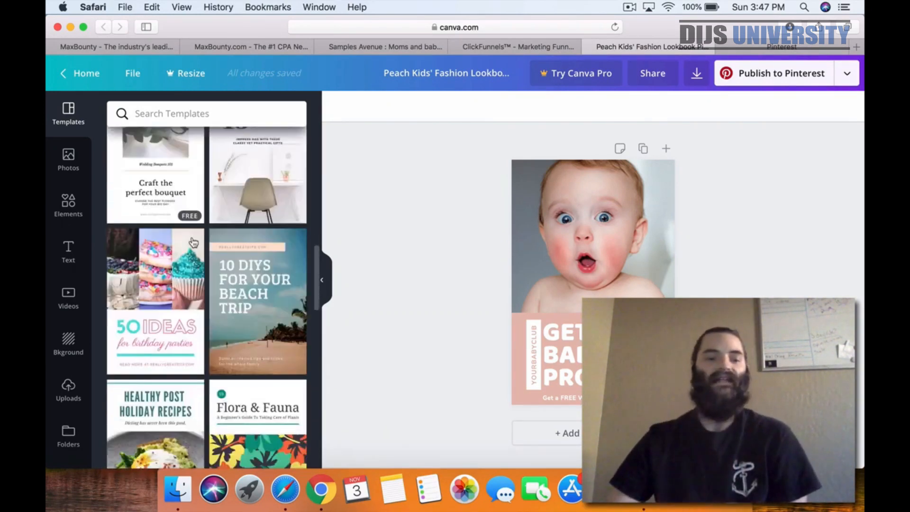
pyautogui.scroll(-5, 194, 243)
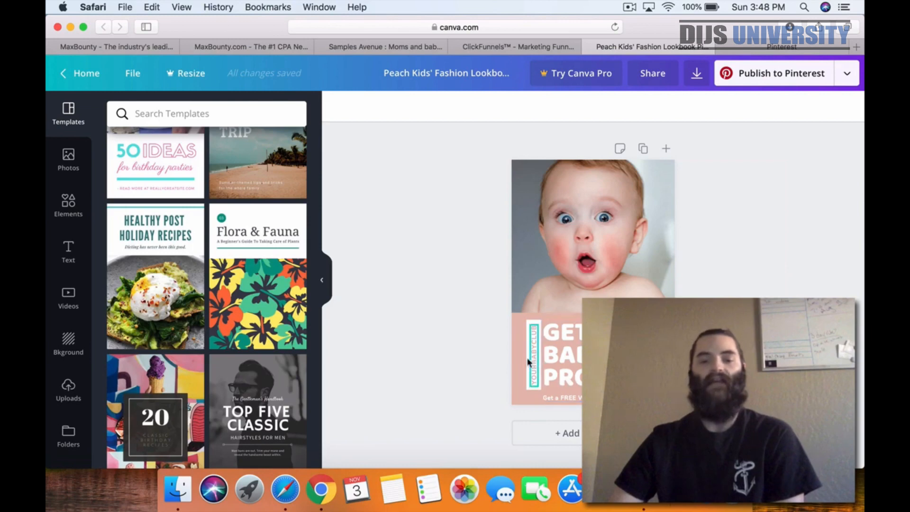
pyautogui.scroll(-5, 168, 327)
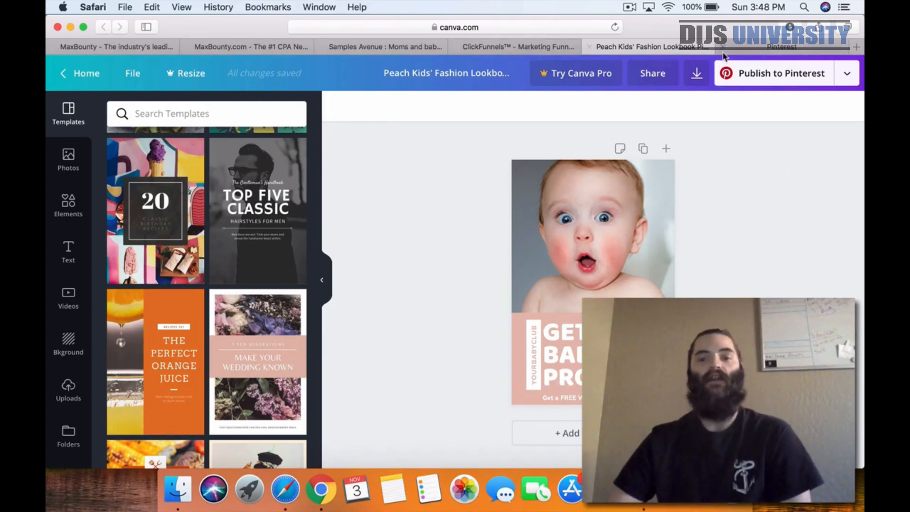
# Step: Switch to Pinterest, start creating a new ad and review the campaign objectives from brand awareness to conversions
pyautogui.click(763, 47)
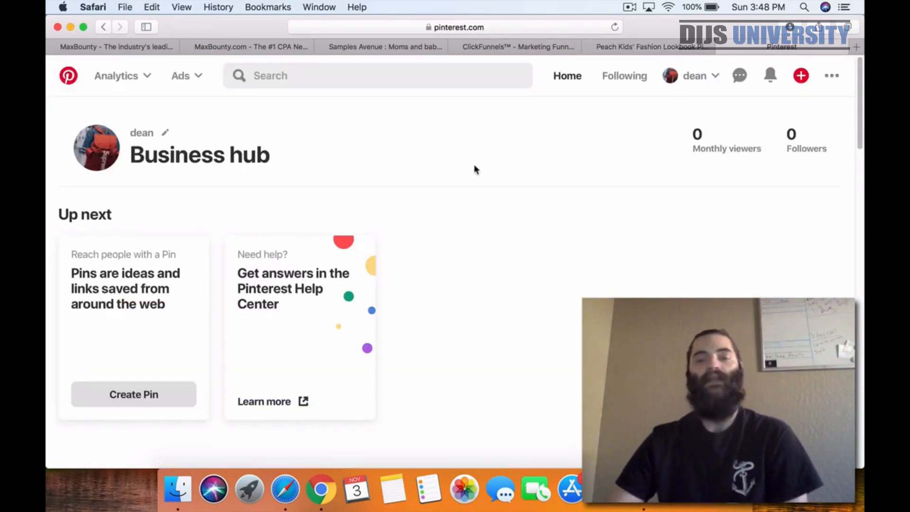
pyautogui.scroll(-5, 476, 169)
pyautogui.scroll(5, 476, 163)
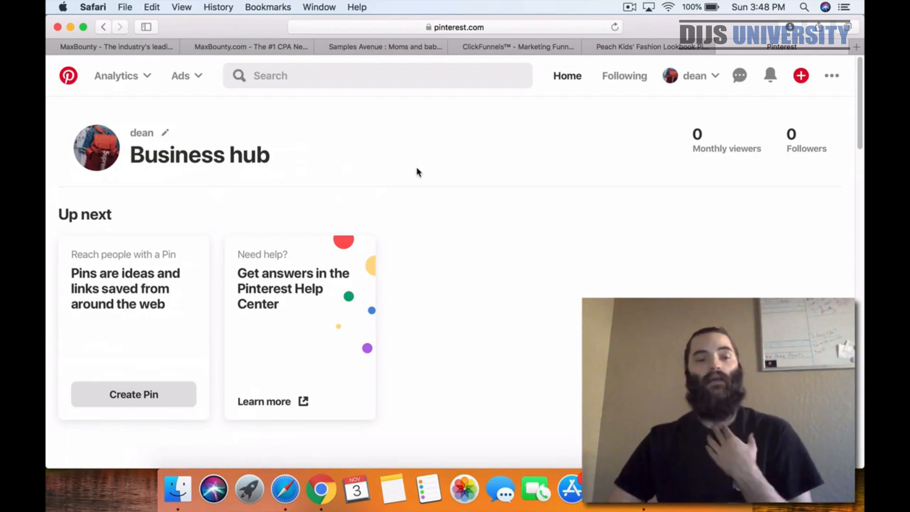
pyautogui.click(187, 82)
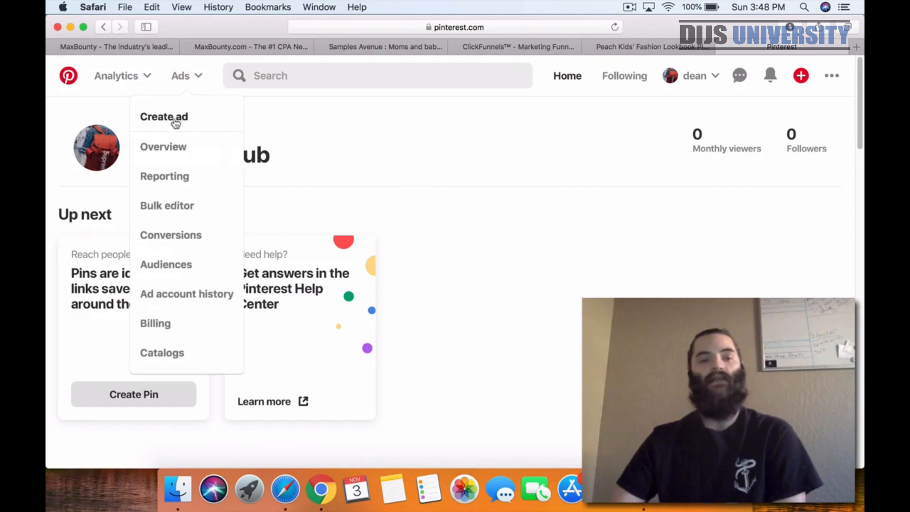
pyautogui.click(175, 122)
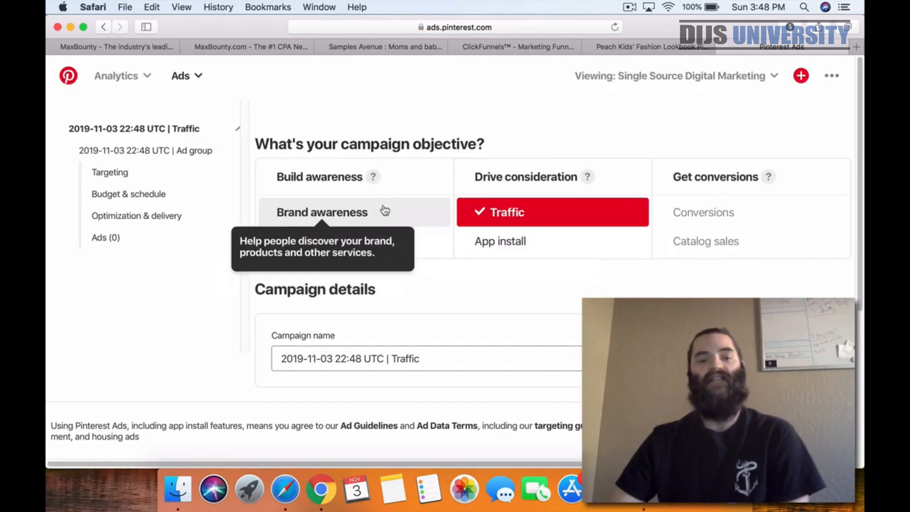
pyautogui.moveTo(269, 145); pyautogui.dragTo(475, 145)
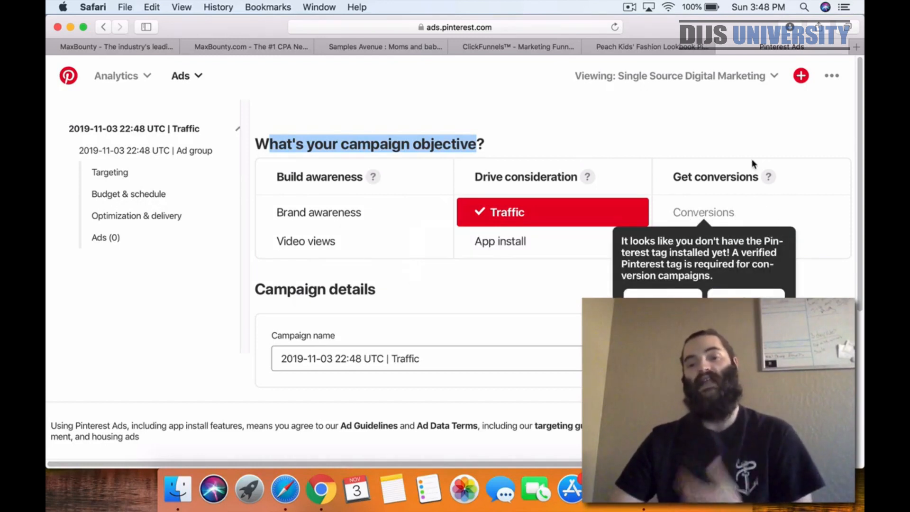
pyautogui.click(728, 195)
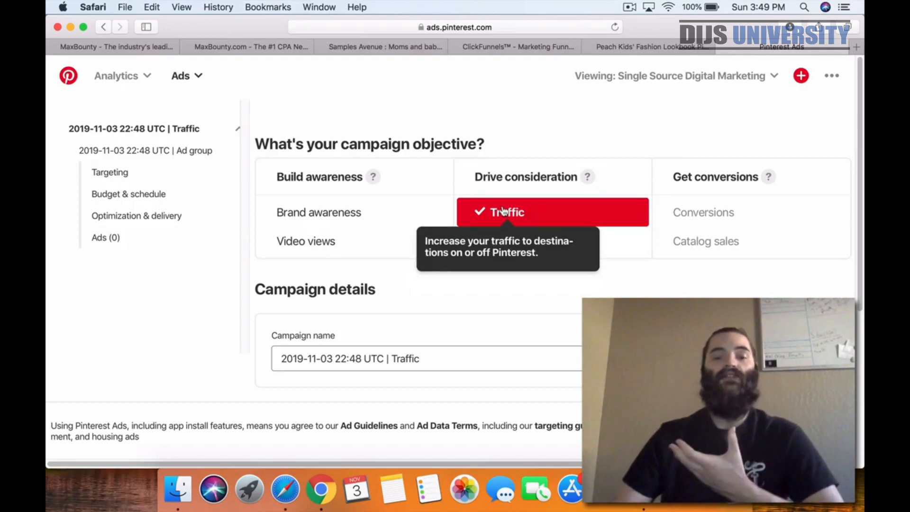
# Step: Replace the default campaign name with Traffic-US-18+Female-BabySamples
pyautogui.scroll(-1, 485, 321)
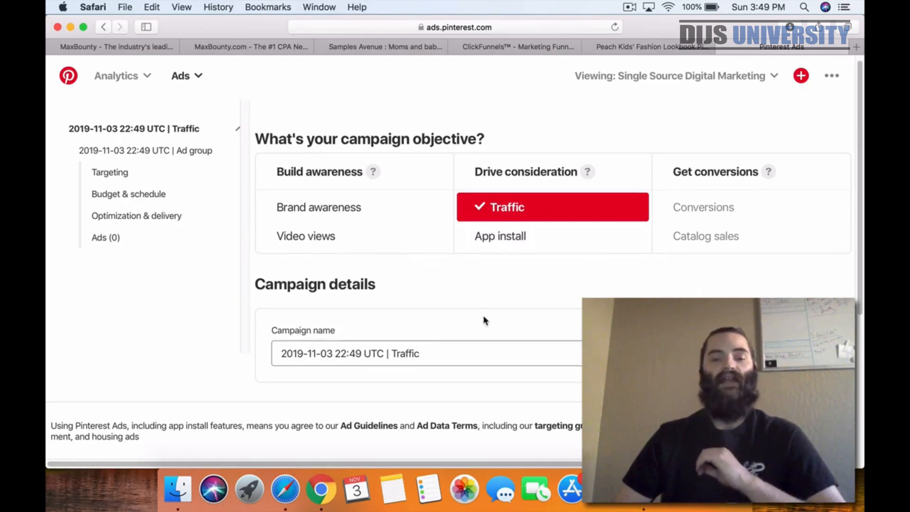
pyautogui.moveTo(396, 357); pyautogui.dragTo(274, 359)
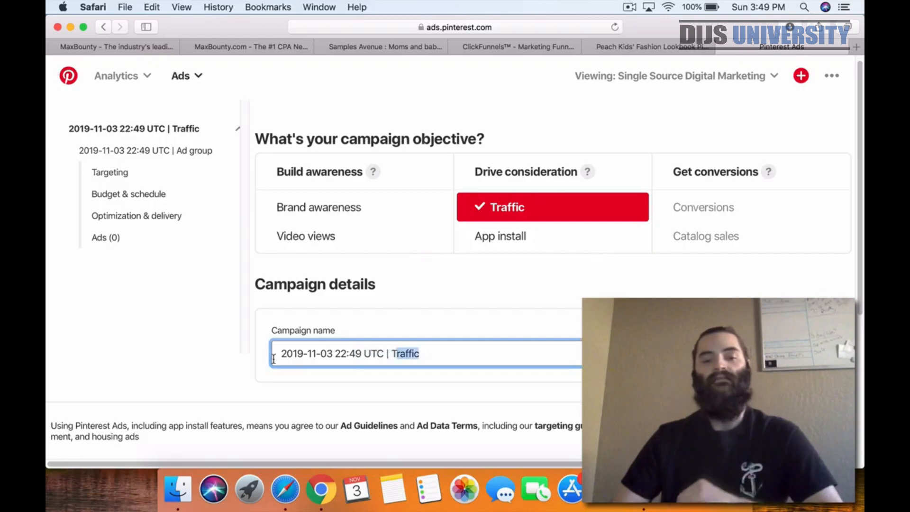
pyautogui.press('BackSpace')
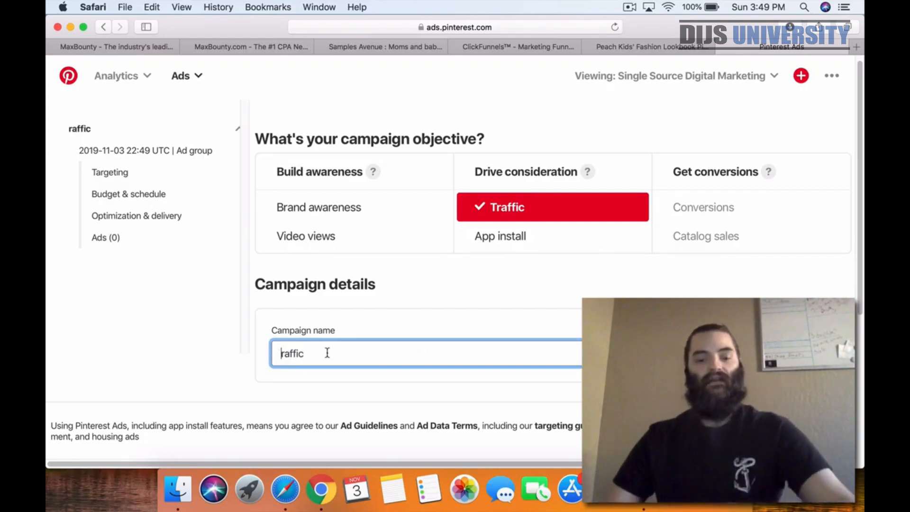
pyautogui.write('T')
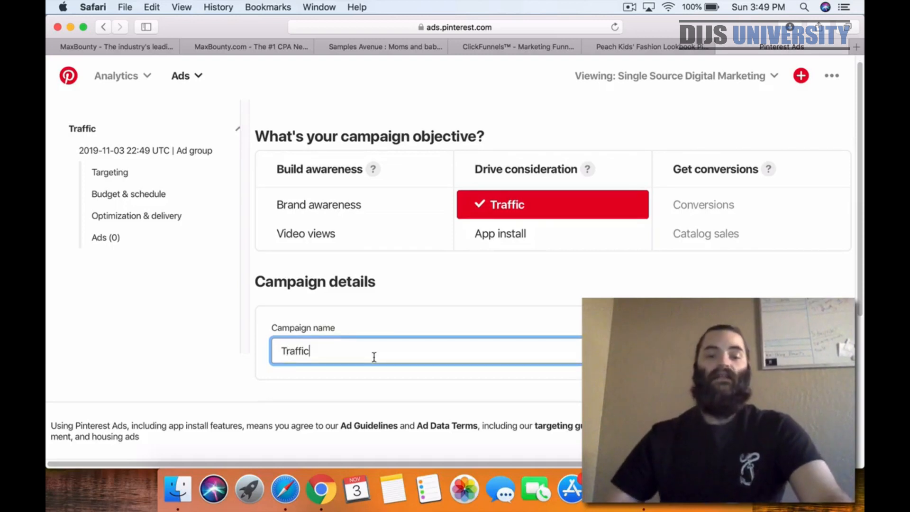
pyautogui.click(374, 357)
pyautogui.write('-')
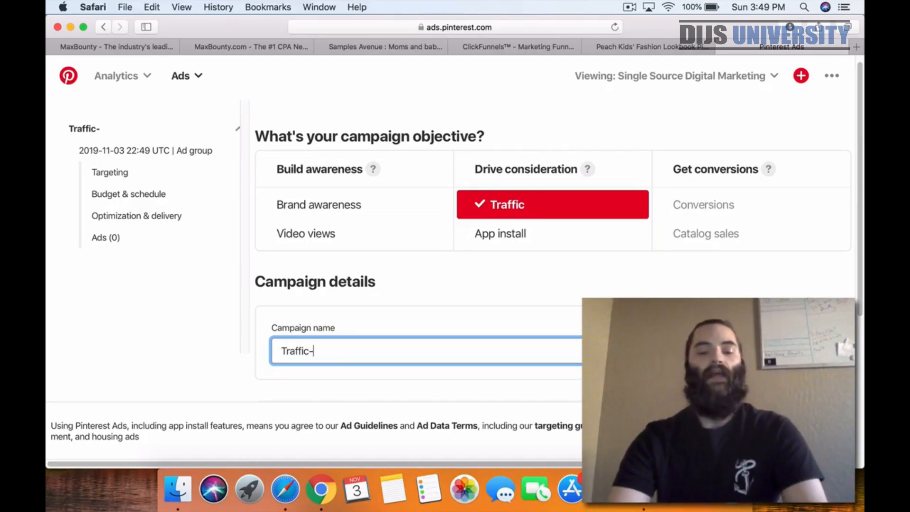
pyautogui.write('US')
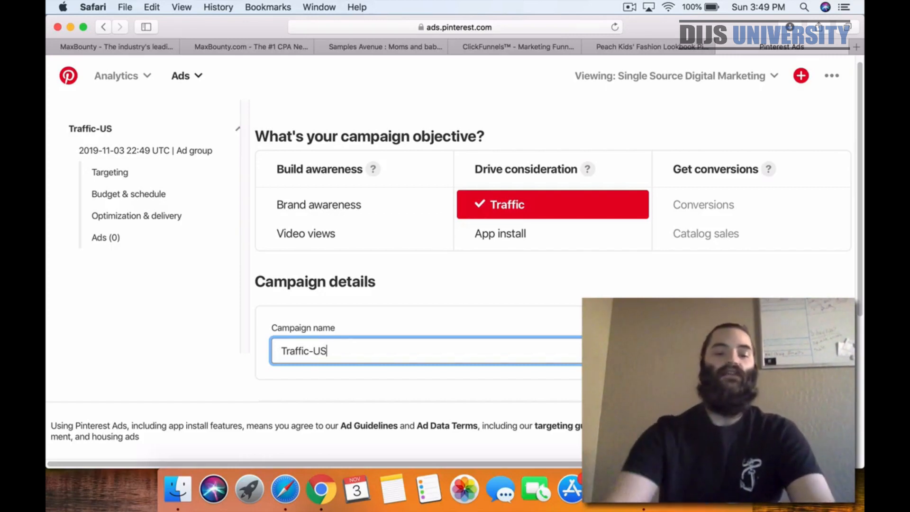
pyautogui.write('-!8')
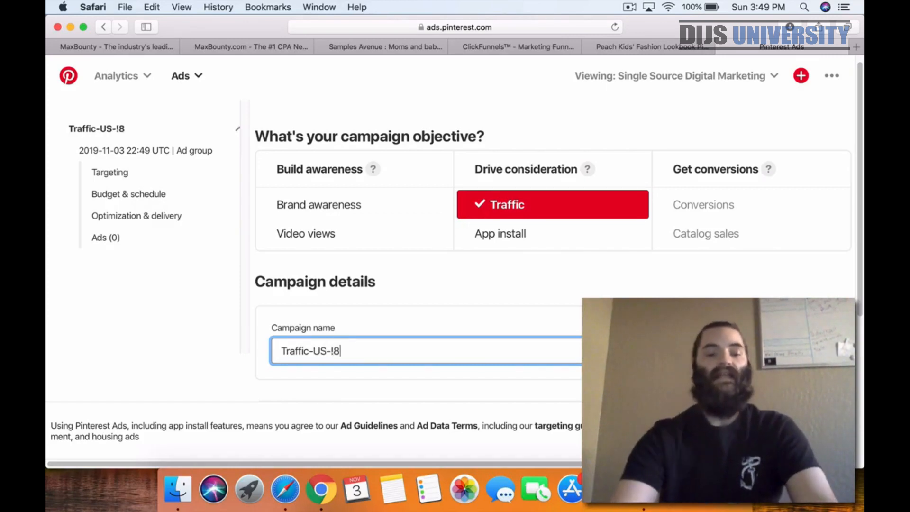
pyautogui.press('BackSpace')
pyautogui.press('BackSpace')
pyautogui.write('18+')
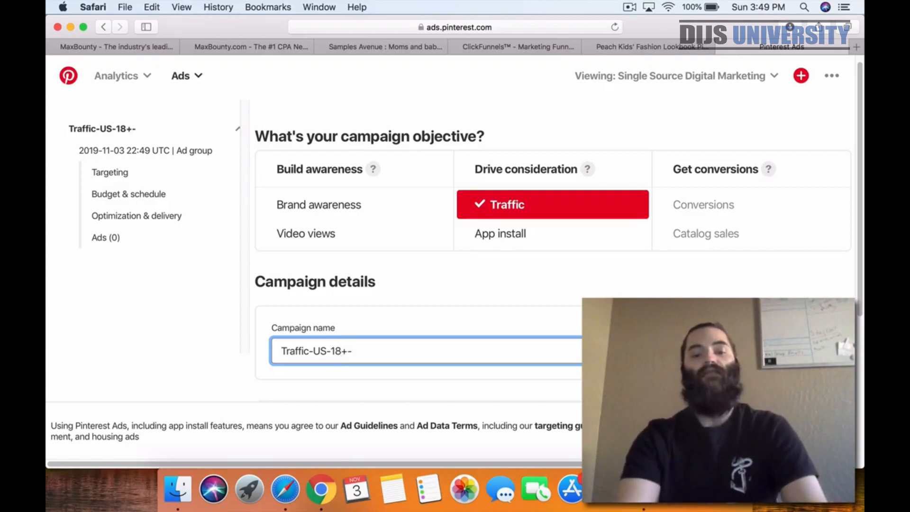
pyautogui.write('G')
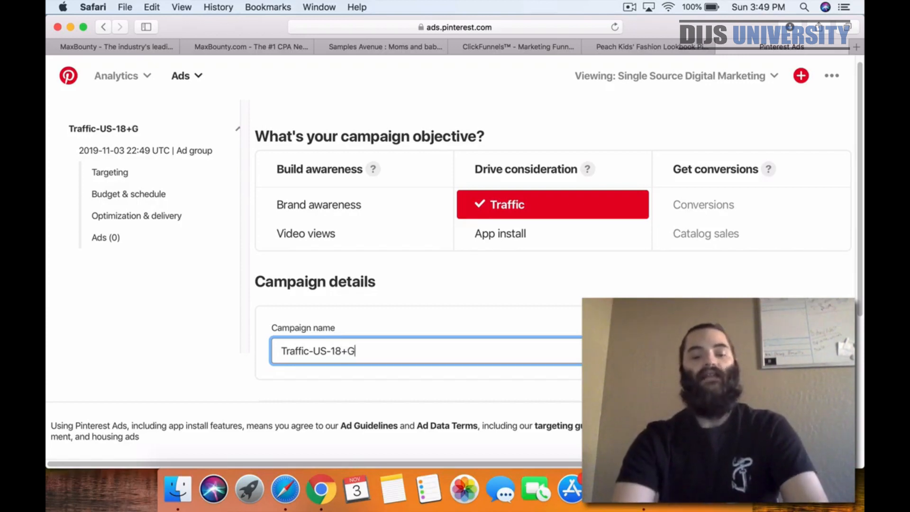
pyautogui.press('BackSpace')
pyautogui.write('Female-')
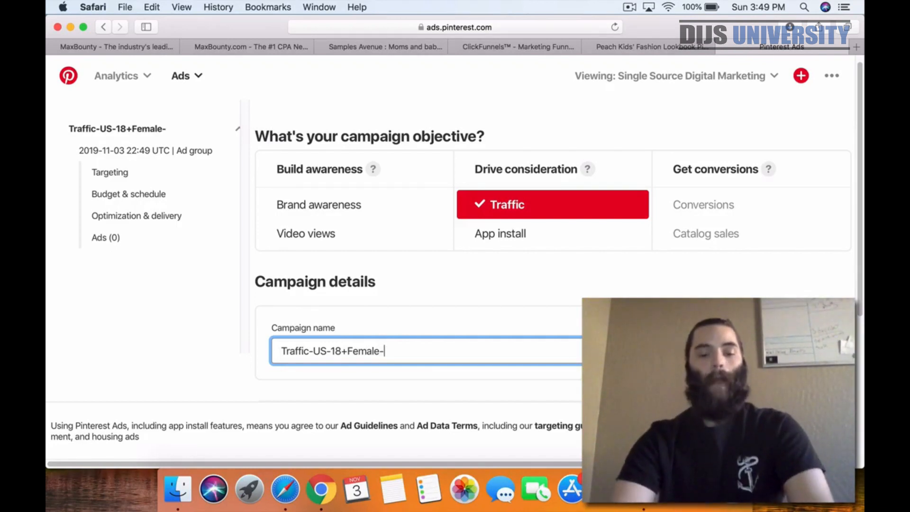
pyautogui.write('Bany')
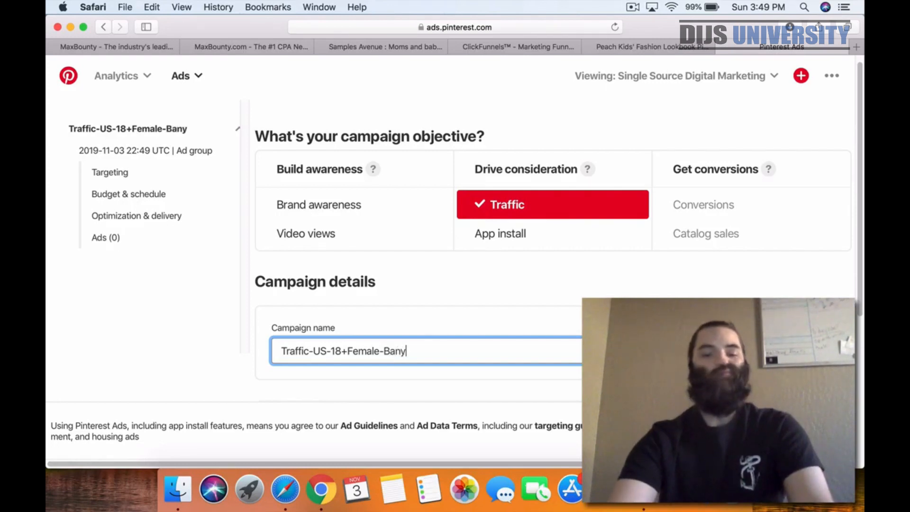
pyautogui.press('BackSpace')
pyautogui.press('BackSpace')
pyautogui.write('by')
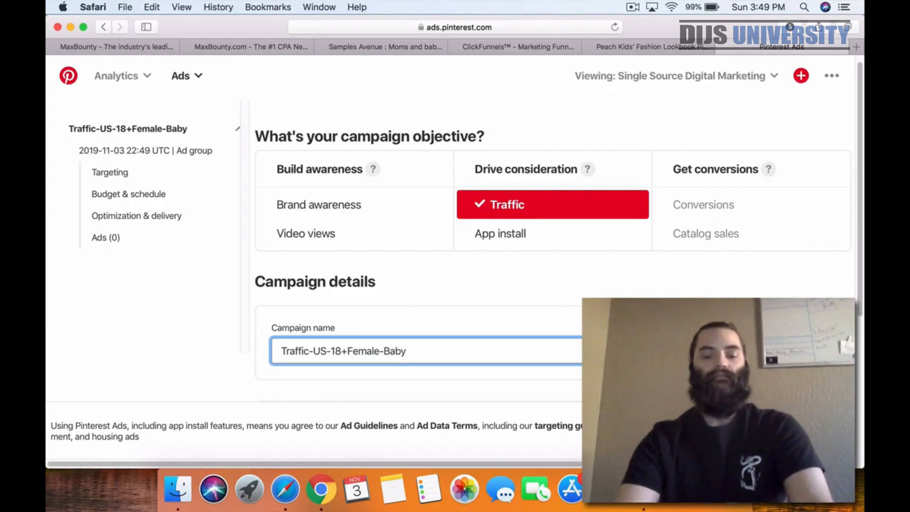
pyautogui.write('Samples')
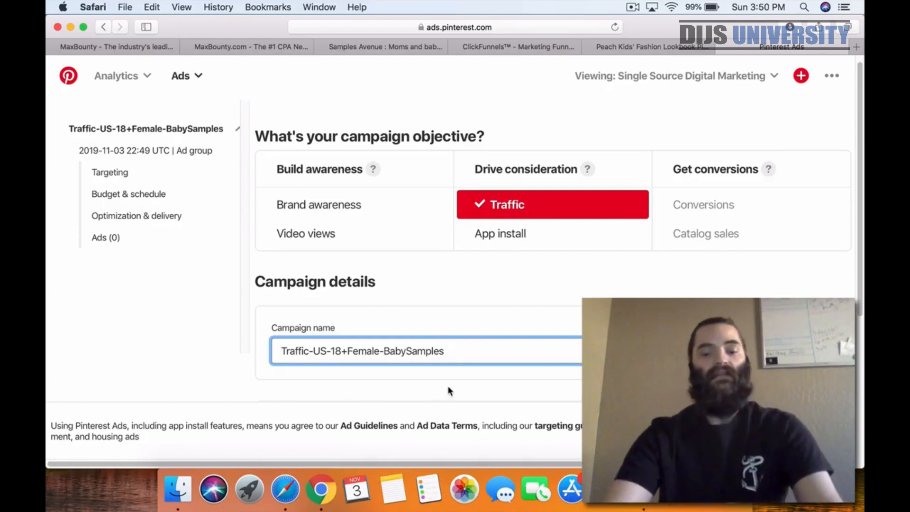
# Step: Insert "Maxbounty-" before "BabySamples" in the campaign name
pyautogui.press('Left')
pyautogui.press('Left')
pyautogui.press('Left')
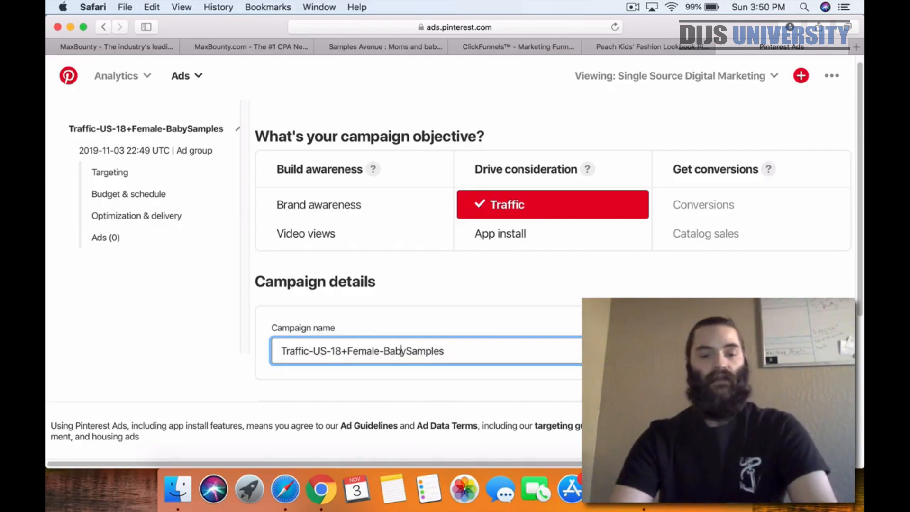
pyautogui.write('Maxbounty')
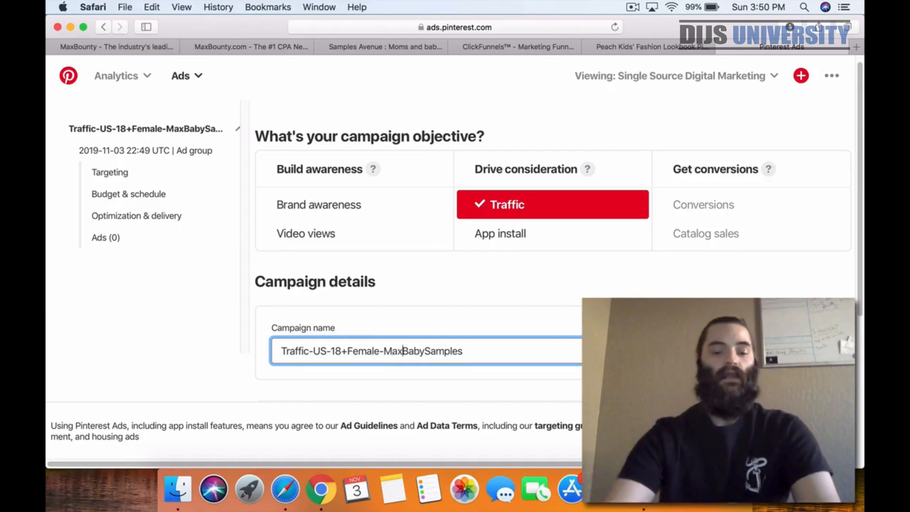
pyautogui.write('-')
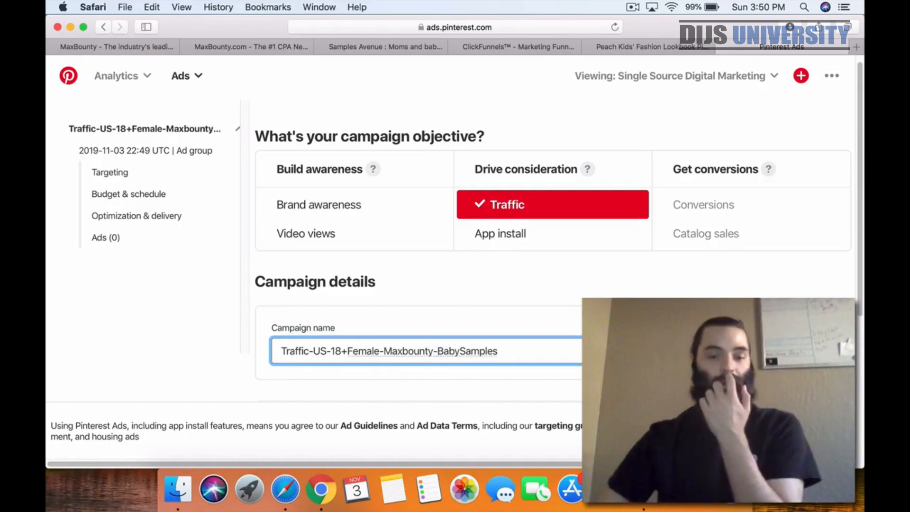
# Step: Check the commission per lead for the Mom & Baby Samples offer on its MaxBounty campaign page
pyautogui.scroll(-2, 402, 310)
pyautogui.scroll(-4, 402, 310)
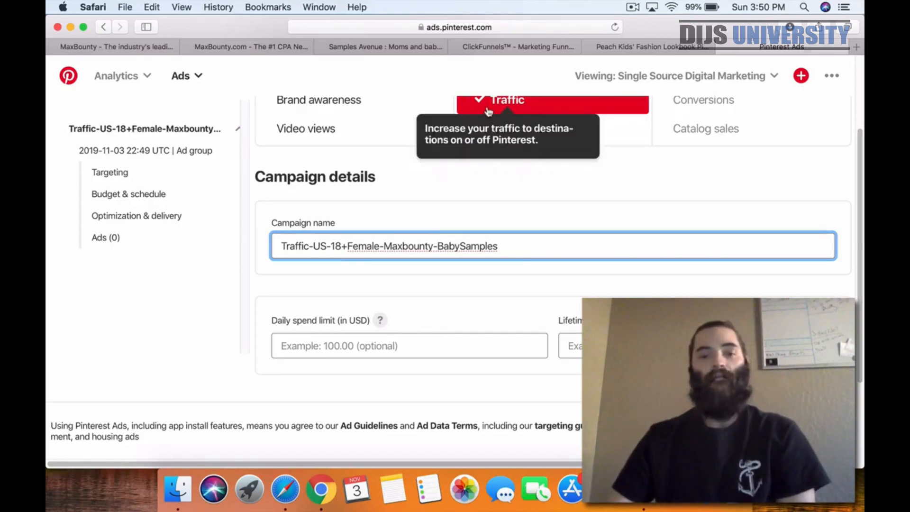
pyautogui.click(476, 48)
pyautogui.click(400, 52)
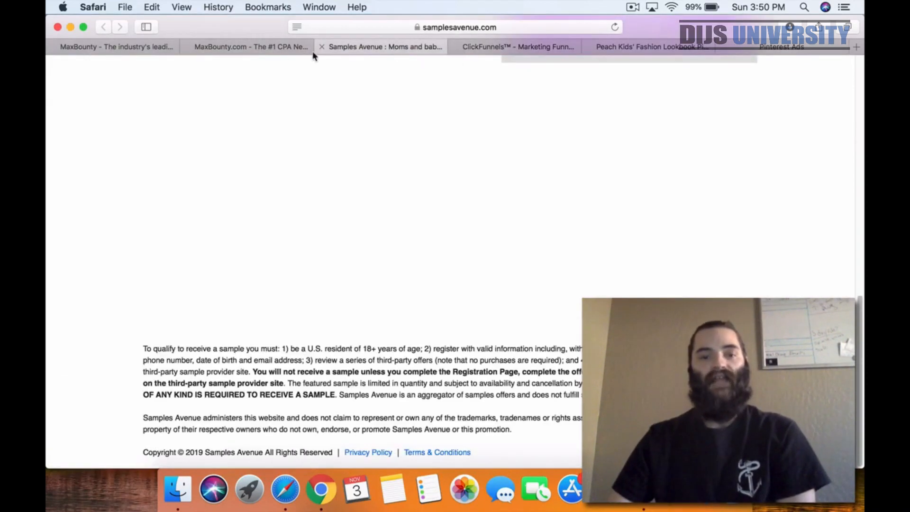
pyautogui.click(243, 51)
pyautogui.moveTo(423, 404); pyautogui.dragTo(446, 405)
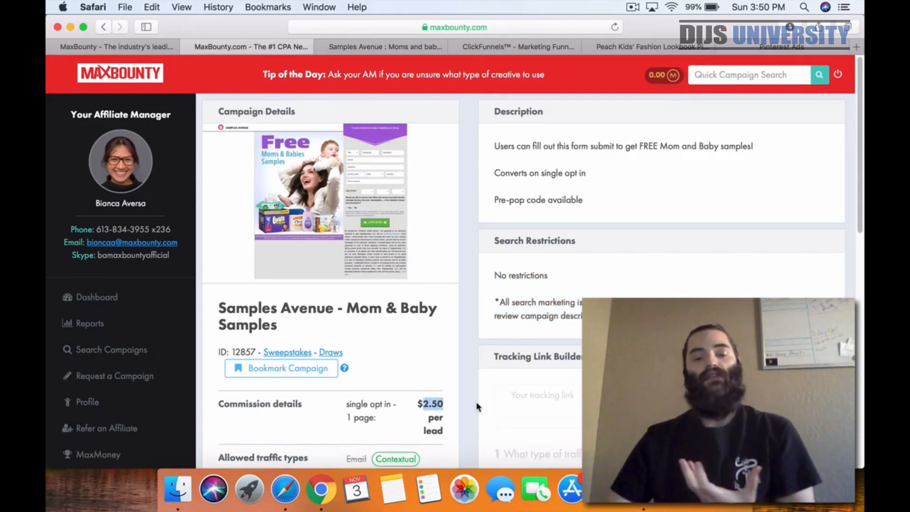
pyautogui.click(417, 377)
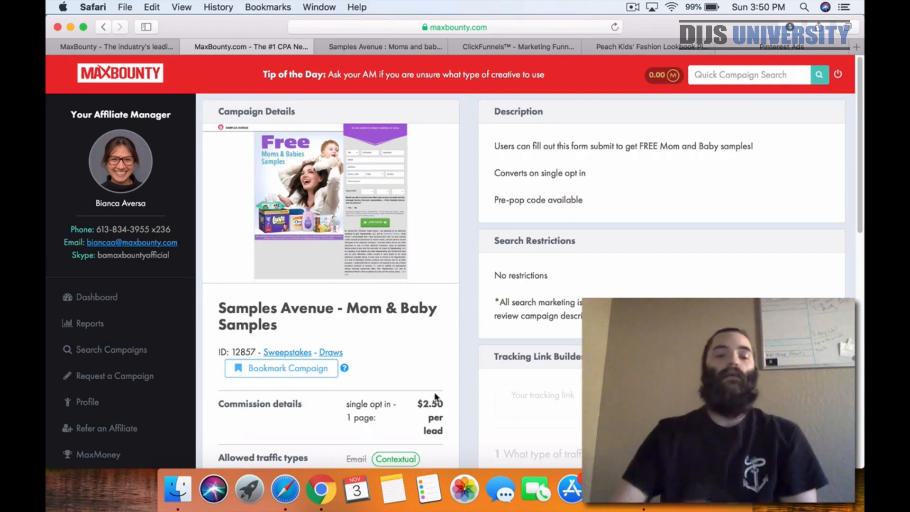
pyautogui.moveTo(418, 404); pyautogui.dragTo(456, 403)
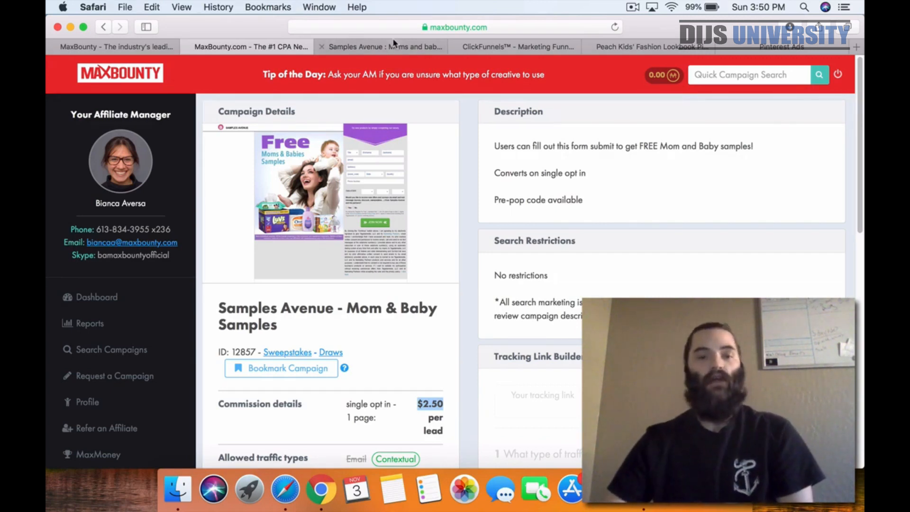
# Step: Return to the Pinterest campaign form and set the daily spend limit to 7.50 USD
pyautogui.click(759, 48)
pyautogui.click(395, 346)
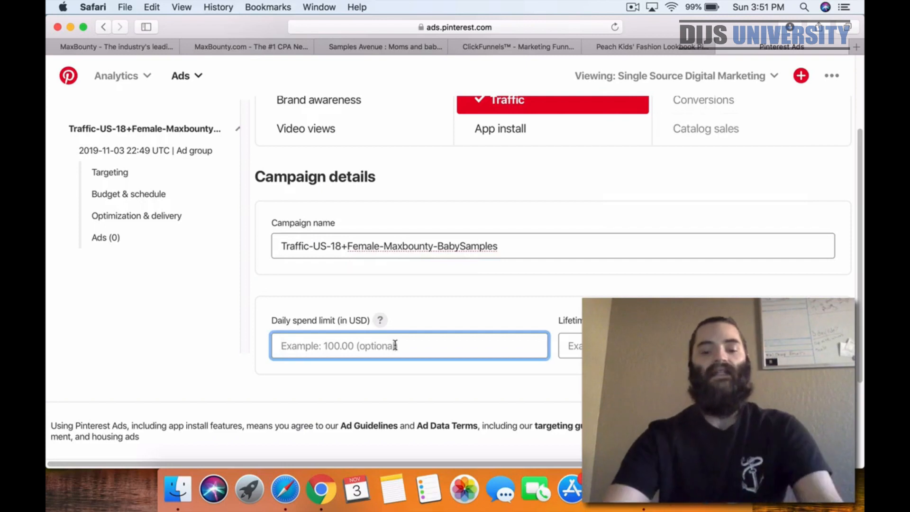
pyautogui.write('7.50')
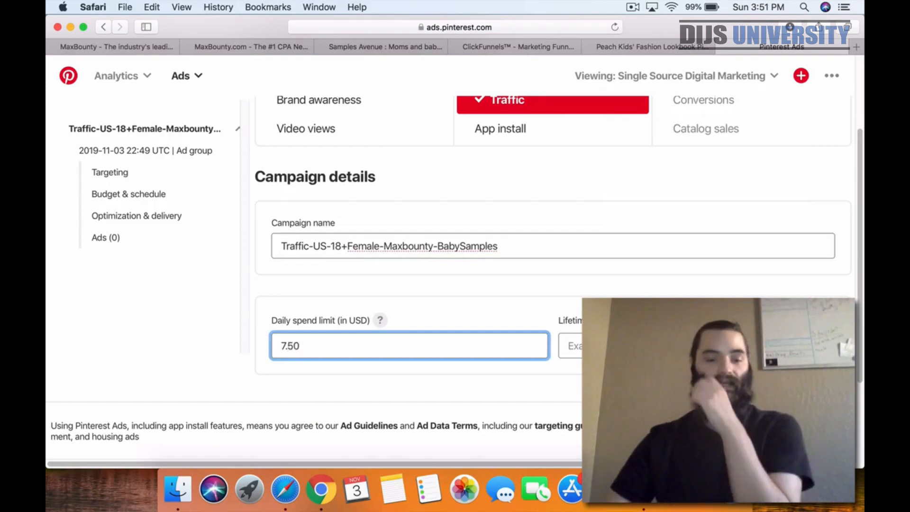
pyautogui.press('Return')
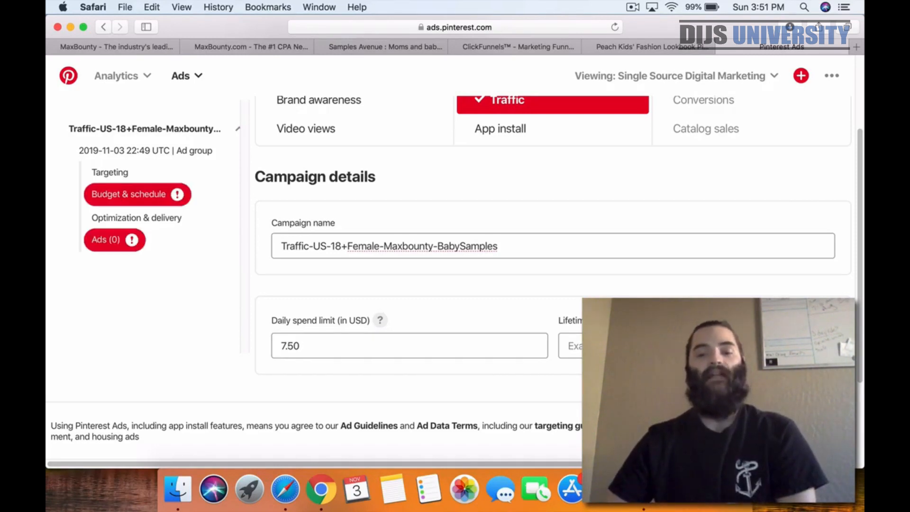
pyautogui.scroll(3, 456, 313)
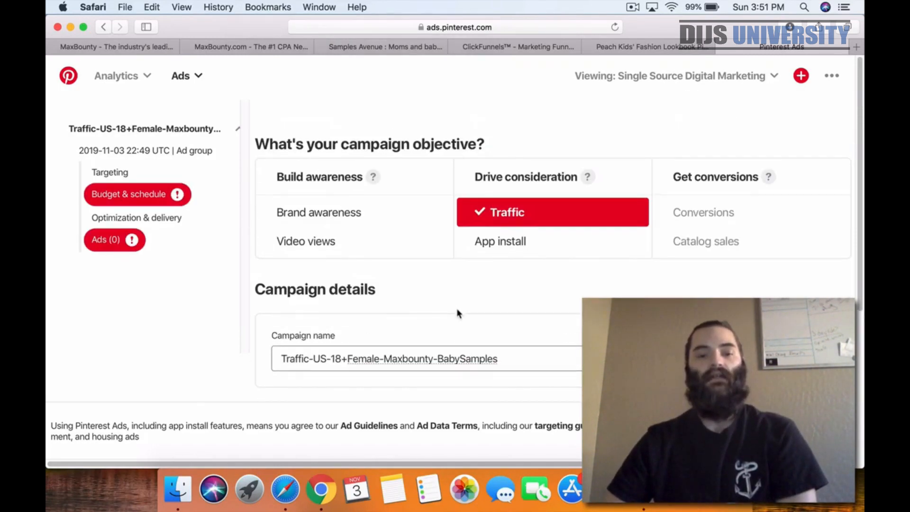
pyautogui.scroll(-5, 522, 317)
pyautogui.click(273, 261)
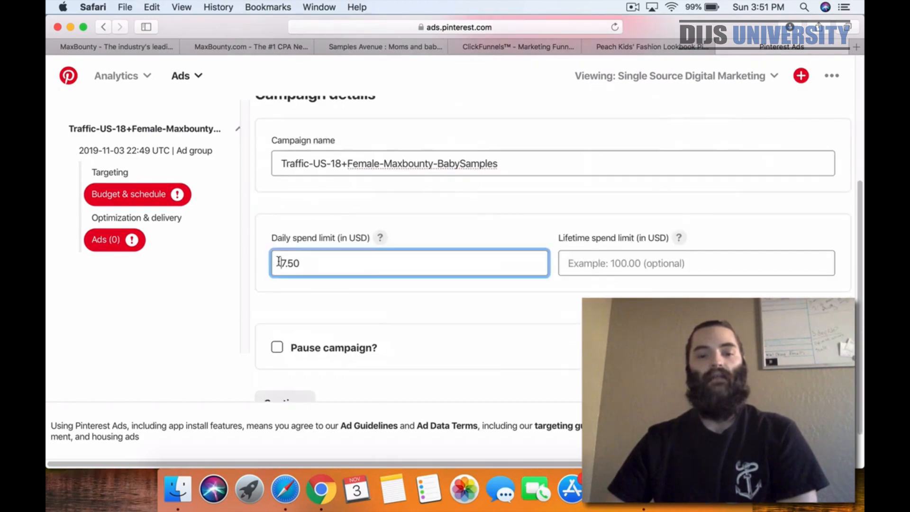
pyautogui.write('$')
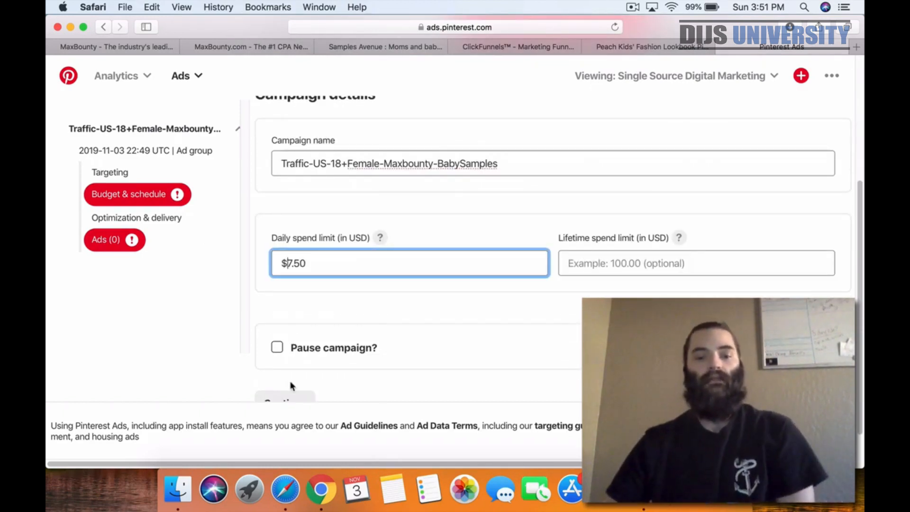
# Step: Set the campaign to paused and continue to the ad group details
pyautogui.scroll(-2, 290, 385)
pyautogui.click(279, 317)
pyautogui.click(278, 315)
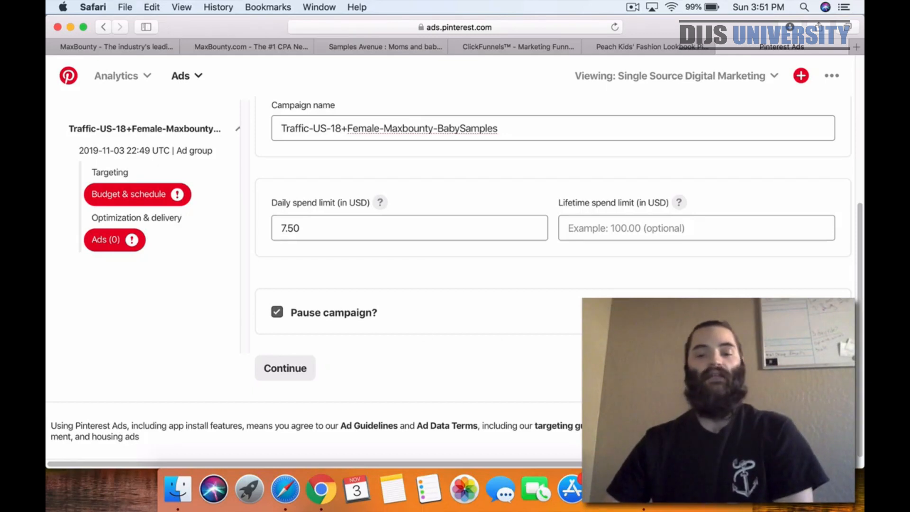
pyautogui.click(285, 368)
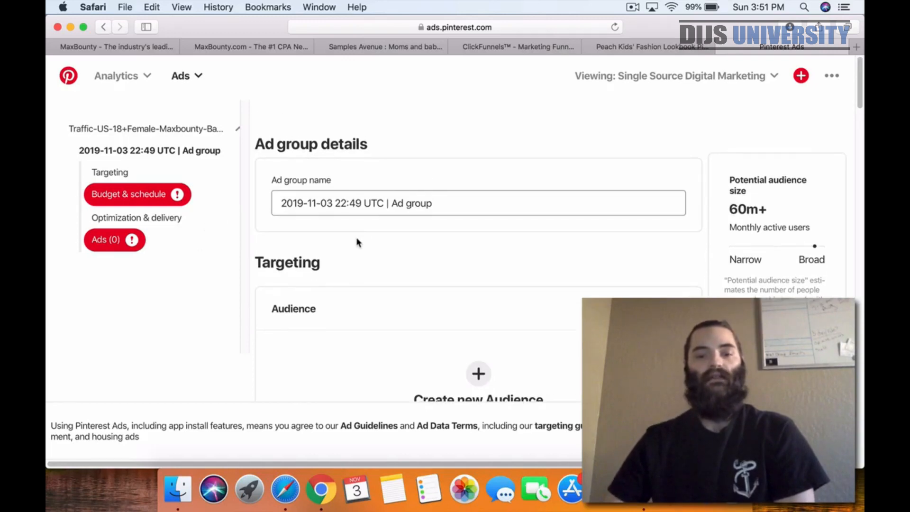
# Step: Rename the ad group as "Ad group-US-18+Female-BabySupplies"
pyautogui.moveTo(389, 203); pyautogui.dragTo(235, 199)
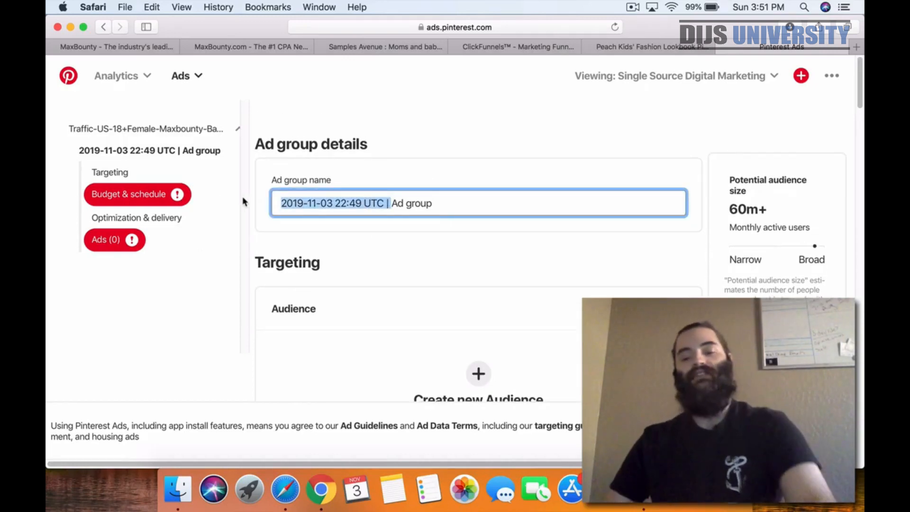
pyautogui.press('BackSpace')
pyautogui.click(347, 208)
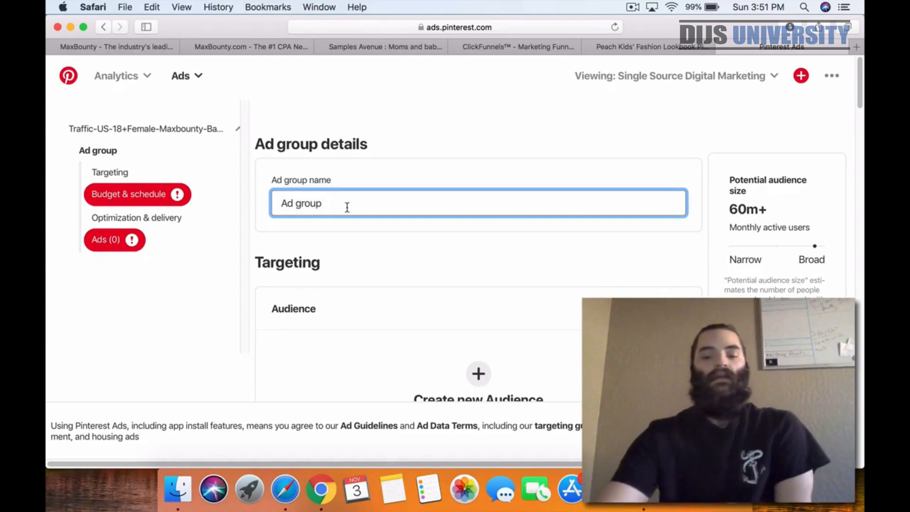
pyautogui.write('-')
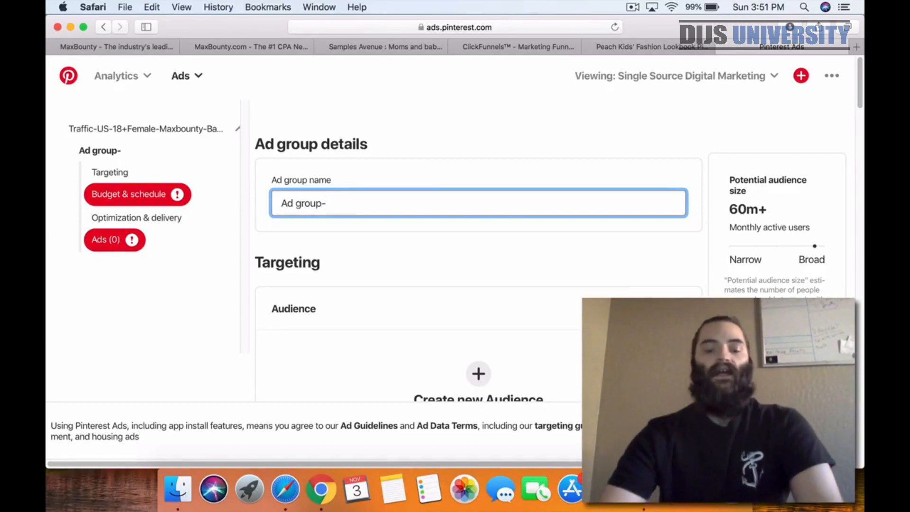
pyautogui.write('US')
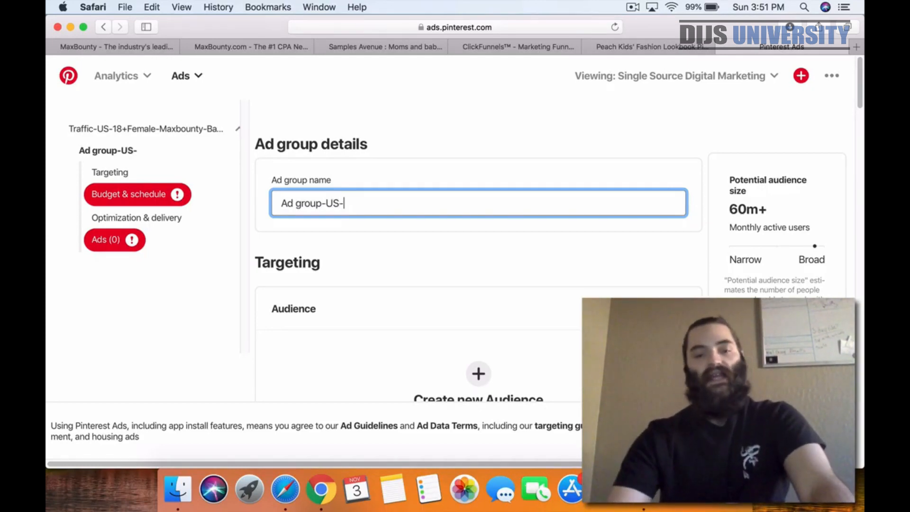
pyautogui.write('-18+Fe')
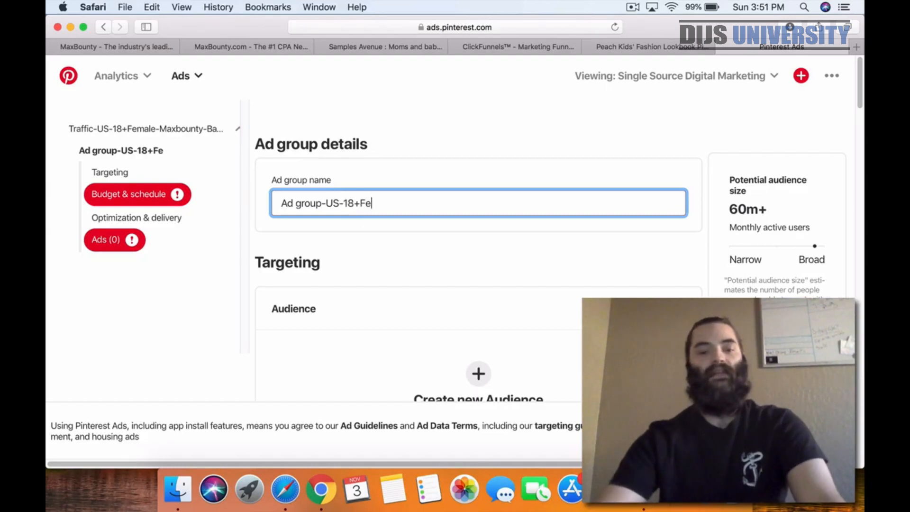
pyautogui.write('male-')
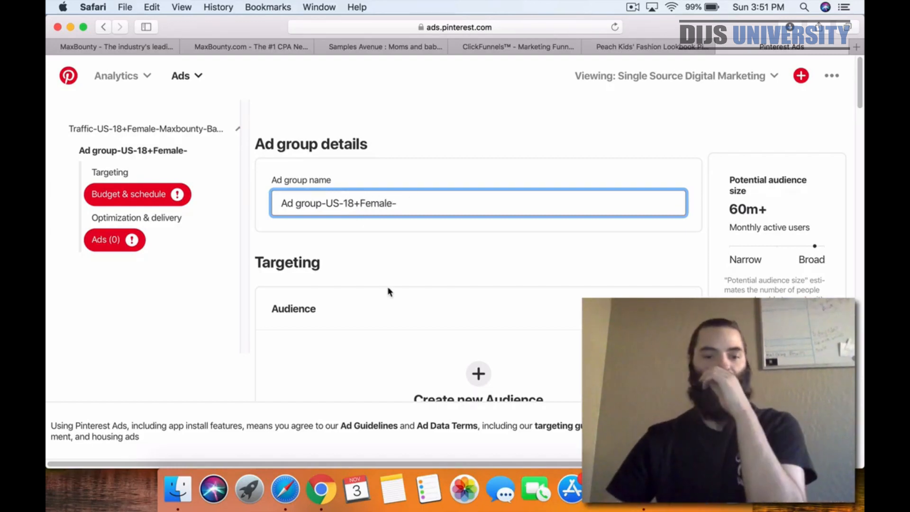
pyautogui.scroll(-5, 264, 284)
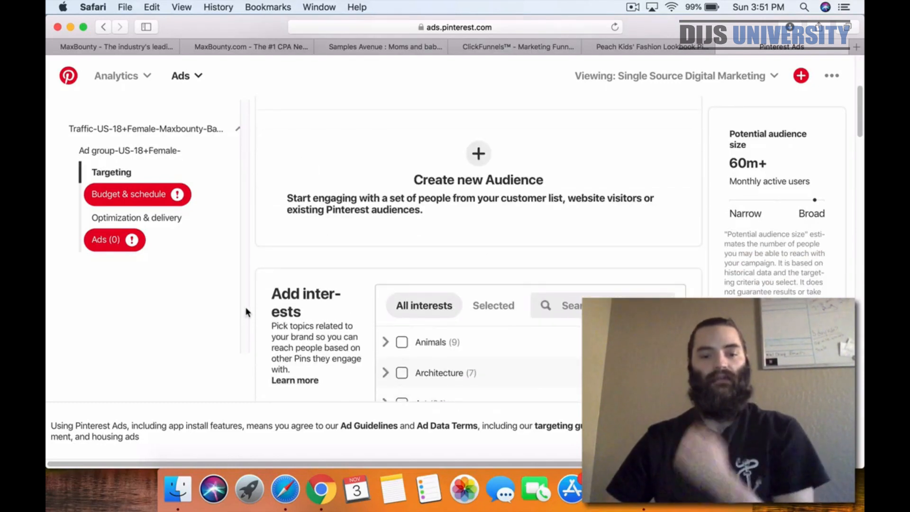
pyautogui.scroll(-3, 332, 308)
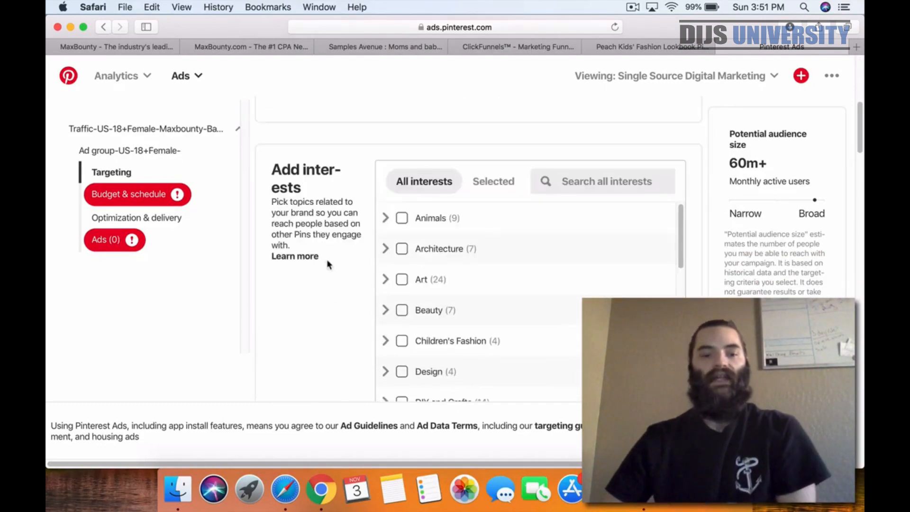
pyautogui.scroll(8, 304, 269)
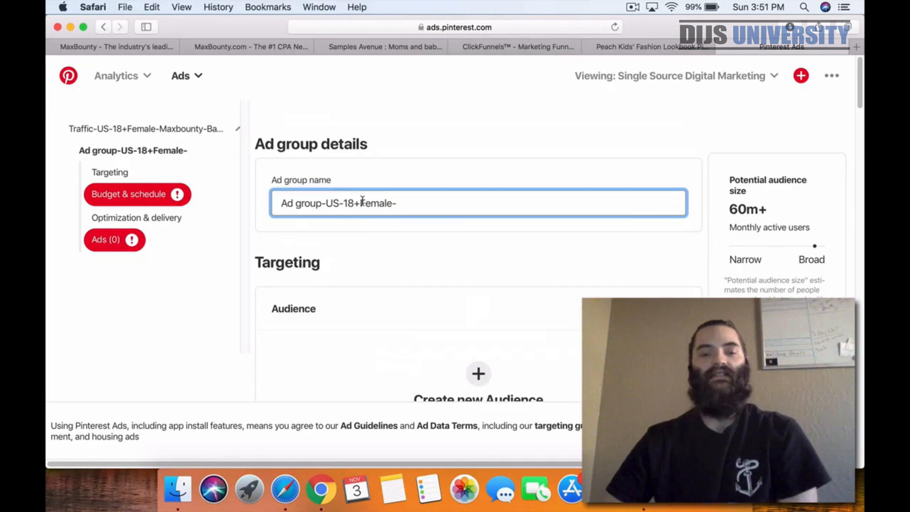
pyautogui.write('bySupplies')
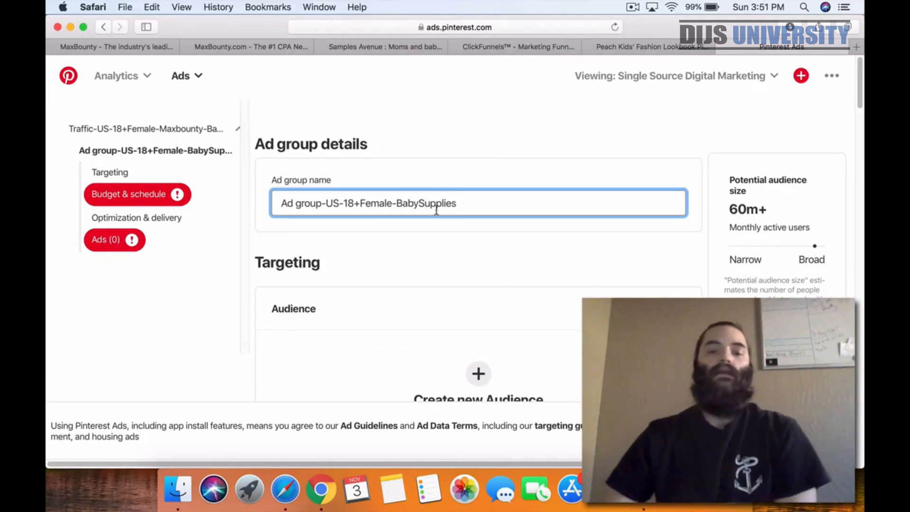
# Step: Insert "Baby Products-" before "BabySupplies" in the ad group name
pyautogui.click(400, 203)
pyautogui.write('-Baby')
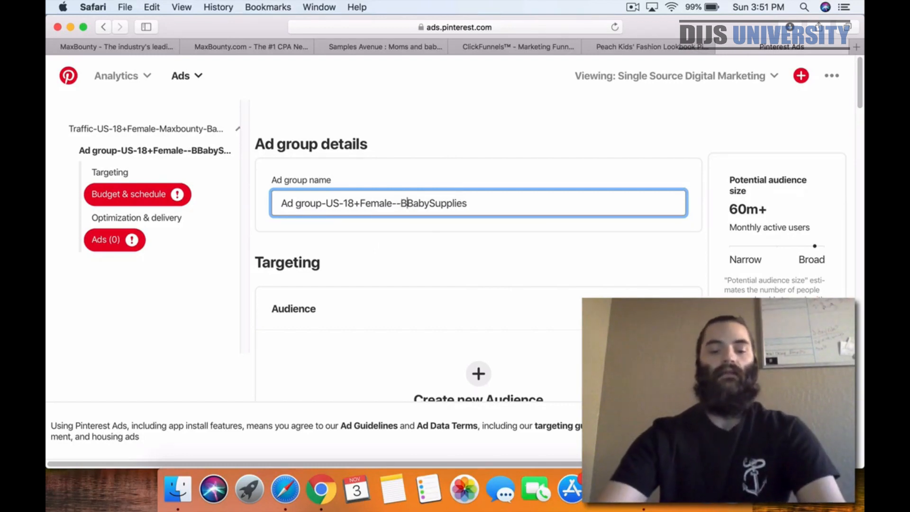
pyautogui.press('BackSpace')
pyautogui.press('BackSpace')
pyautogui.press('BackSpace')
pyautogui.press('BackSpace')
pyautogui.press('BackSpace')
pyautogui.write('Ba')
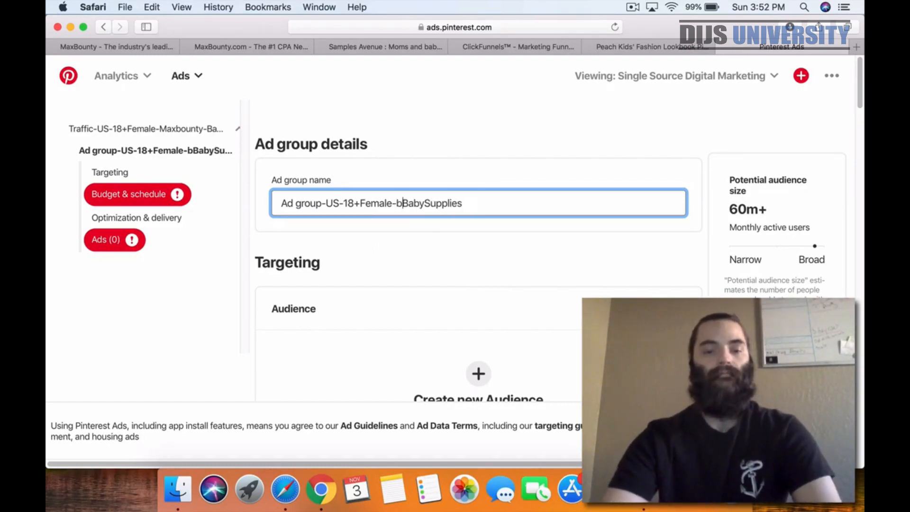
pyautogui.write('by Products')
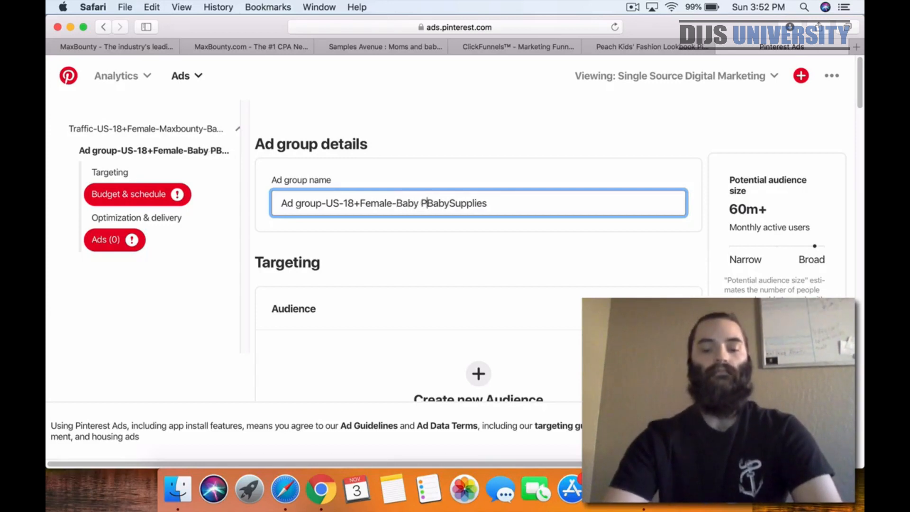
pyautogui.write('-')
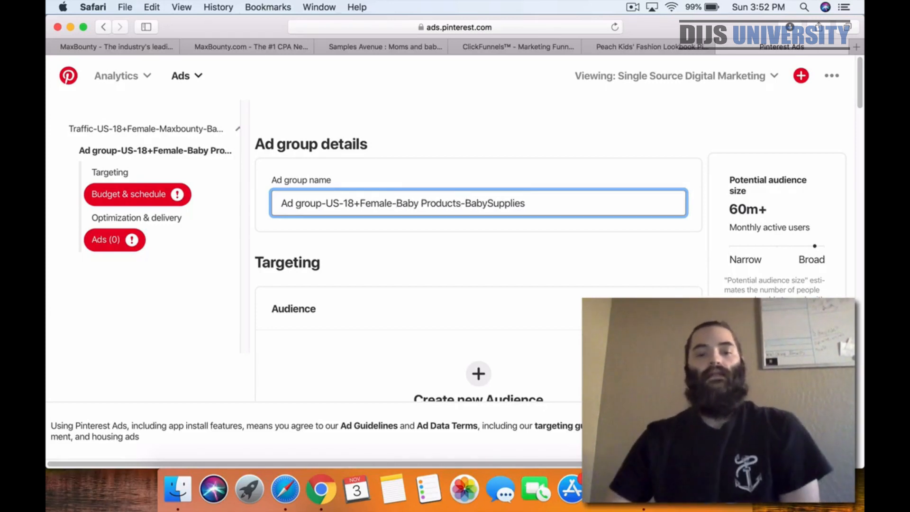
# Step: Search the ad group's targeting interests for "baby"
pyautogui.scroll(-10, 326, 250)
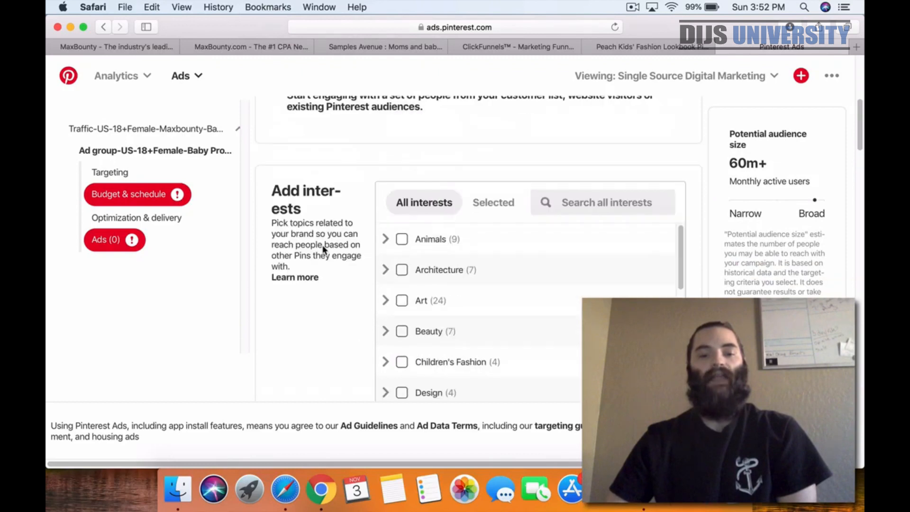
pyautogui.click(581, 207)
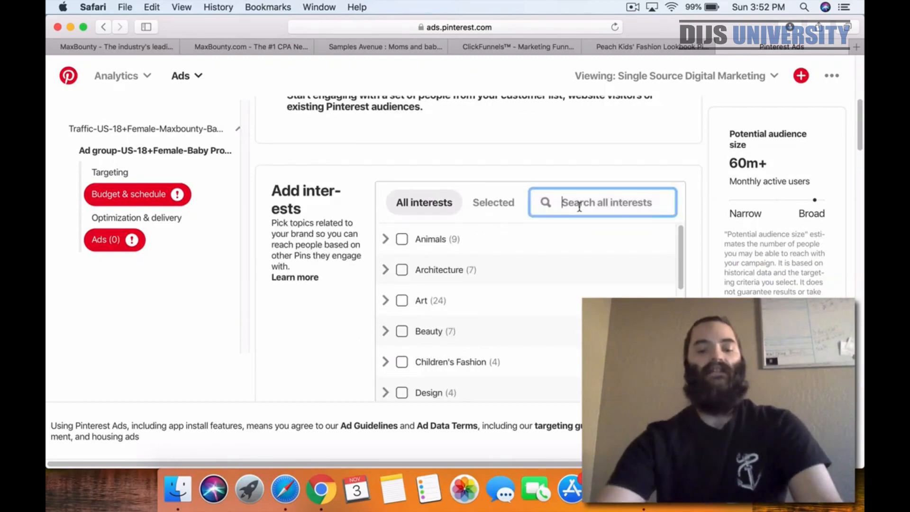
pyautogui.write('baby sup')
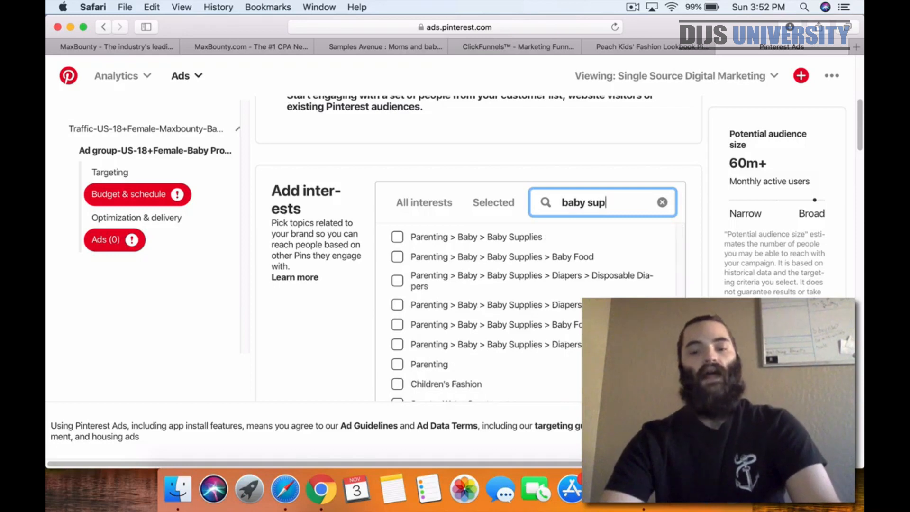
pyautogui.press('BackSpace')
pyautogui.press('BackSpace')
pyautogui.press('BackSpace')
pyautogui.press('BackSpace')
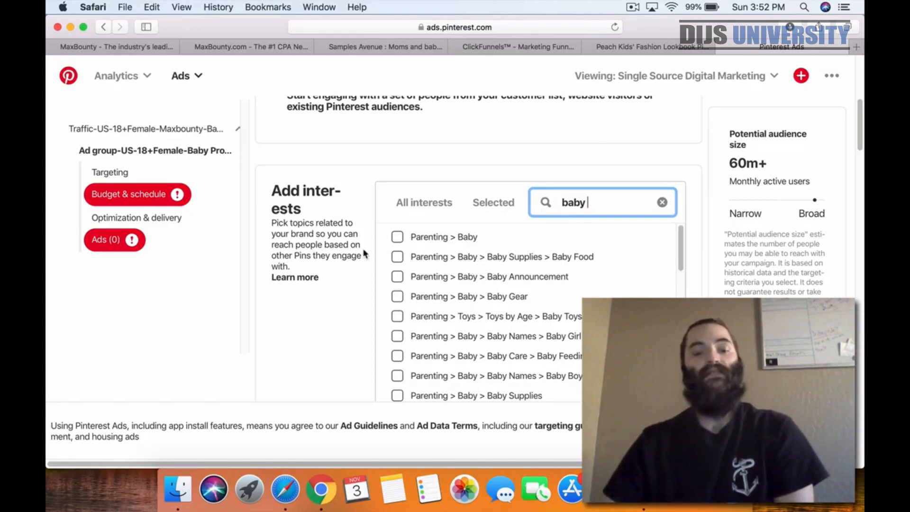
pyautogui.click(398, 238)
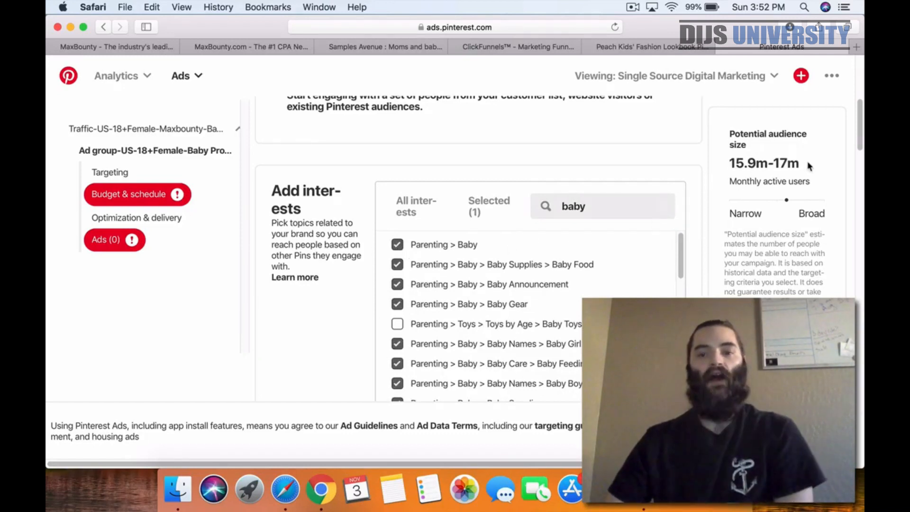
pyautogui.click(398, 245)
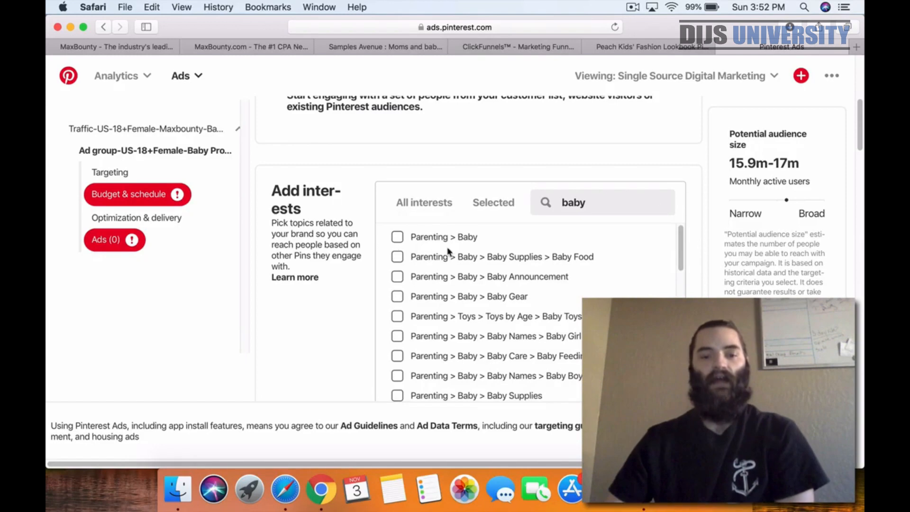
pyautogui.scroll(-10, 289, 287)
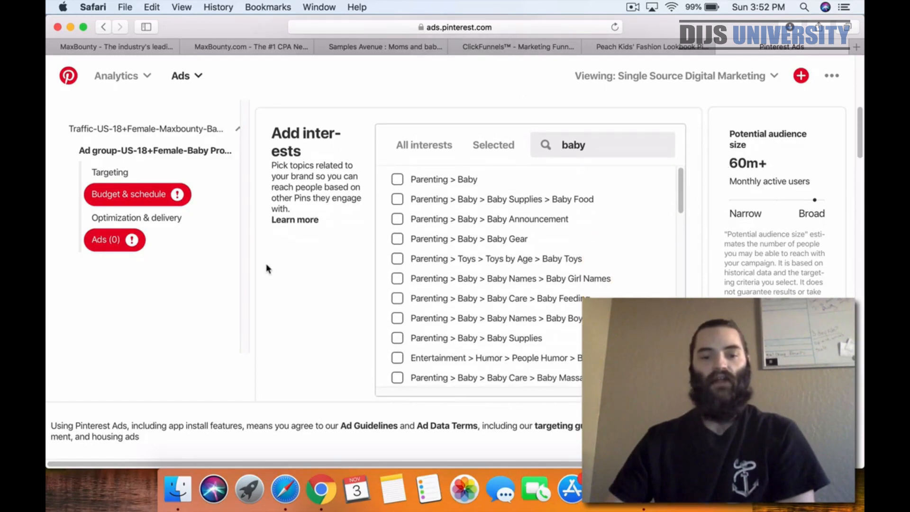
pyautogui.scroll(15, 389, 181)
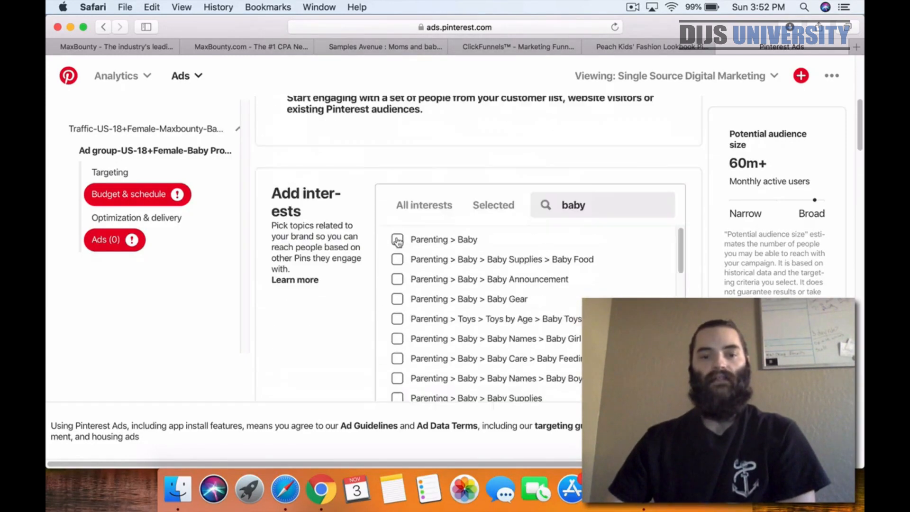
# Step: Add the Parenting > Baby > Baby Supplies interest to the ad group's targeting
pyautogui.scroll(-8, 298, 229)
pyautogui.click(400, 260)
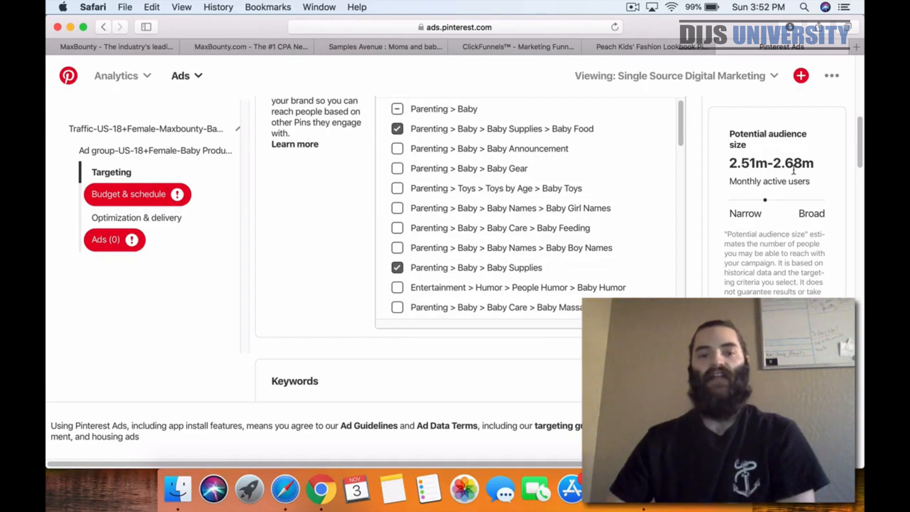
# Step: Limit the gender targeting to Female only, excluding Male and Unspecified
pyautogui.scroll(-5, 338, 252)
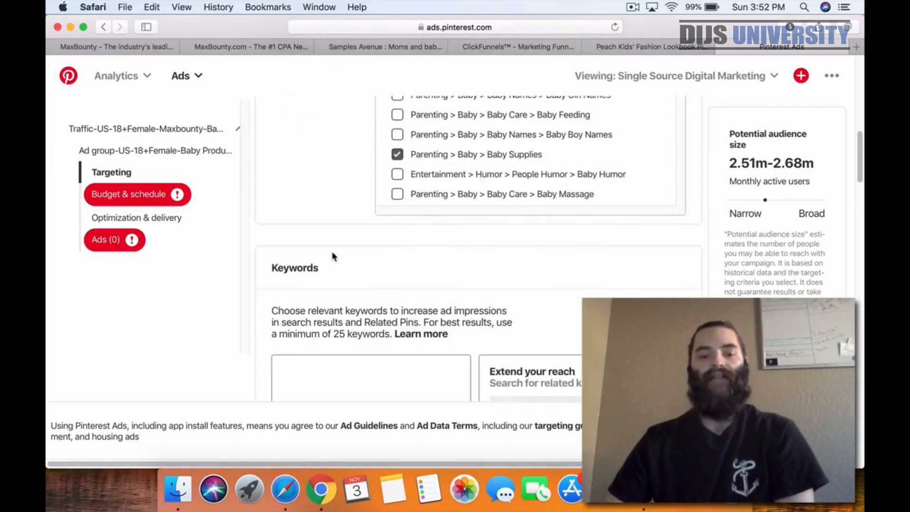
pyautogui.scroll(-1, 320, 252)
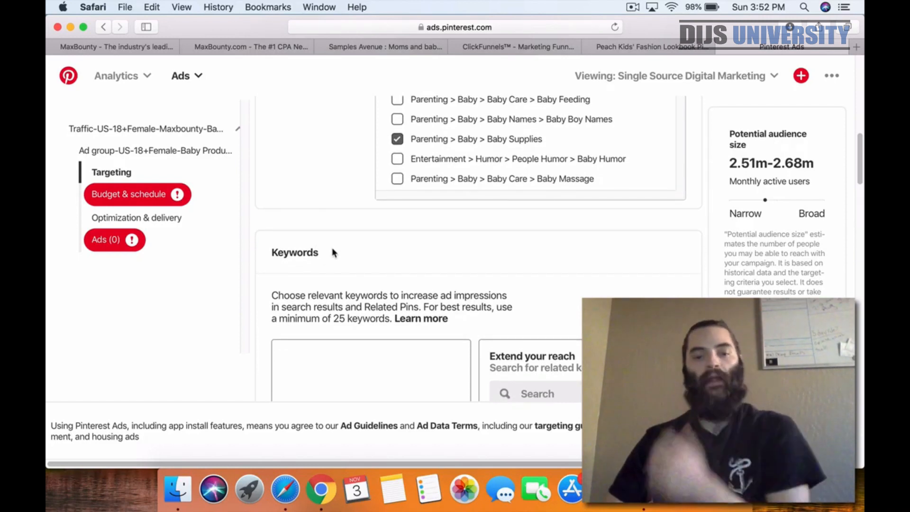
pyautogui.scroll(-15, 332, 247)
pyautogui.scroll(-1, 527, 264)
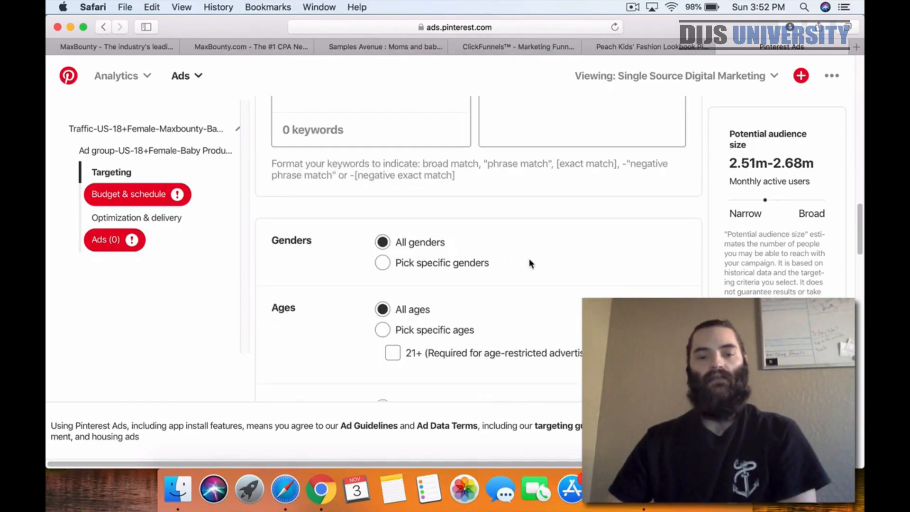
pyautogui.click(383, 259)
pyautogui.scroll(-5, 464, 239)
pyautogui.click(480, 227)
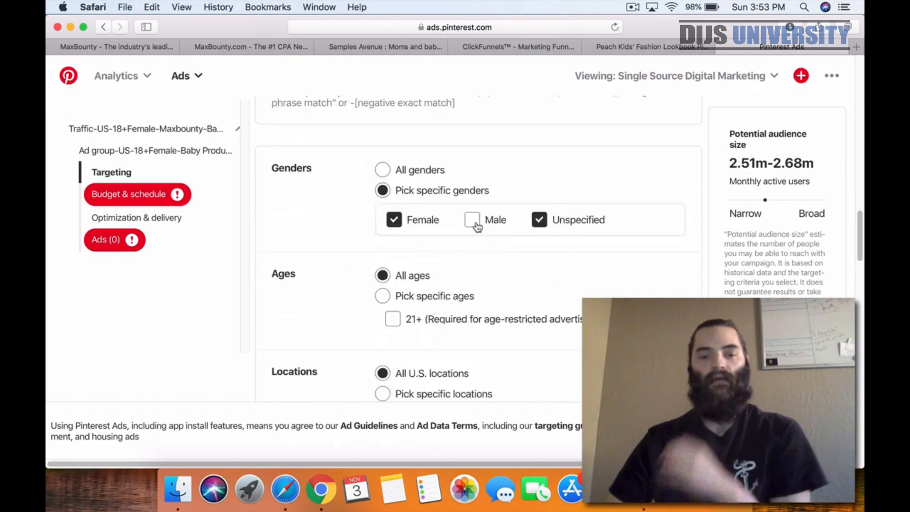
pyautogui.click(539, 220)
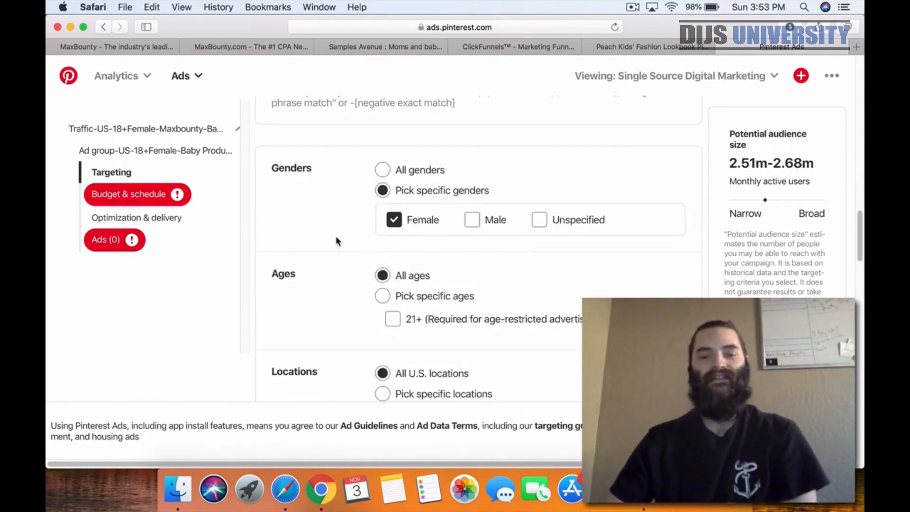
# Step: Restrict the language targeting to English only, clearing all the other languages
pyautogui.scroll(-3, 353, 246)
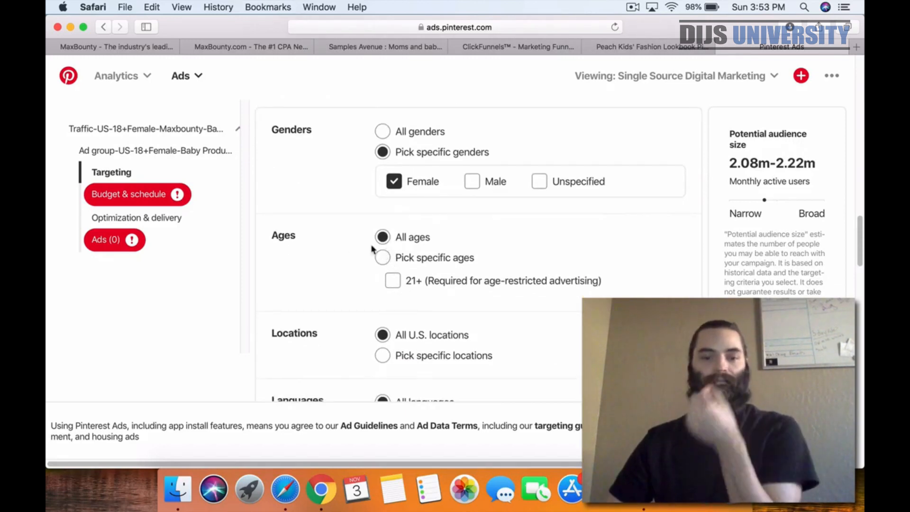
pyautogui.scroll(-2, 366, 260)
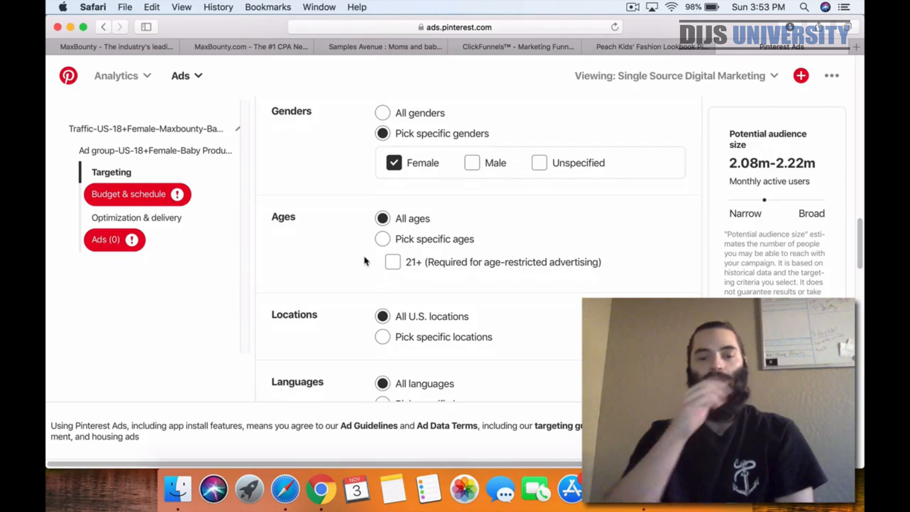
pyautogui.scroll(-3, 346, 257)
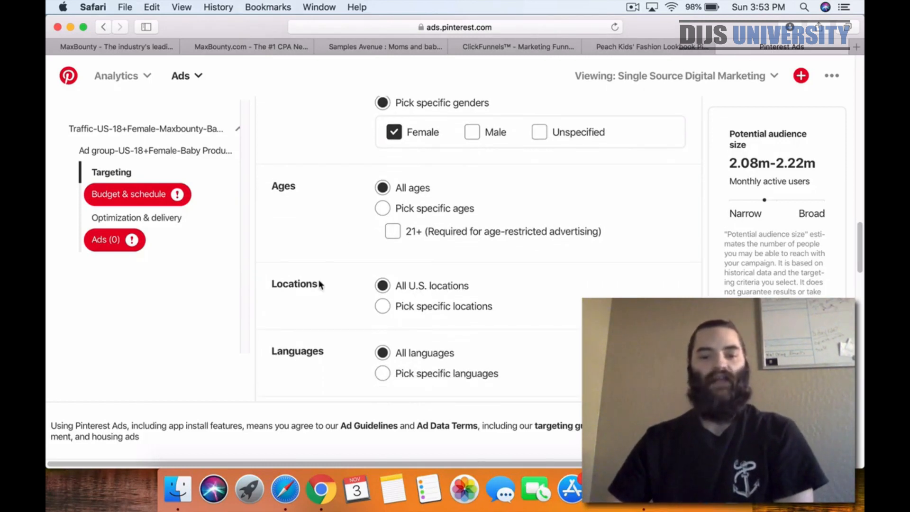
pyautogui.scroll(-5, 322, 284)
pyautogui.click(382, 256)
pyautogui.scroll(-1, 365, 277)
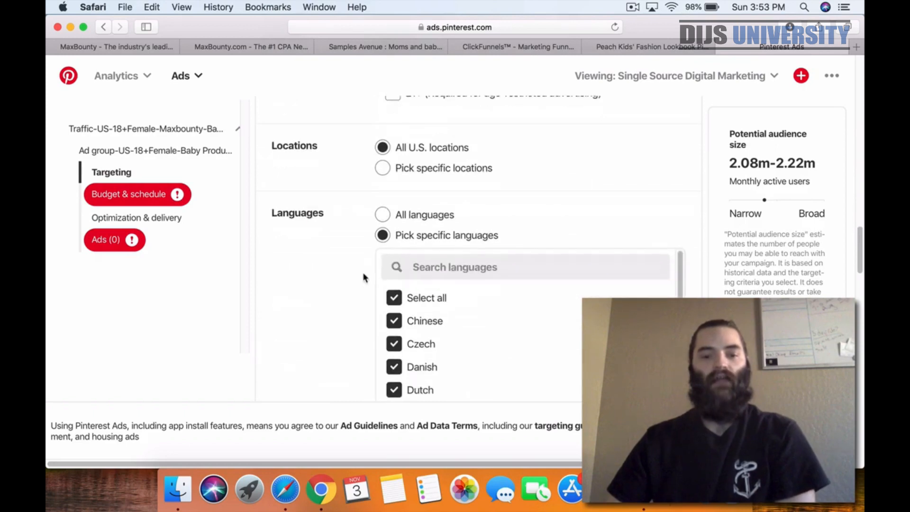
pyautogui.click(394, 298)
pyautogui.scroll(-4, 333, 292)
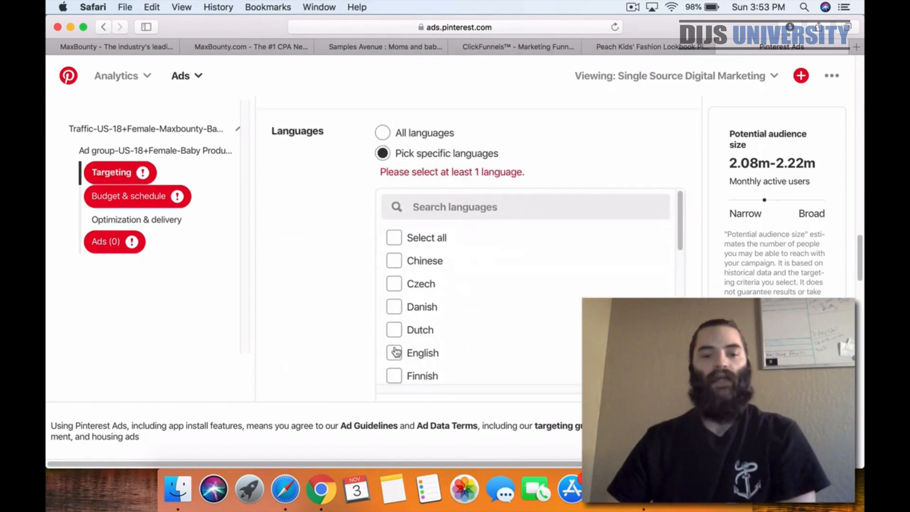
pyautogui.click(395, 352)
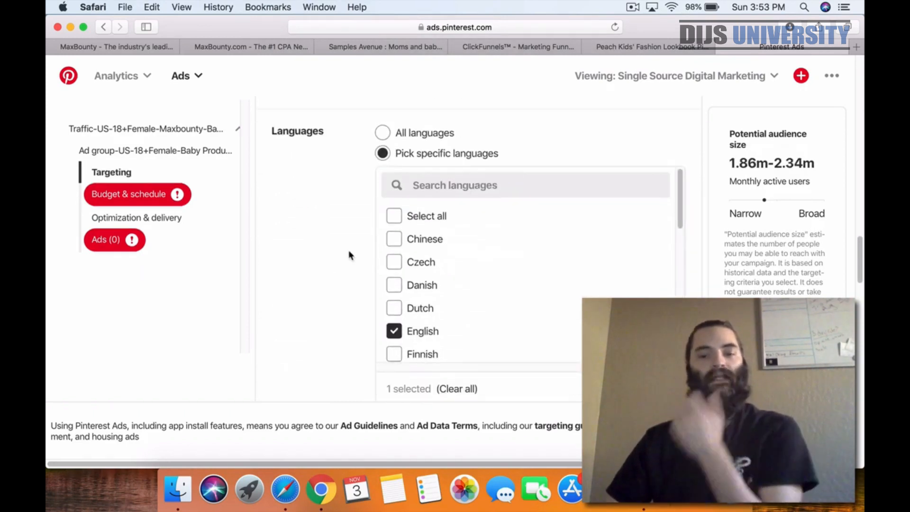
pyautogui.scroll(-5, 345, 266)
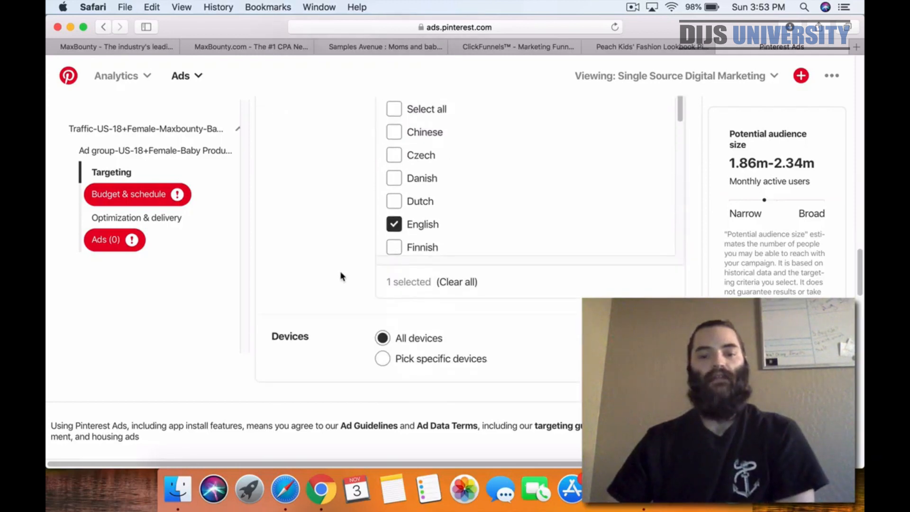
# Step: Show the specific device choices for the ad group, and return its device targeting to All devices
pyautogui.scroll(-3, 346, 279)
pyautogui.click(382, 286)
pyautogui.scroll(-1, 349, 288)
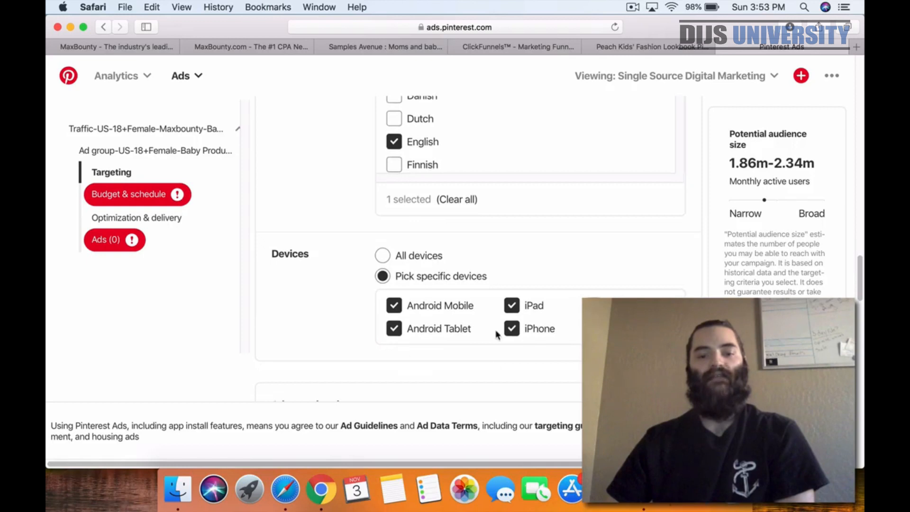
pyautogui.click(382, 256)
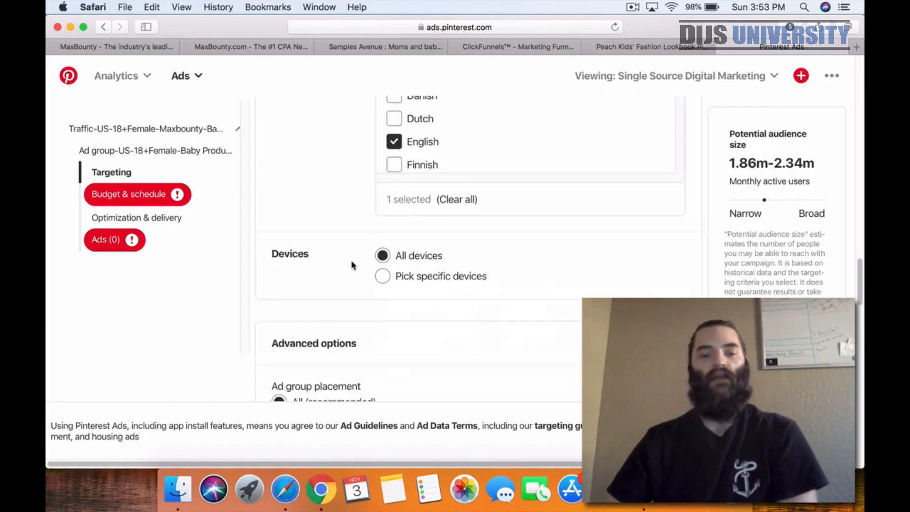
# Step: Search the ad group's related keywords for "baby supplies"
pyautogui.scroll(-2, 350, 262)
pyautogui.scroll(-5, 350, 268)
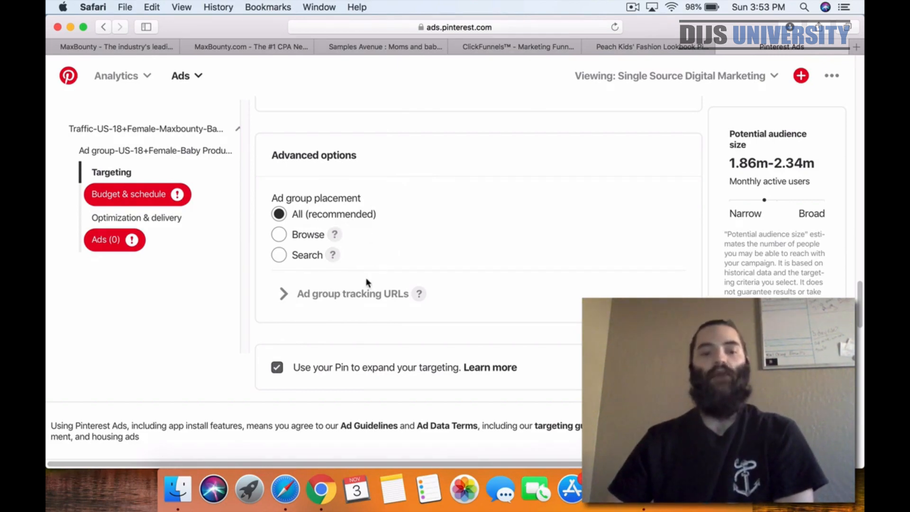
pyautogui.scroll(-5, 371, 297)
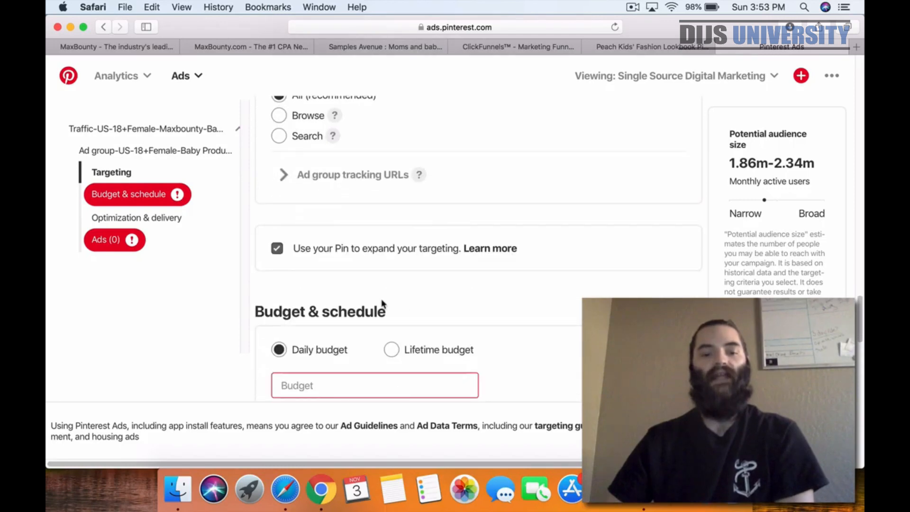
pyautogui.scroll(15, 379, 301)
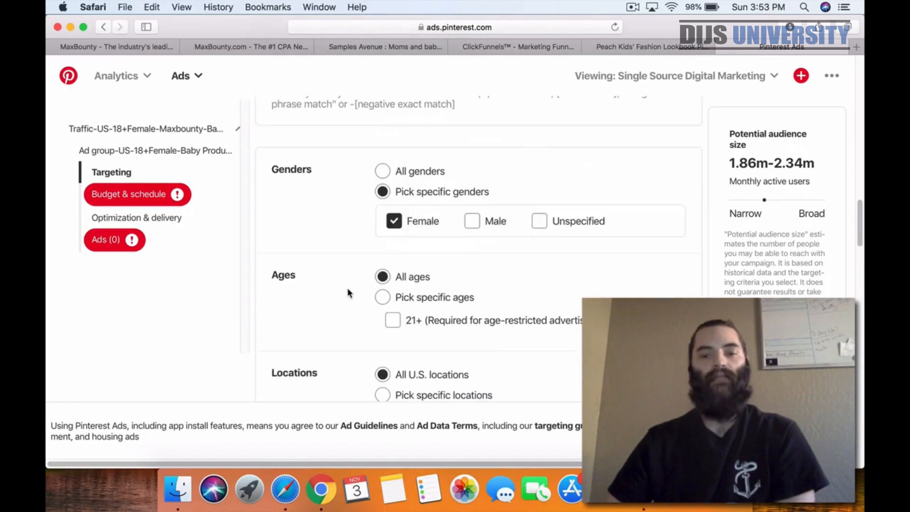
pyautogui.scroll(-10, 348, 293)
pyautogui.scroll(3, 341, 290)
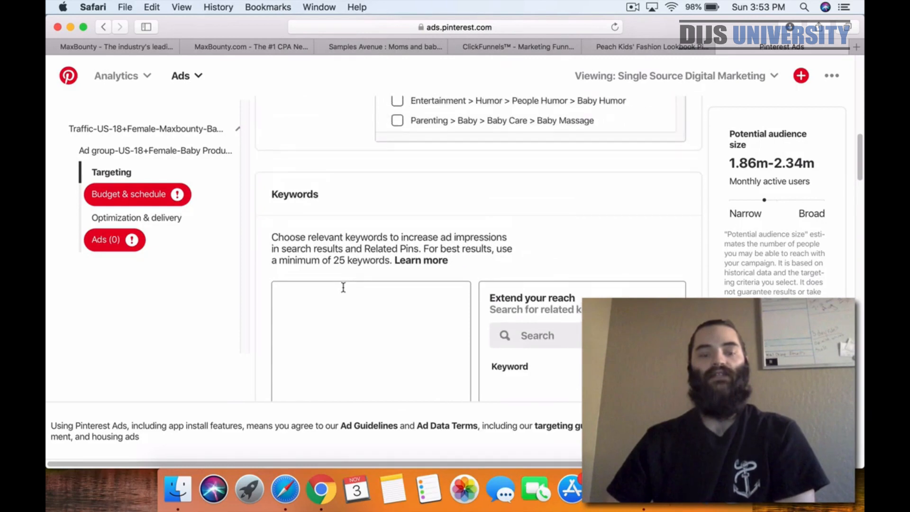
pyautogui.scroll(-3, 549, 293)
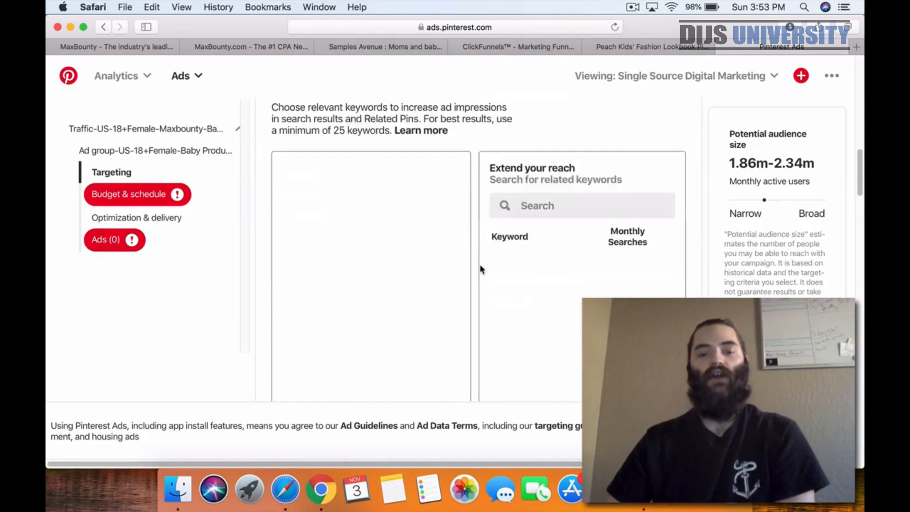
pyautogui.click(565, 201)
pyautogui.write('baby')
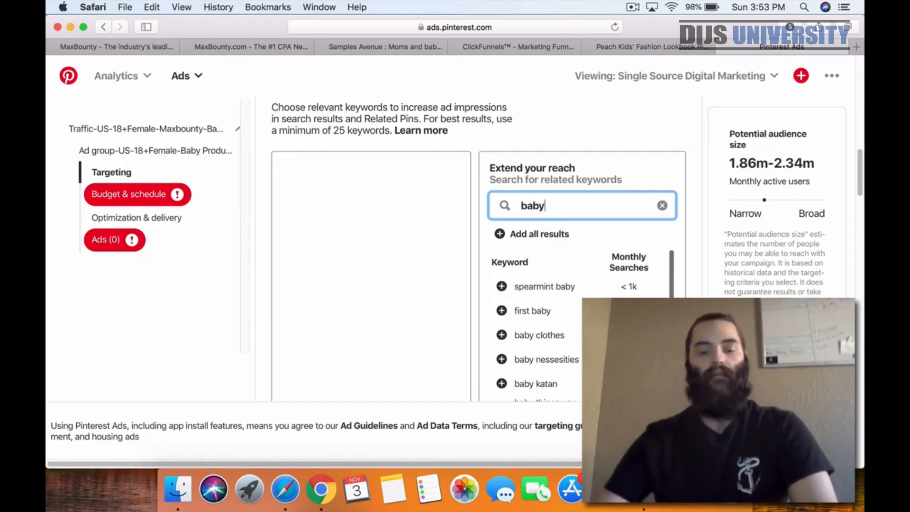
pyautogui.write(' supplies')
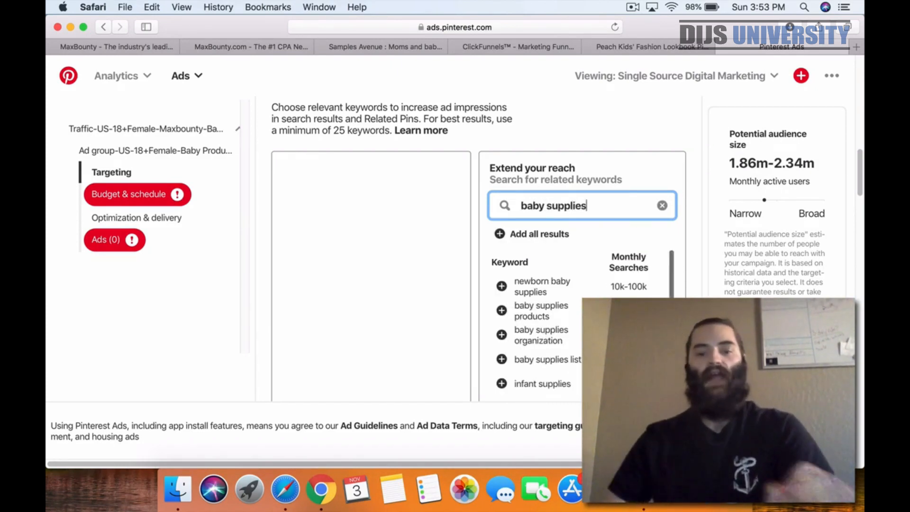
# Step: Add the suggested keyword "baby supplies products" to the ad group's keyword list
pyautogui.scroll(-3, 606, 219)
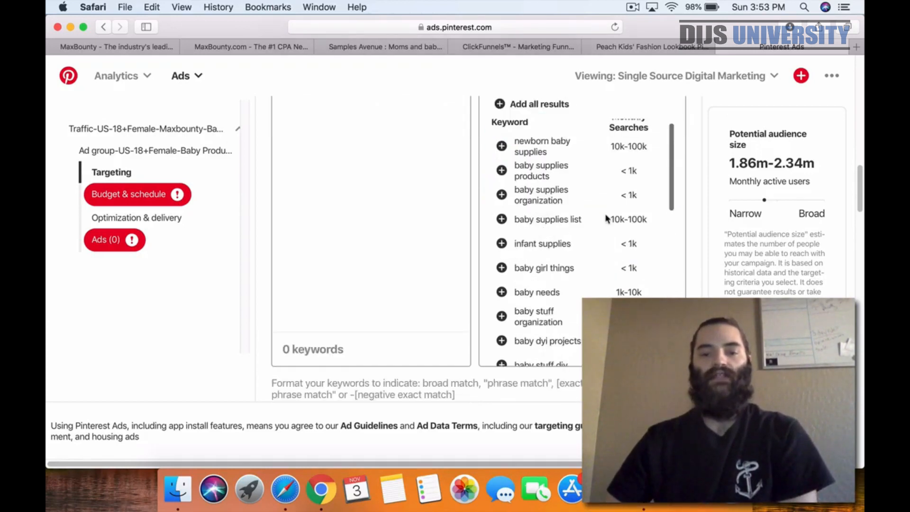
pyautogui.click(502, 171)
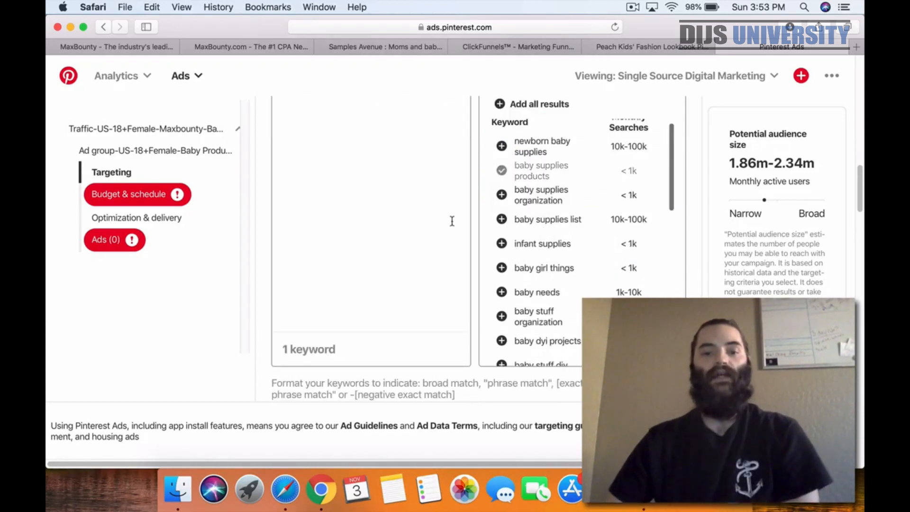
pyautogui.scroll(5, 400, 242)
pyautogui.scroll(-3, 551, 367)
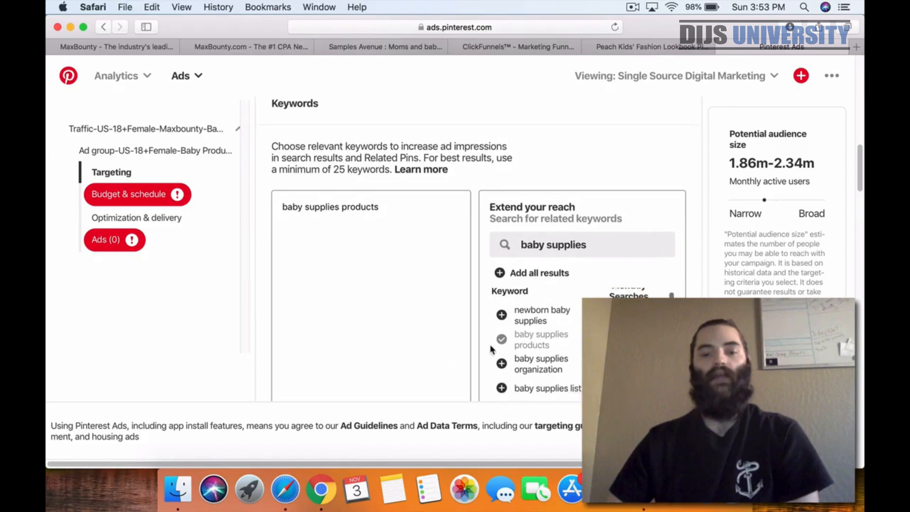
# Step: Add all the suggested "baby supplies" keyword results to the ad group's keyword list
pyautogui.scroll(-3, 479, 337)
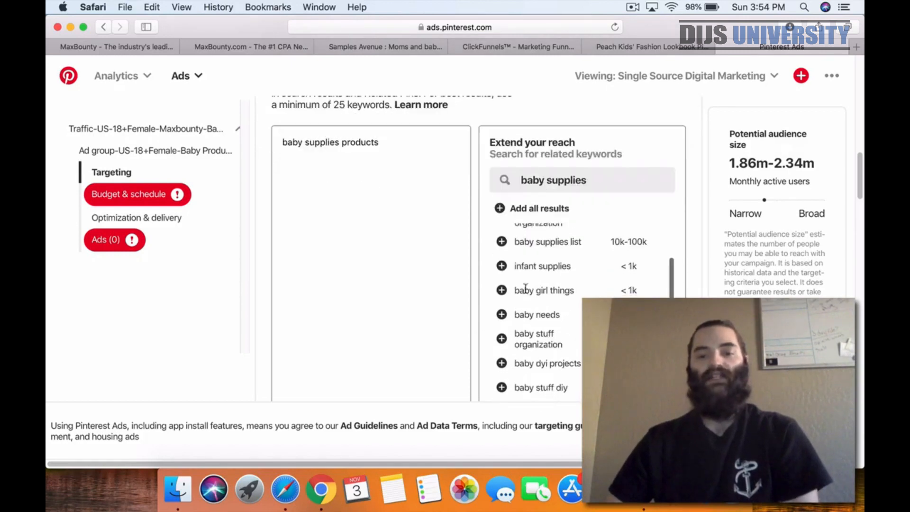
pyautogui.scroll(5, 545, 291)
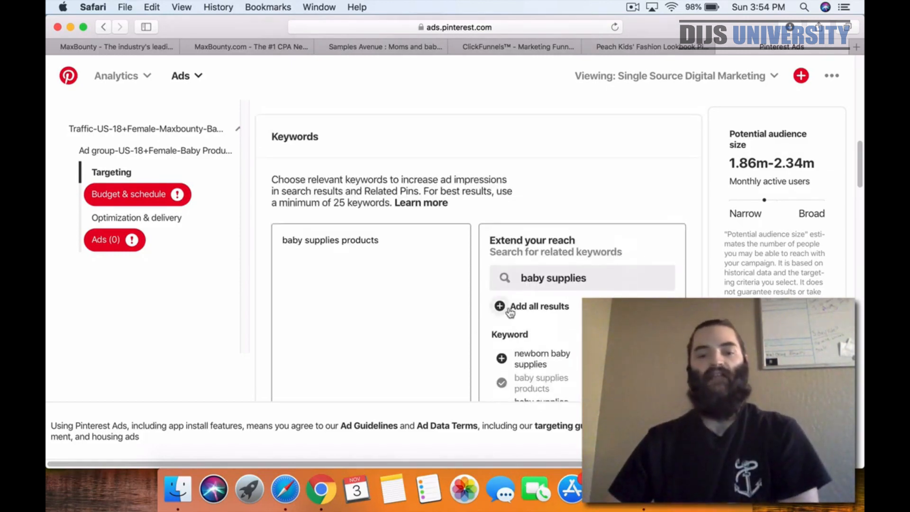
pyautogui.click(510, 308)
pyautogui.scroll(-2, 455, 310)
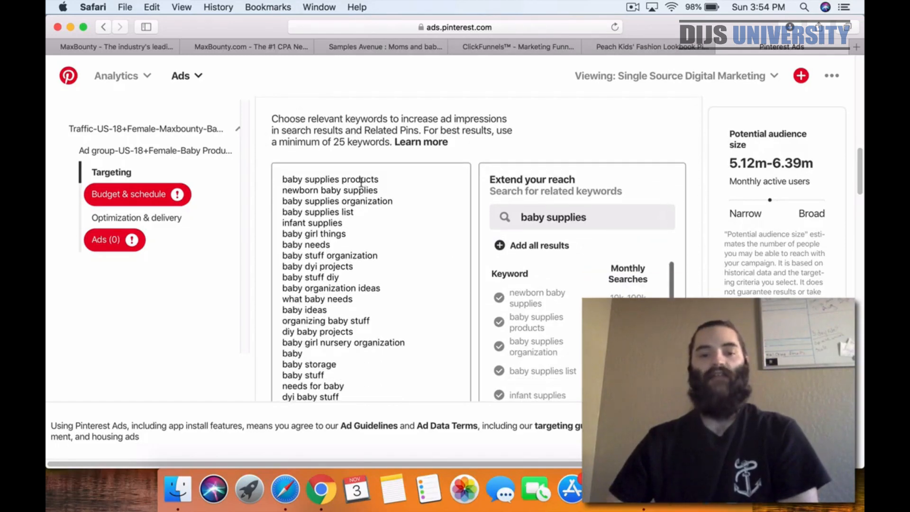
# Step: Clear every keyword from the ad group's keyword list
pyautogui.moveTo(281, 182); pyautogui.dragTo(405, 298)
pyautogui.scroll(7, 406, 284)
pyautogui.press('BackSpace')
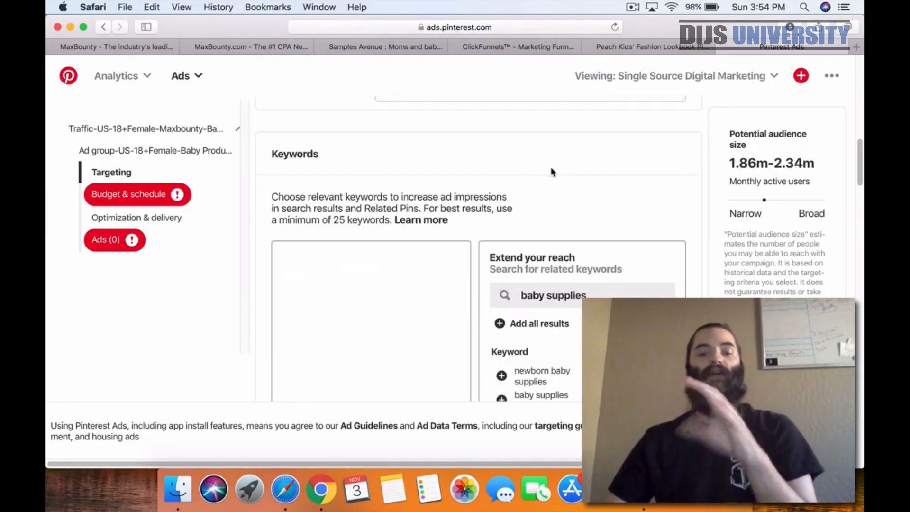
# Step: Set the ad group's daily budget to 7.50
pyautogui.scroll(5, 559, 185)
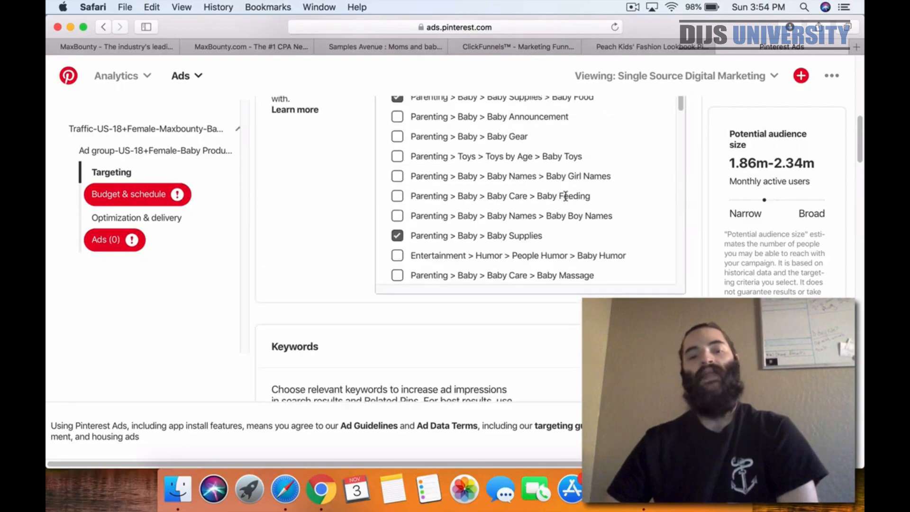
pyautogui.scroll(3, 565, 203)
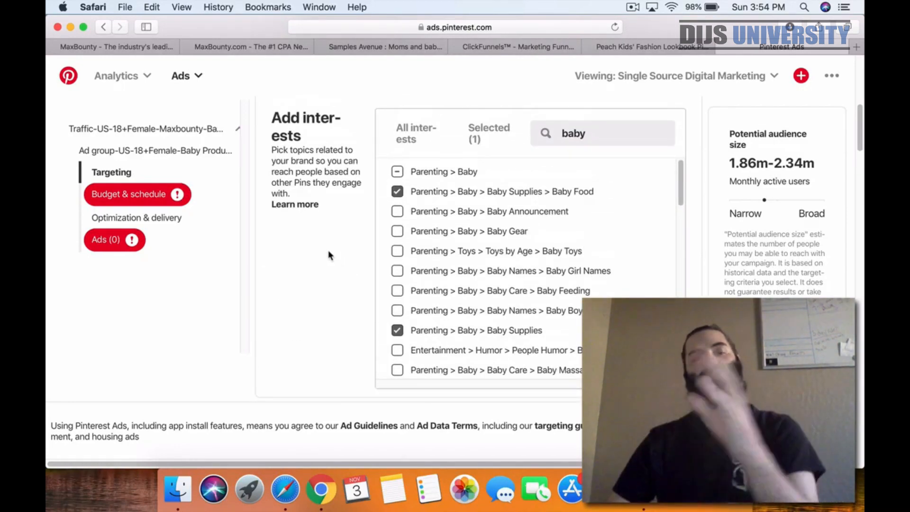
pyautogui.scroll(-4, 285, 258)
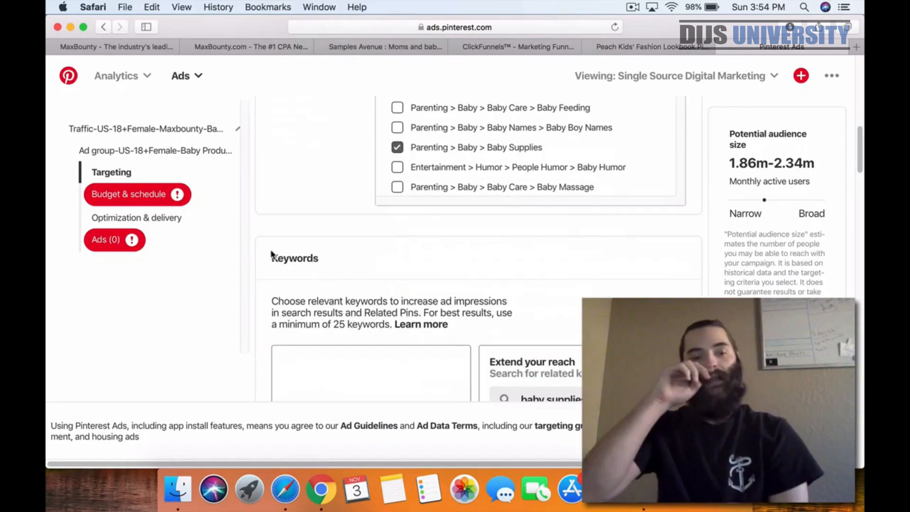
pyautogui.scroll(-1, 270, 260)
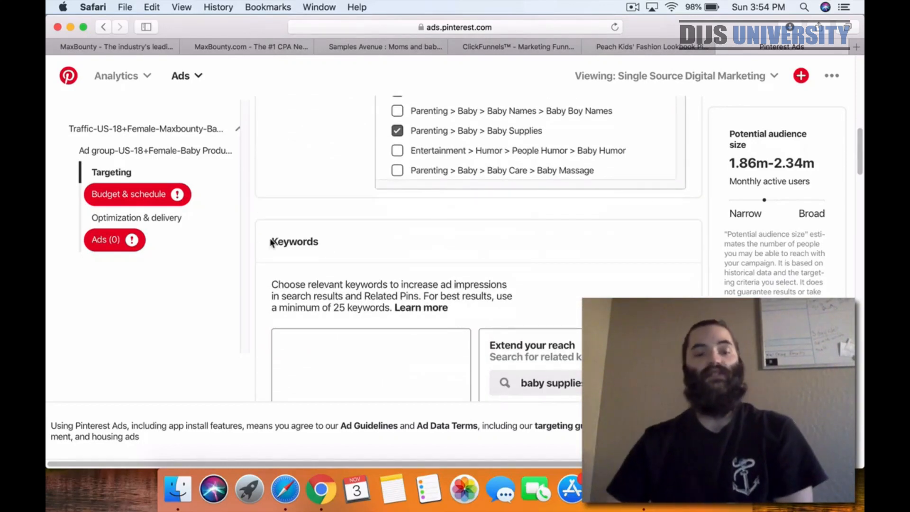
pyautogui.scroll(-1, 271, 242)
pyautogui.scroll(-10, 272, 232)
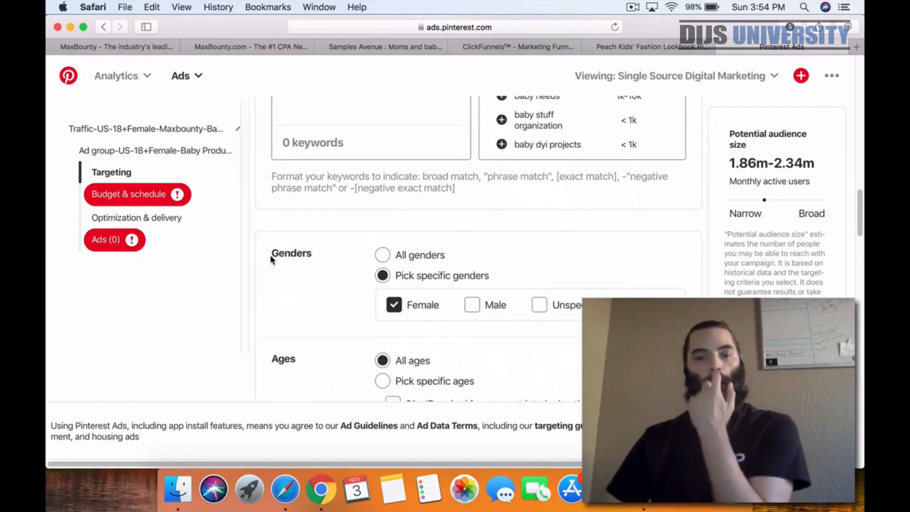
pyautogui.scroll(-15, 280, 256)
pyautogui.scroll(-5, 284, 264)
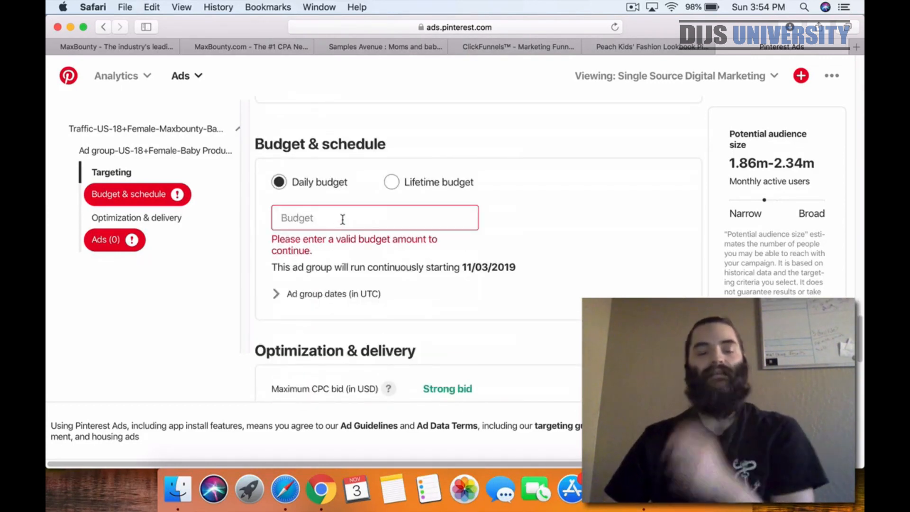
pyautogui.click(343, 219)
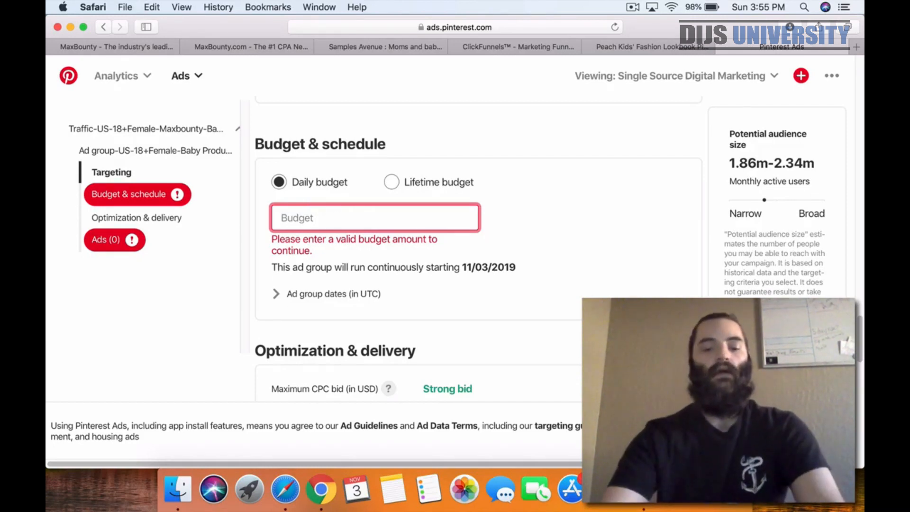
pyautogui.write('7.50')
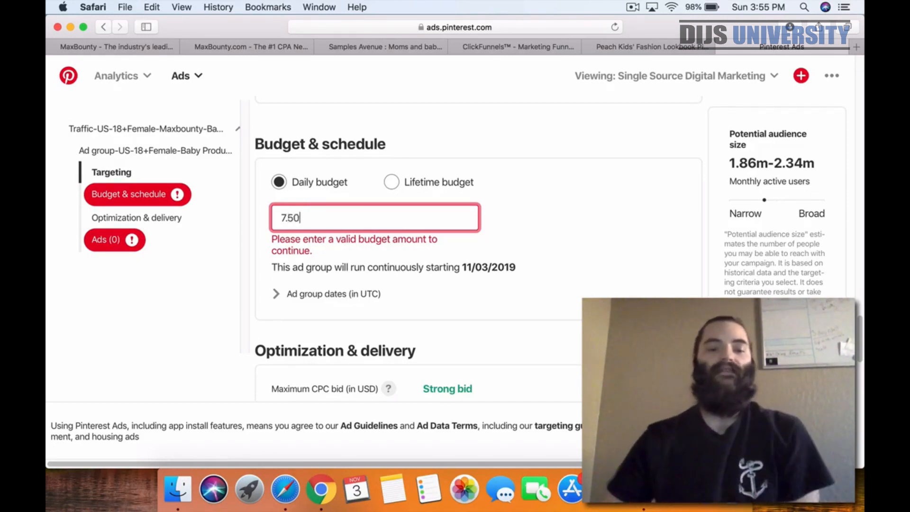
pyautogui.click(541, 287)
# Step: Try a maximum CPC bid of 0.08 USD for the ad group
pyautogui.scroll(-5, 257, 311)
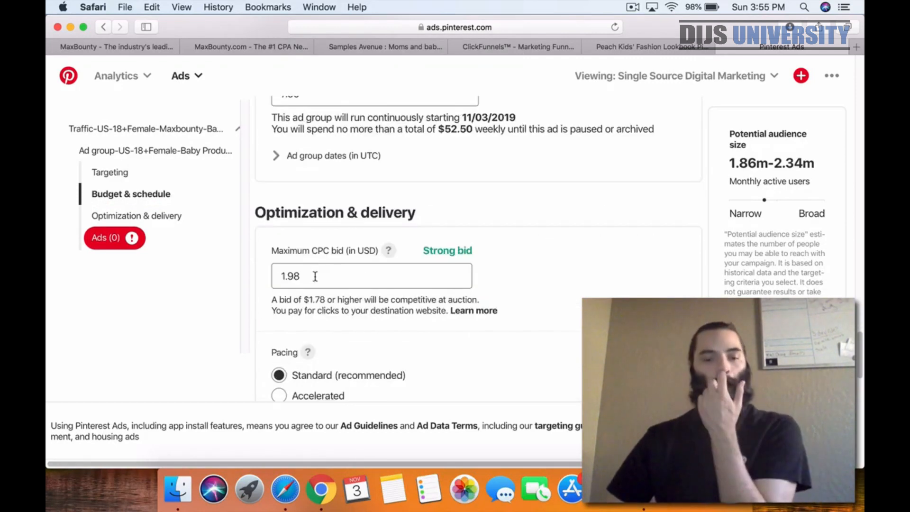
pyautogui.scroll(-1, 507, 311)
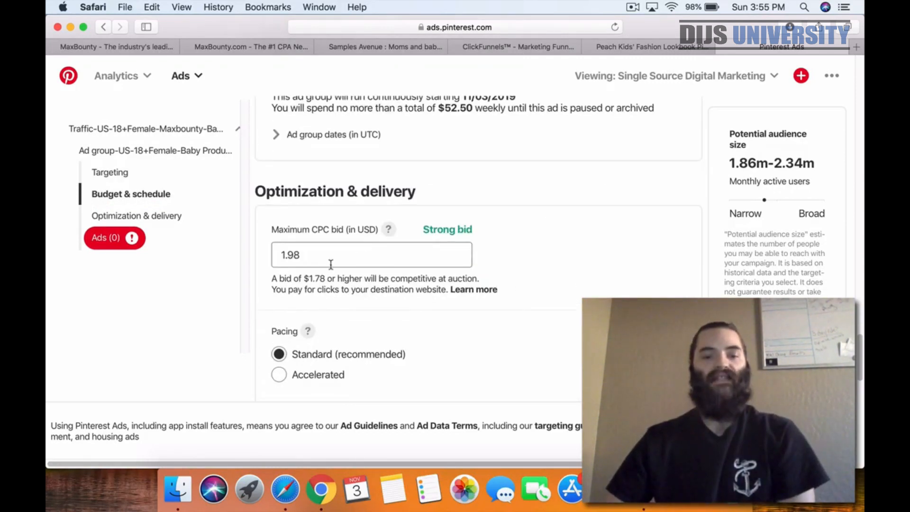
pyautogui.moveTo(336, 255); pyautogui.dragTo(228, 252)
pyautogui.press('BackSpace')
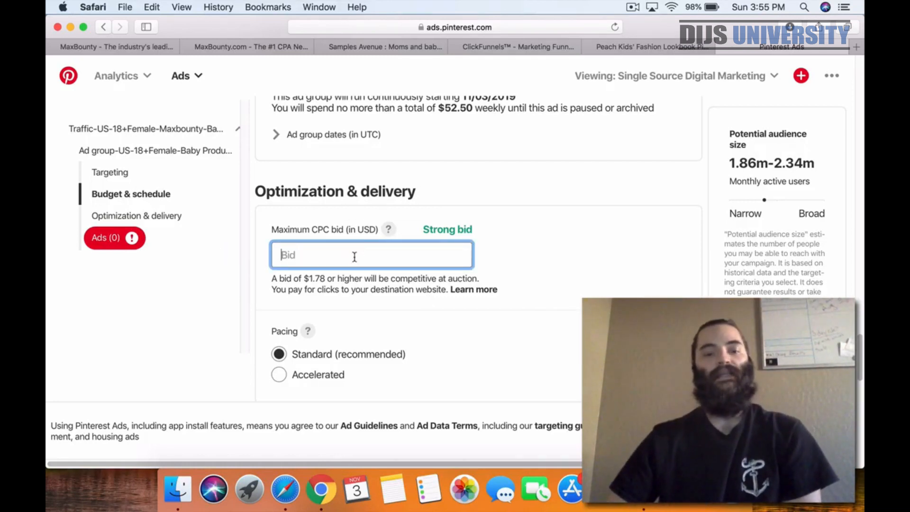
pyautogui.write('.1')
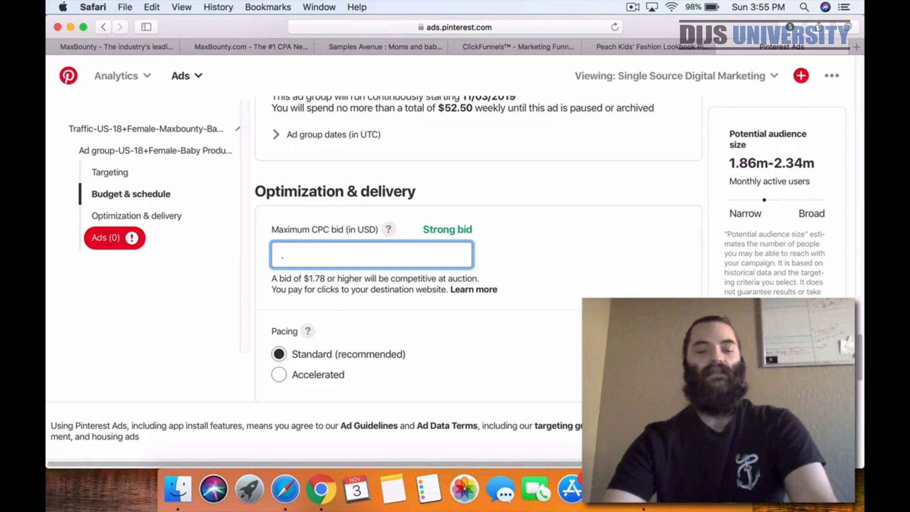
pyautogui.click(603, 274)
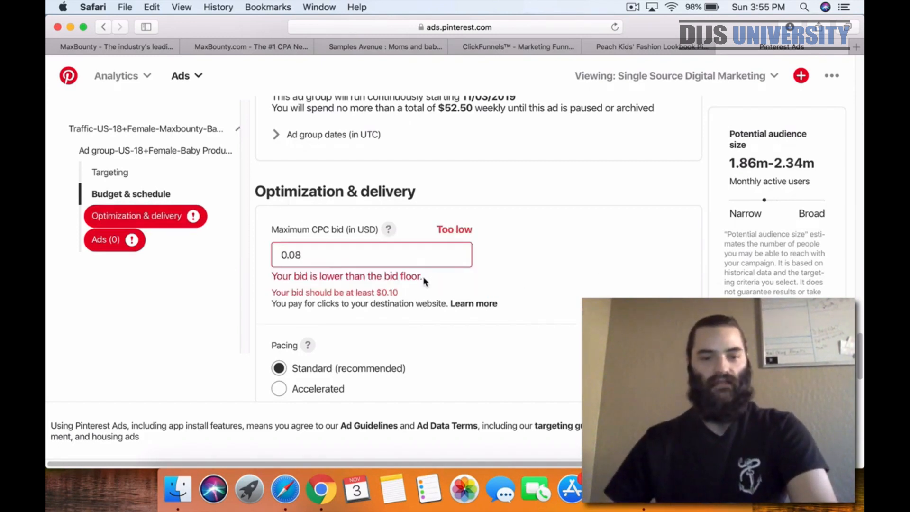
# Step: Set the ad group's maximum CPC bid to 0.10 USD and highlight the suggested competitive bid amount
pyautogui.click(322, 259)
pyautogui.press('BackSpace')
pyautogui.press('BackSpace')
pyautogui.write('10')
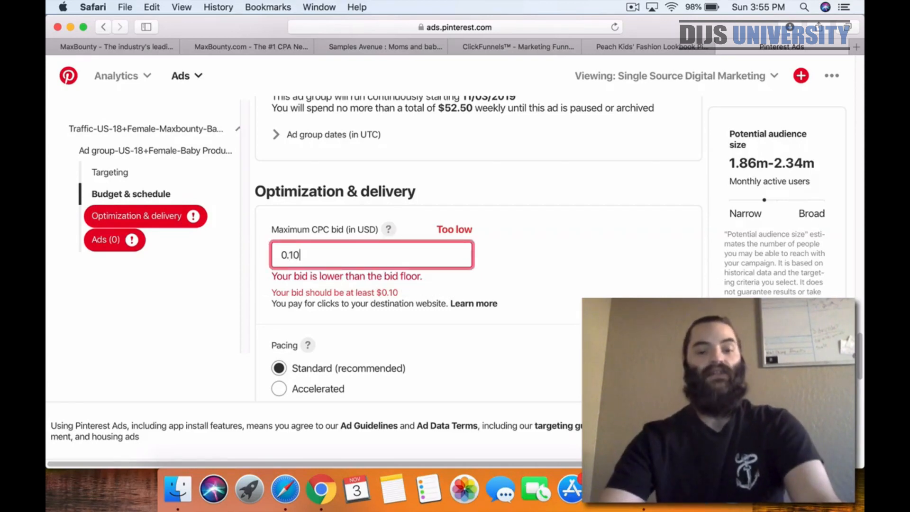
pyautogui.click(531, 259)
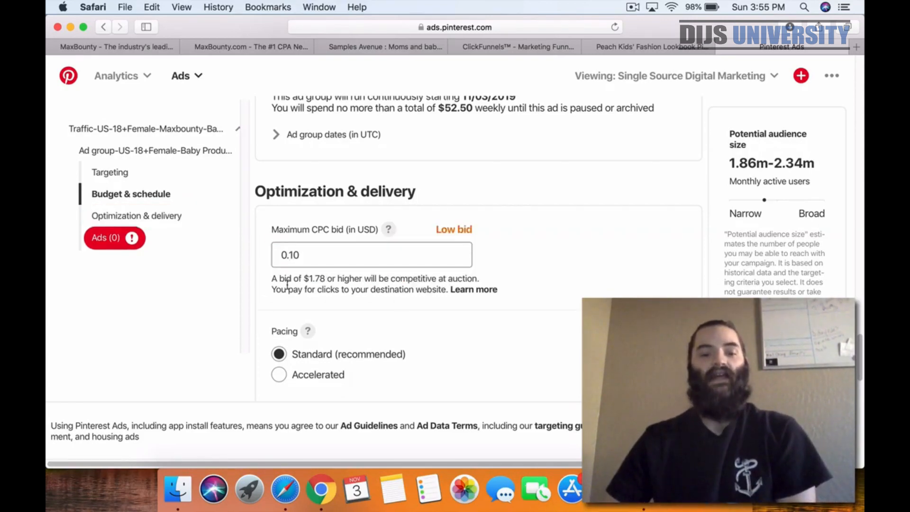
pyautogui.moveTo(303, 279); pyautogui.dragTo(319, 279)
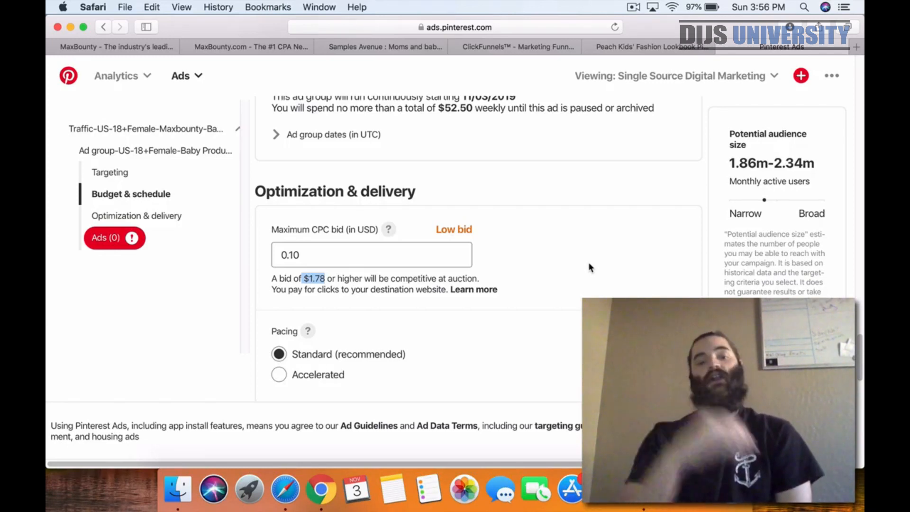
# Step: Try maximum CPC bids of 0.12 and 0.2 USD, and return the bid to 0.10 USD
pyautogui.click(343, 246)
pyautogui.press('BackSpace')
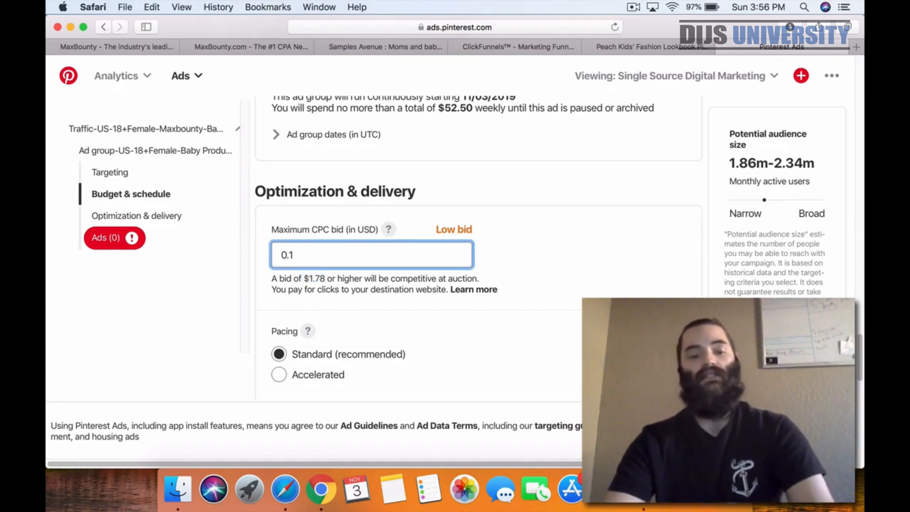
pyautogui.write('2')
pyautogui.press('BackSpace')
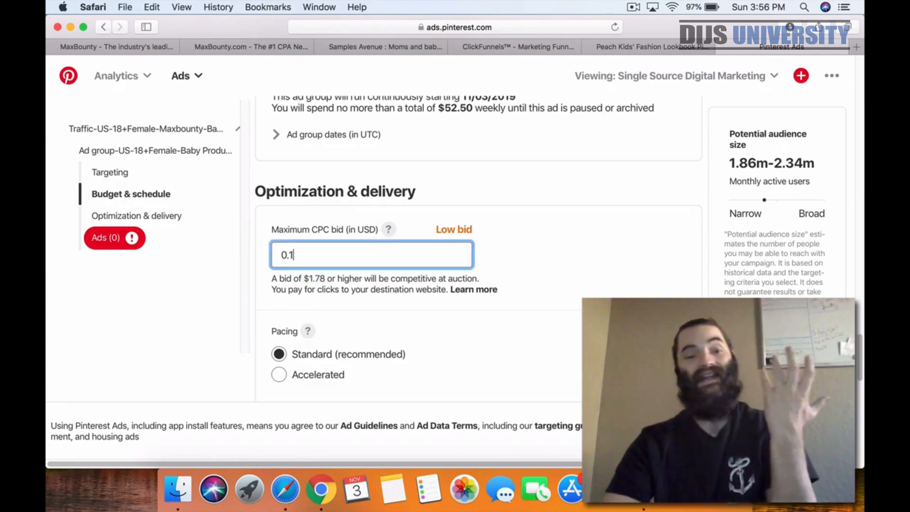
pyautogui.press('BackSpace')
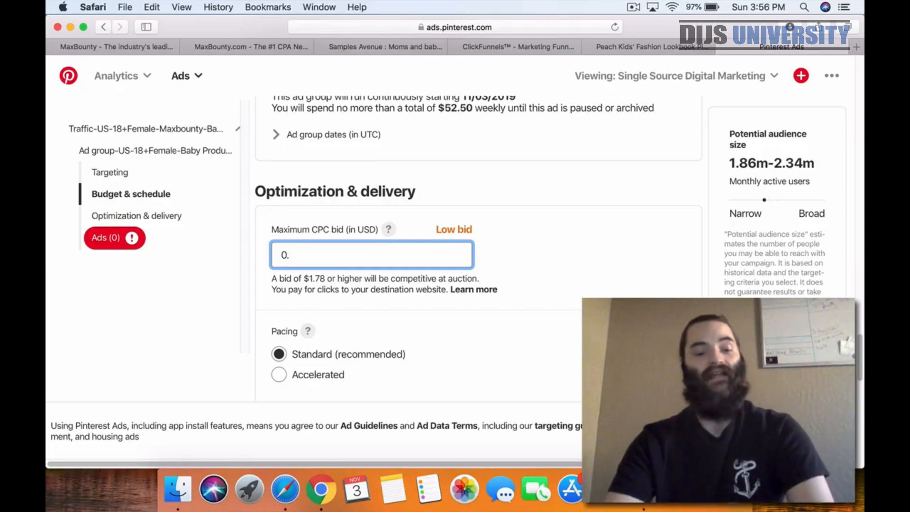
pyautogui.write('2')
pyautogui.press('BackSpace')
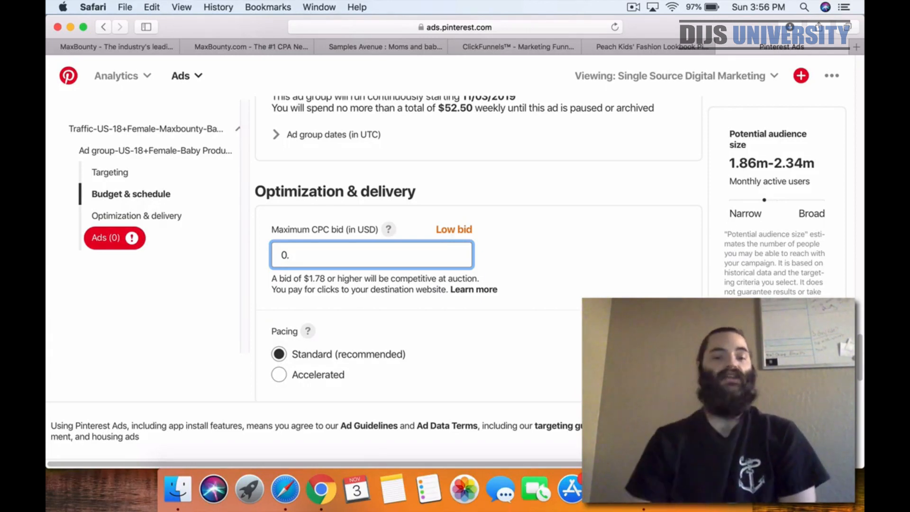
pyautogui.write('10')
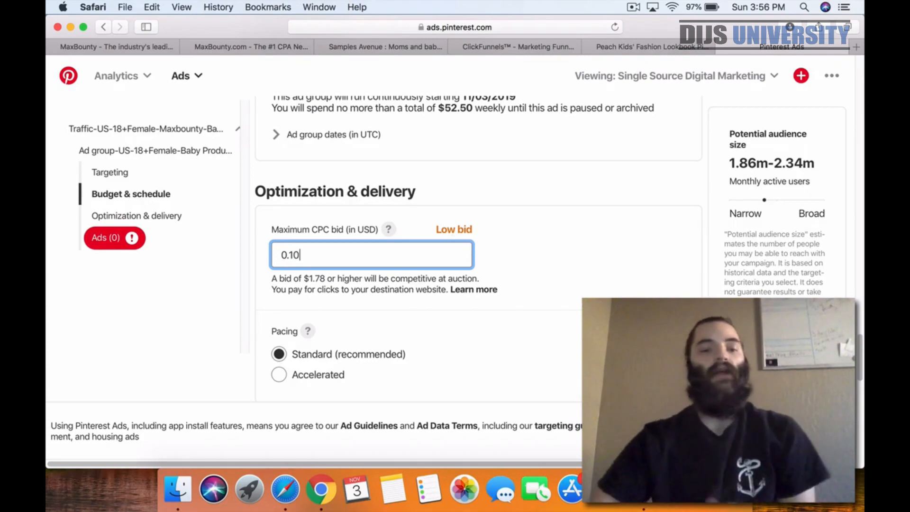
pyautogui.click(532, 274)
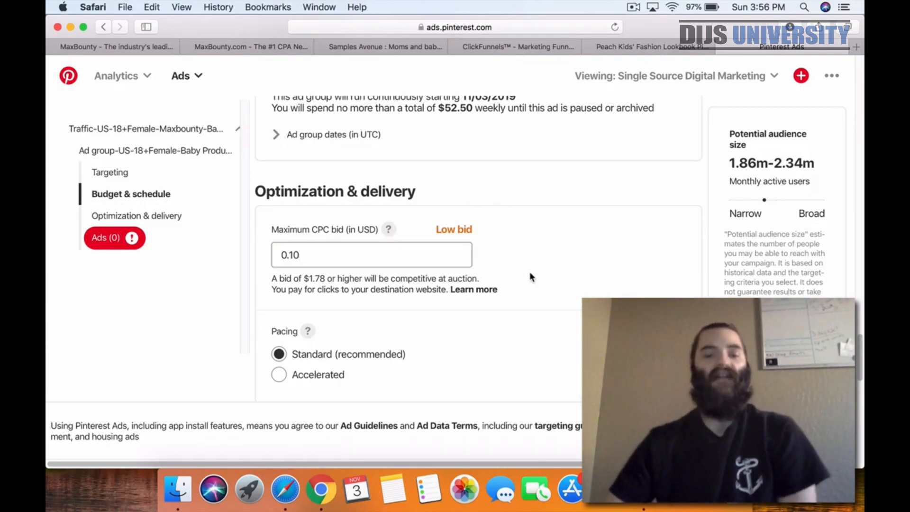
# Step: Start creating a new pin in the ad group's Ads section
pyautogui.scroll(-3, 532, 278)
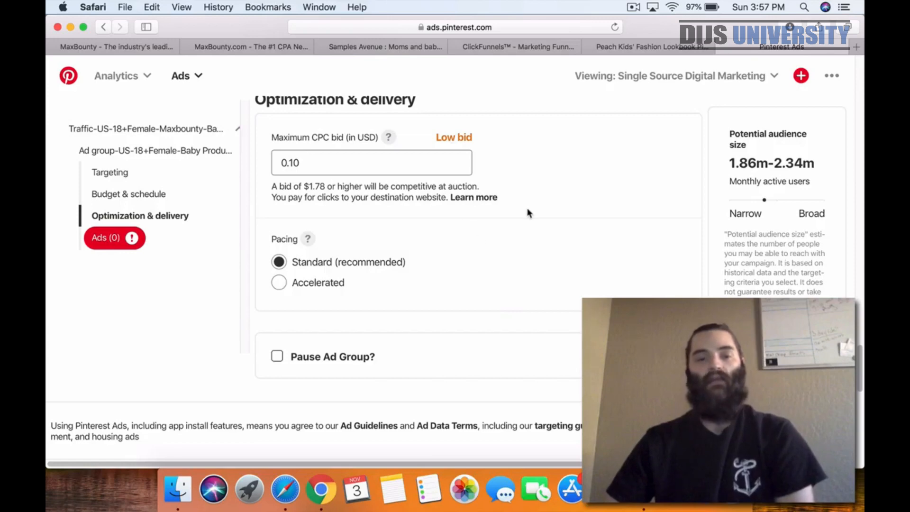
pyautogui.scroll(5, 528, 212)
pyautogui.scroll(-8, 528, 211)
pyautogui.scroll(-5, 592, 257)
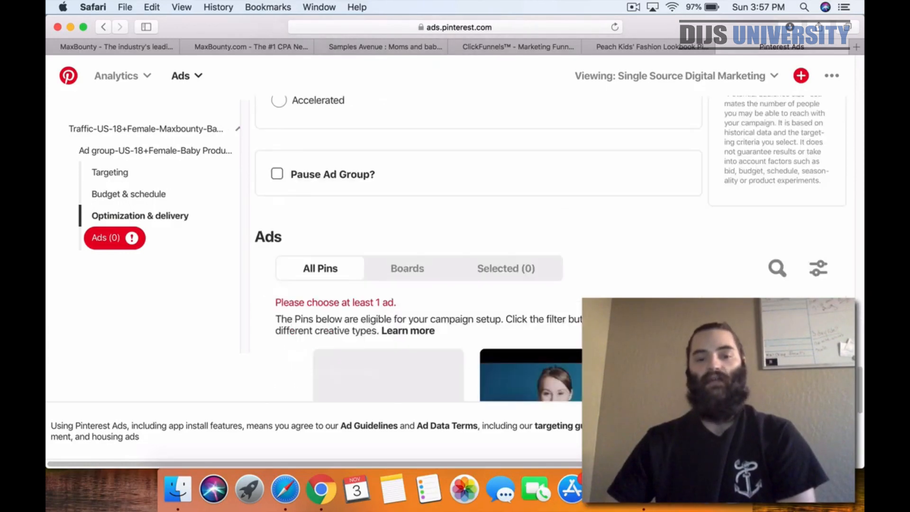
pyautogui.scroll(-2, 483, 255)
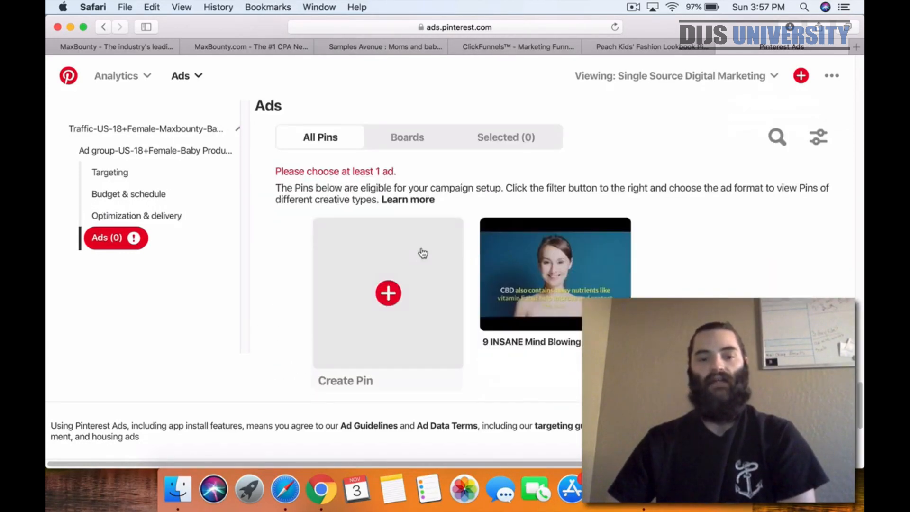
pyautogui.click(390, 299)
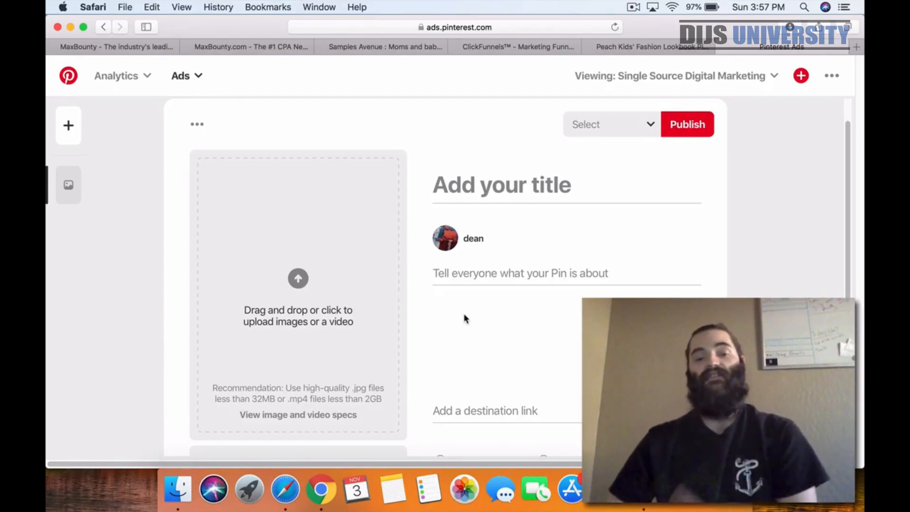
pyautogui.click(297, 284)
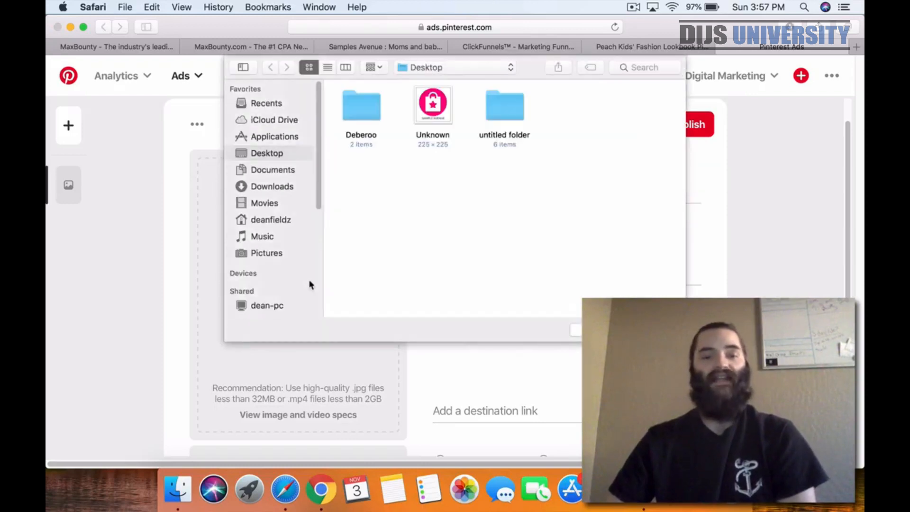
pyautogui.click(576, 331)
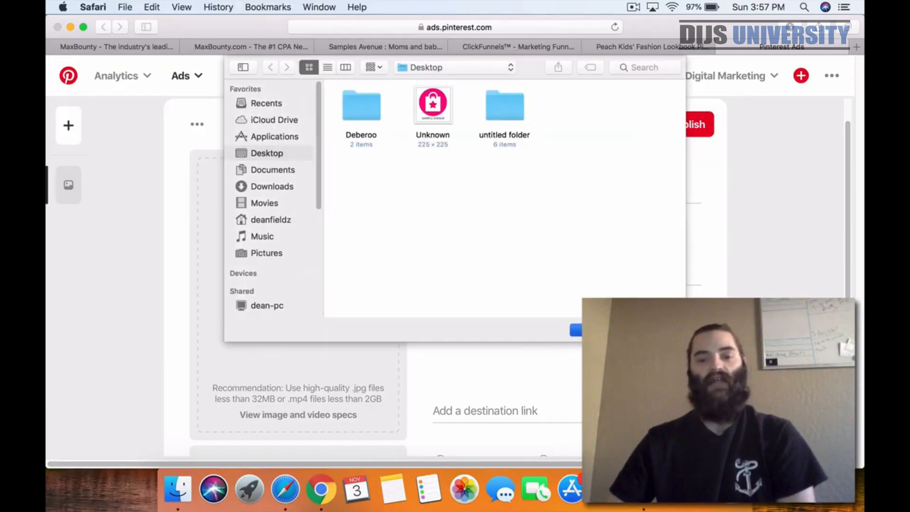
# Step: Switch to Canva, download the baby products pin design as a PNG, and dismiss the image preview and Canva Pro offer
pyautogui.click(658, 47)
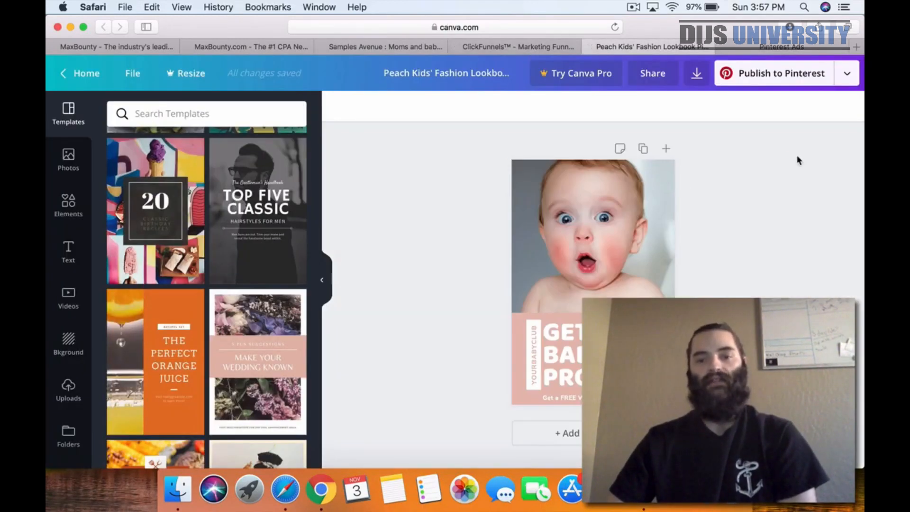
pyautogui.click(697, 73)
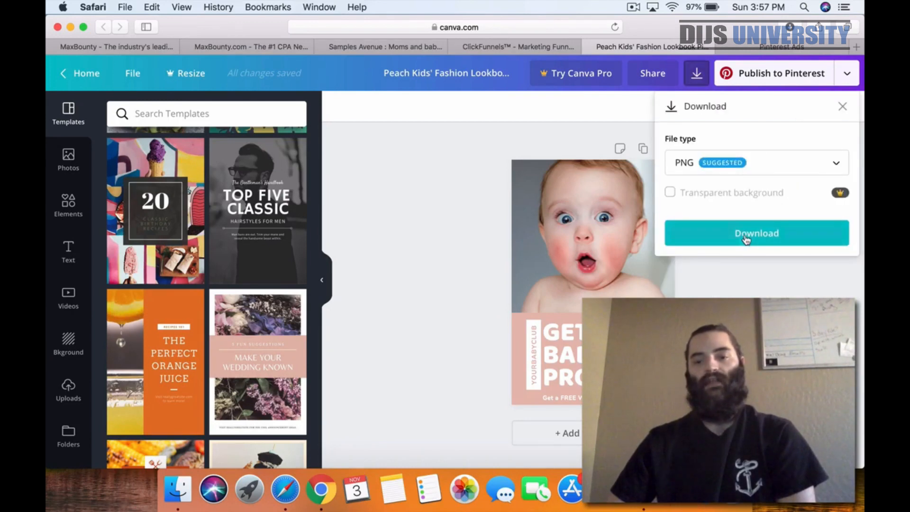
pyautogui.click(744, 233)
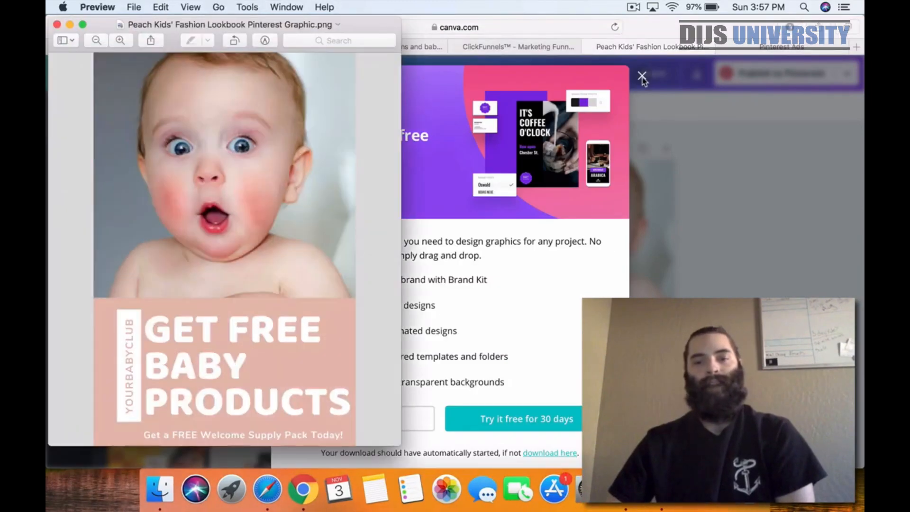
pyautogui.click(493, 120)
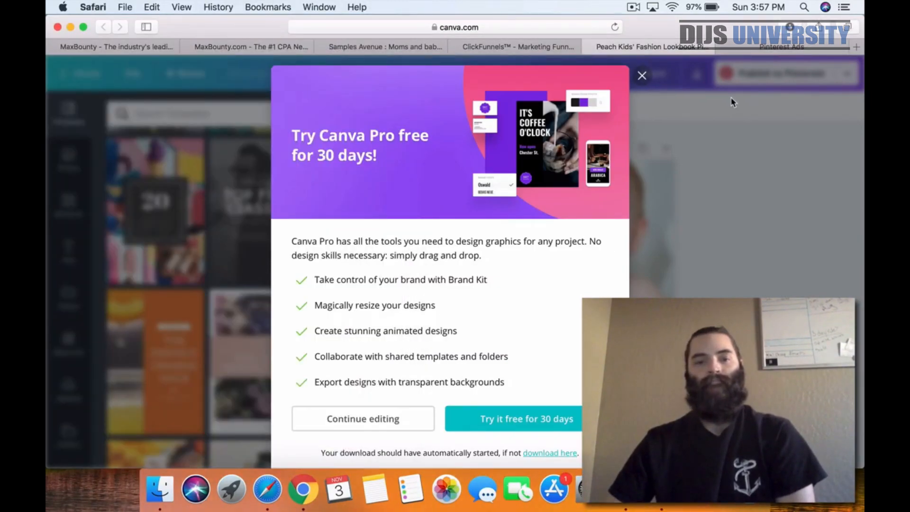
pyautogui.click(644, 78)
# Step: Return to Pinterest Ads and upload the Peach Kids' Fashion Lookbook Pinterest Graphic.png from Downloads as the new pin's image
pyautogui.click(801, 50)
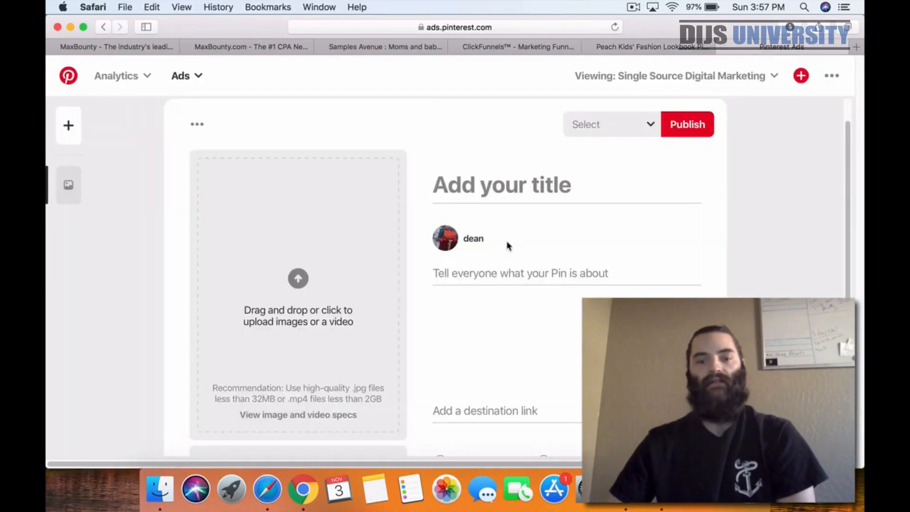
pyautogui.click(307, 278)
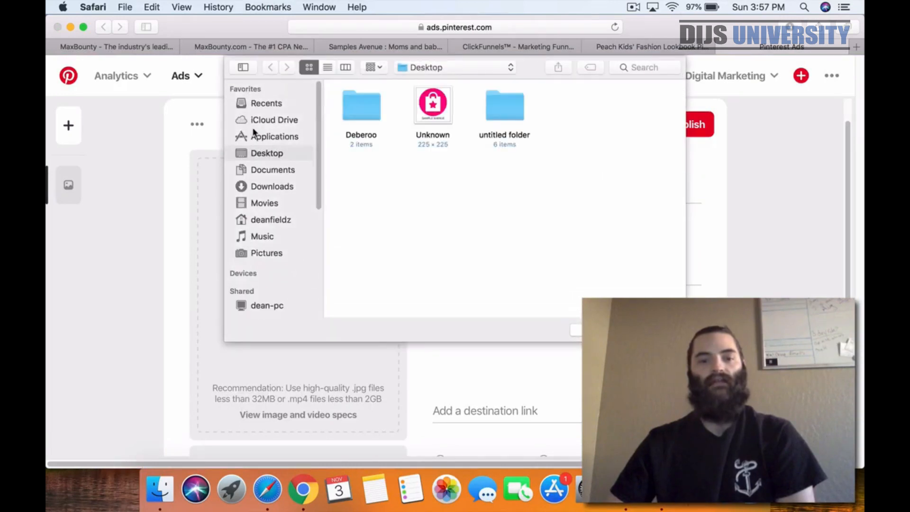
pyautogui.click(266, 187)
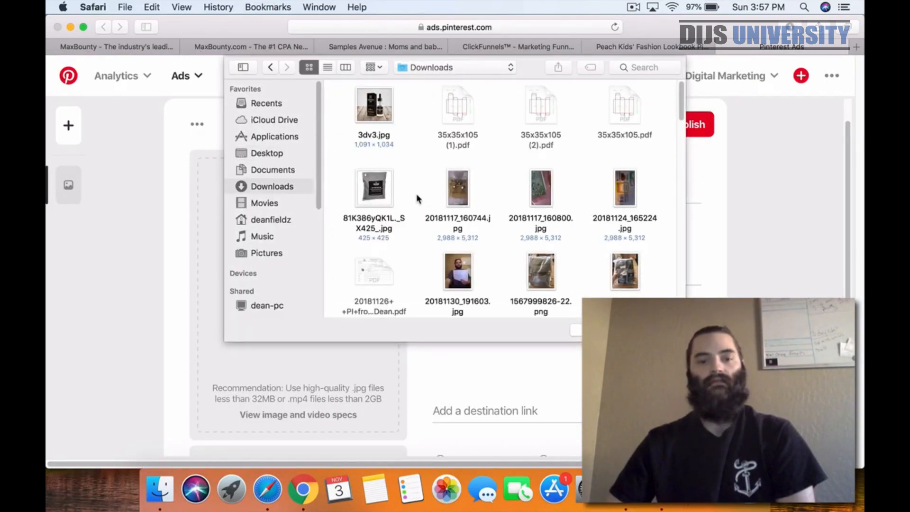
pyautogui.scroll(-15, 419, 204)
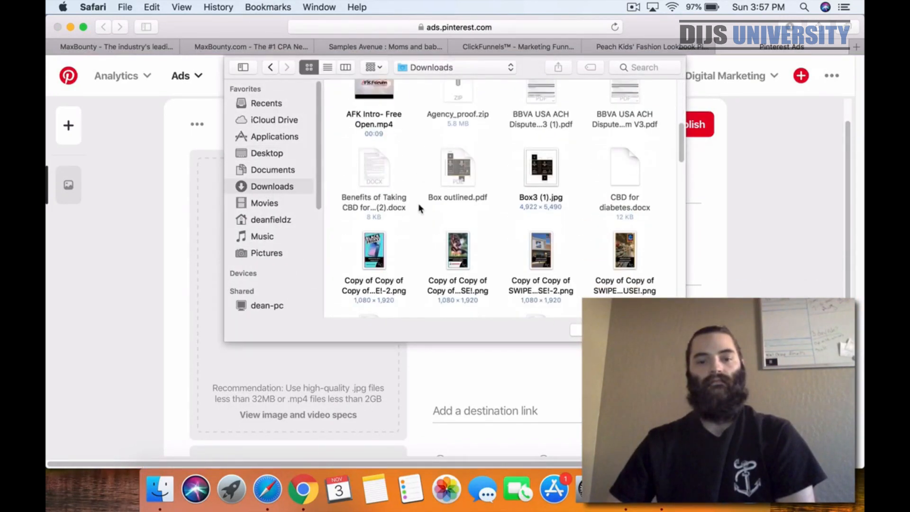
pyautogui.scroll(-15, 419, 208)
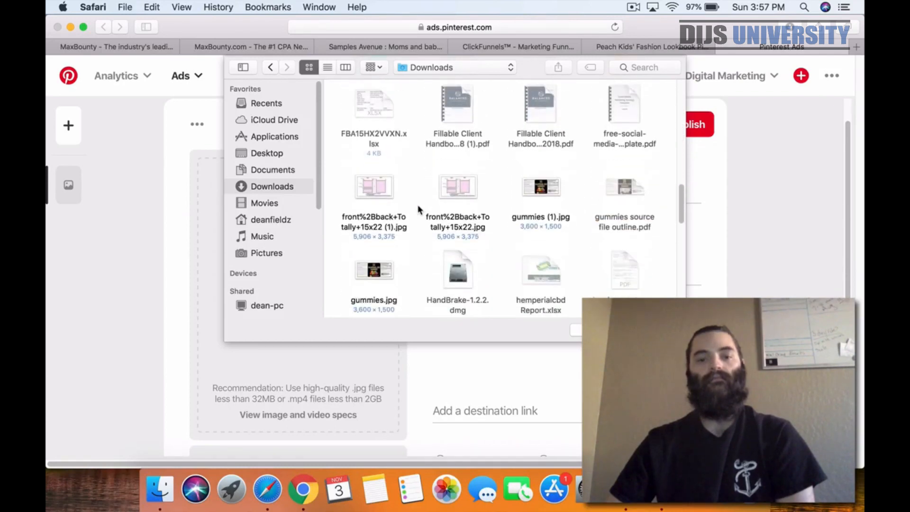
pyautogui.scroll(-10, 419, 209)
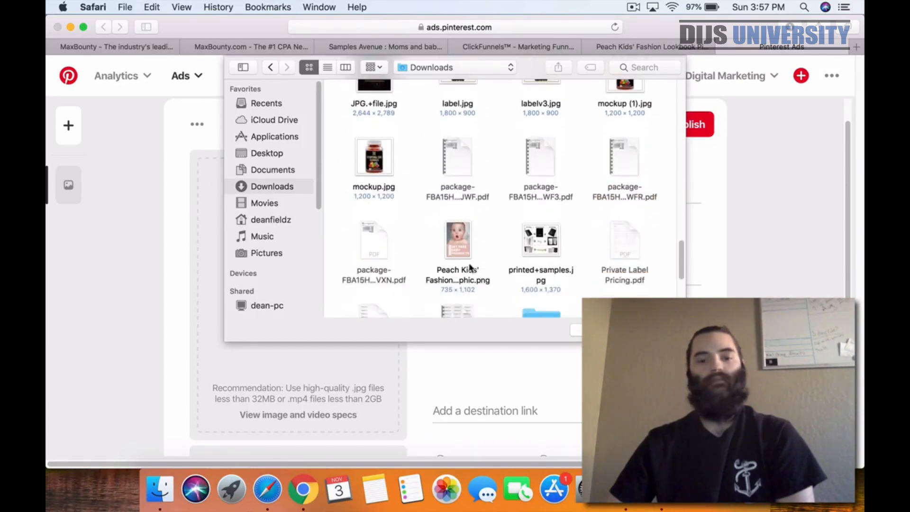
pyautogui.click(467, 255)
pyautogui.click(652, 330)
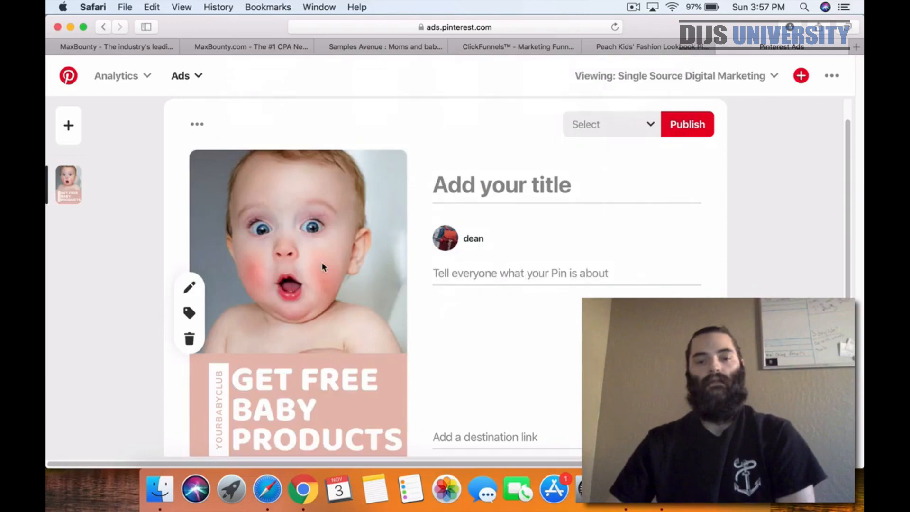
# Step: Give the pin the title "Get A Welcome Pack Of Baby Supplies Today!"
pyautogui.click(491, 186)
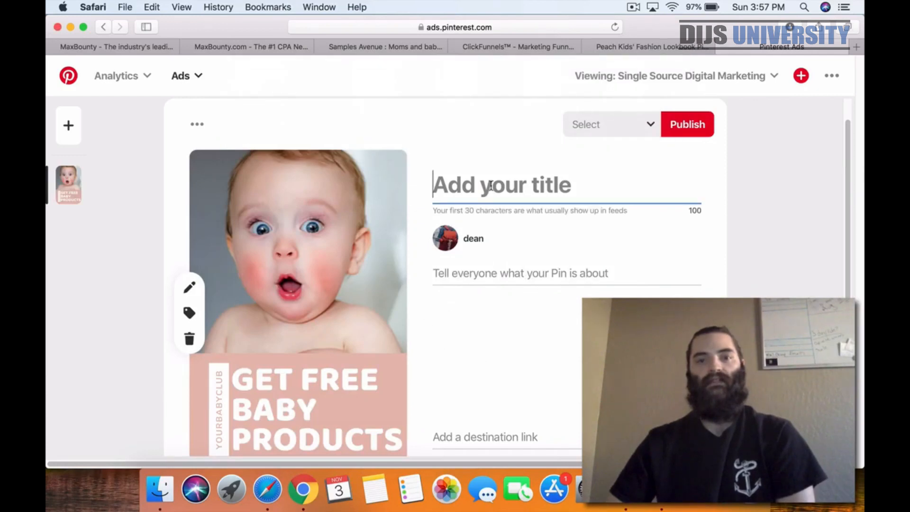
pyautogui.write('Get ')
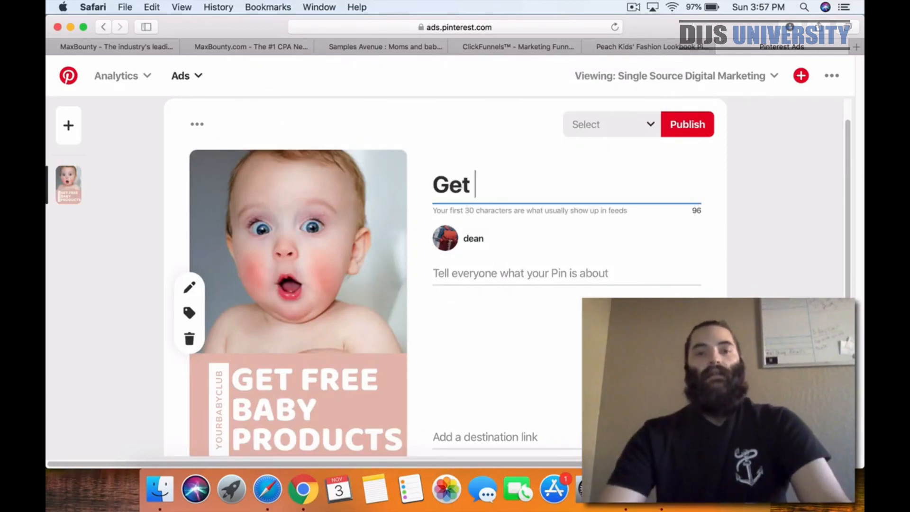
pyautogui.write('A Wel')
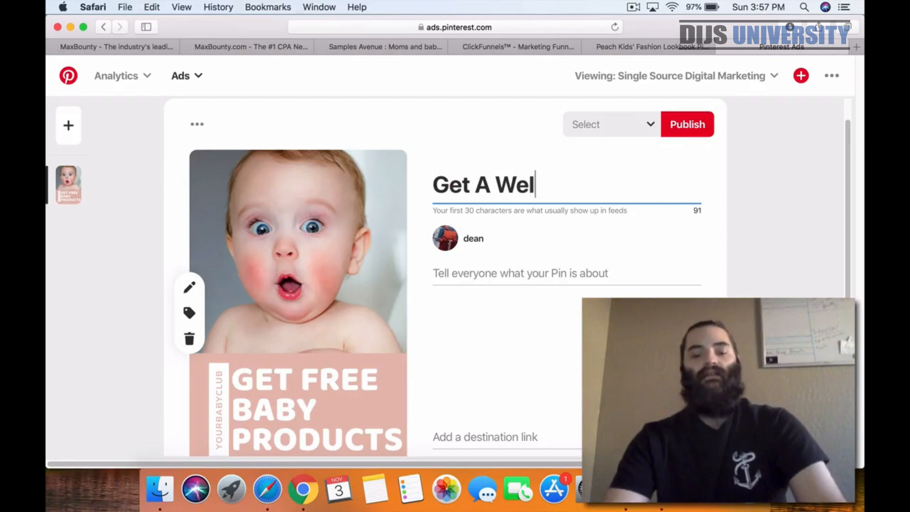
pyautogui.write('come Pack ')
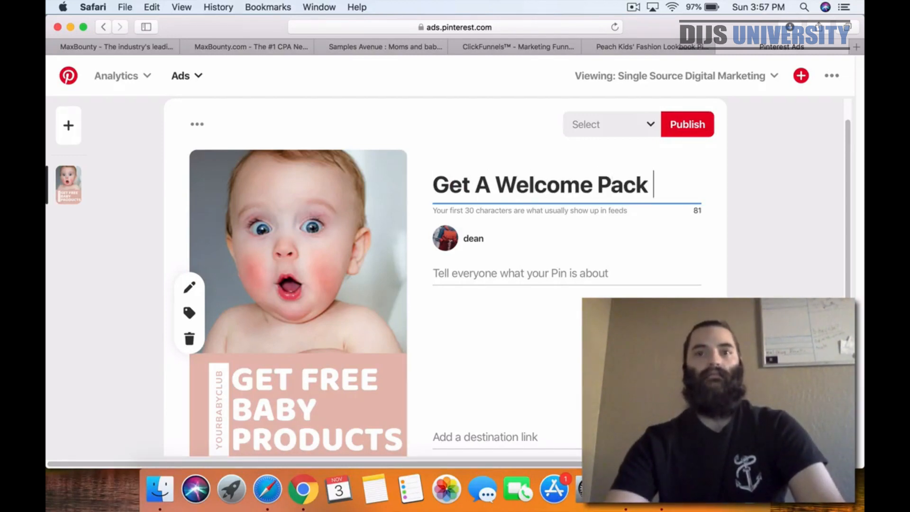
pyautogui.write('Of Baby ')
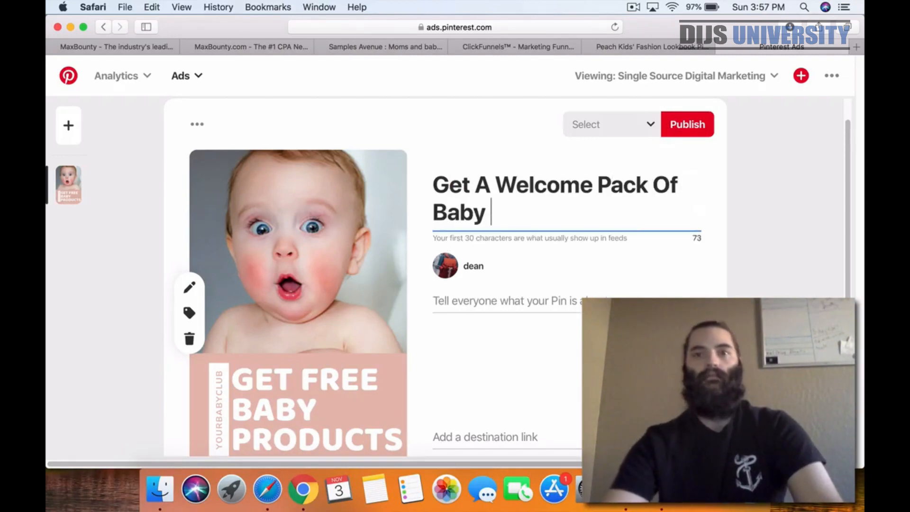
pyautogui.write('Supplies Today!')
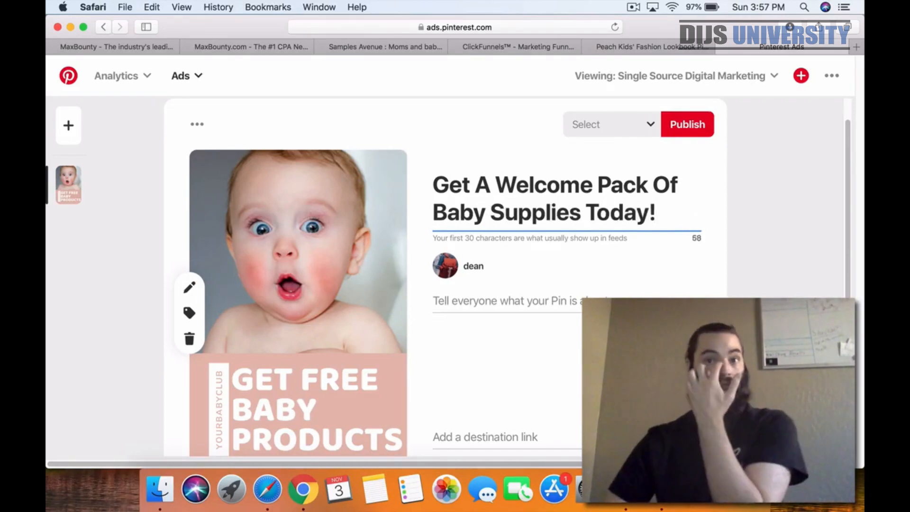
# Step: Enter "Get a FREE Welcome Pack of Baby Supplies" as the pin's description
pyautogui.click(471, 303)
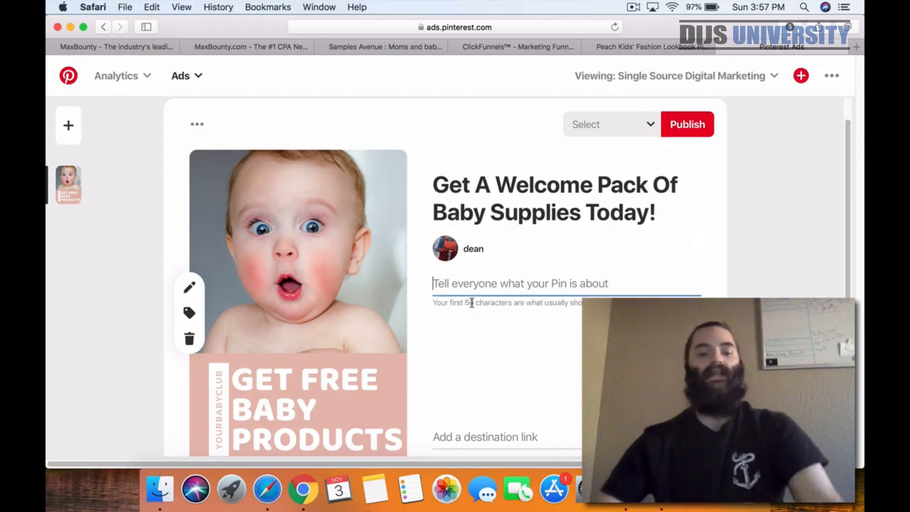
pyautogui.write('Get a F')
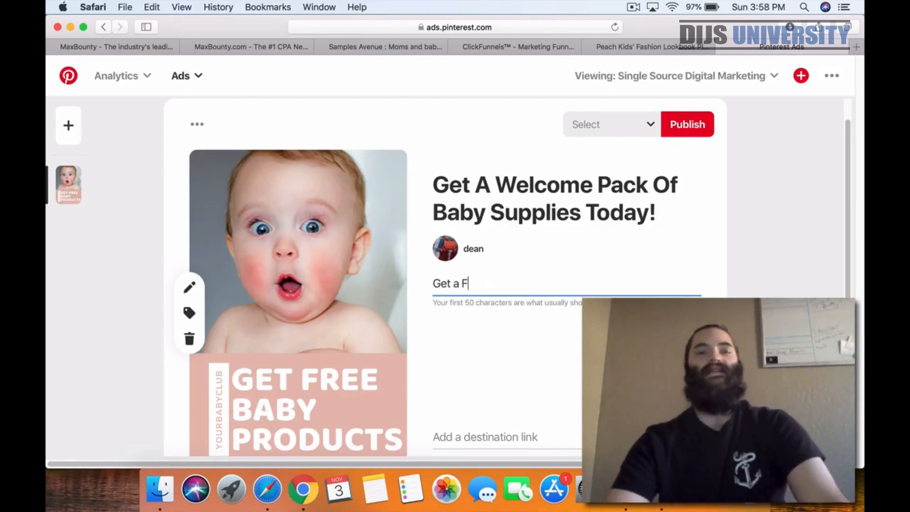
pyautogui.write('REE')
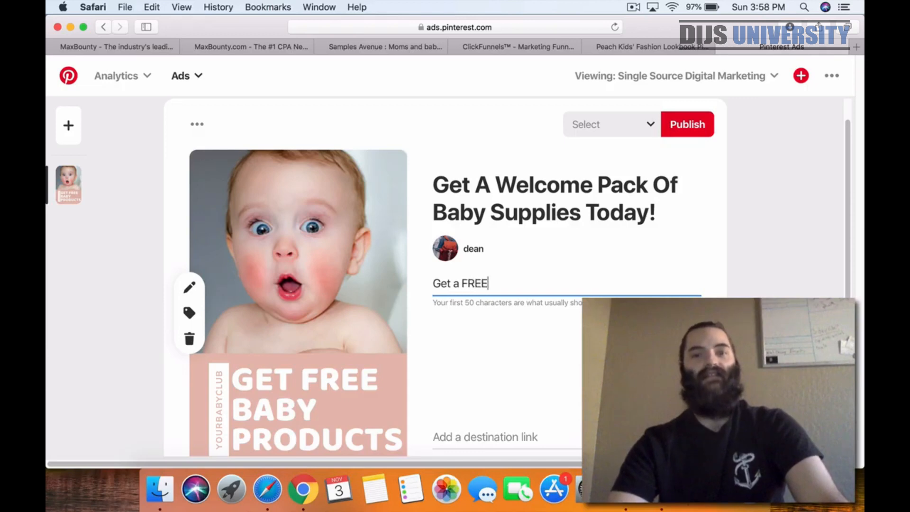
pyautogui.write(' Welcome Pack')
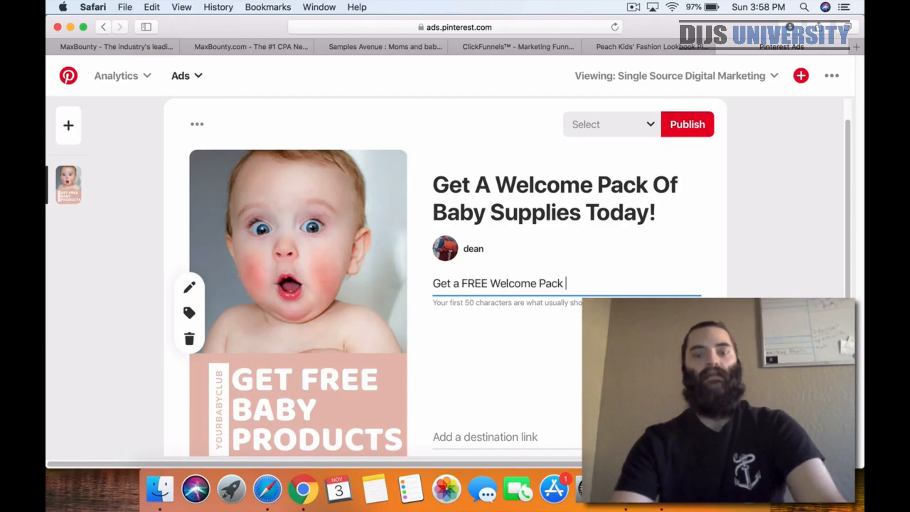
pyautogui.write(' of Baby Su')
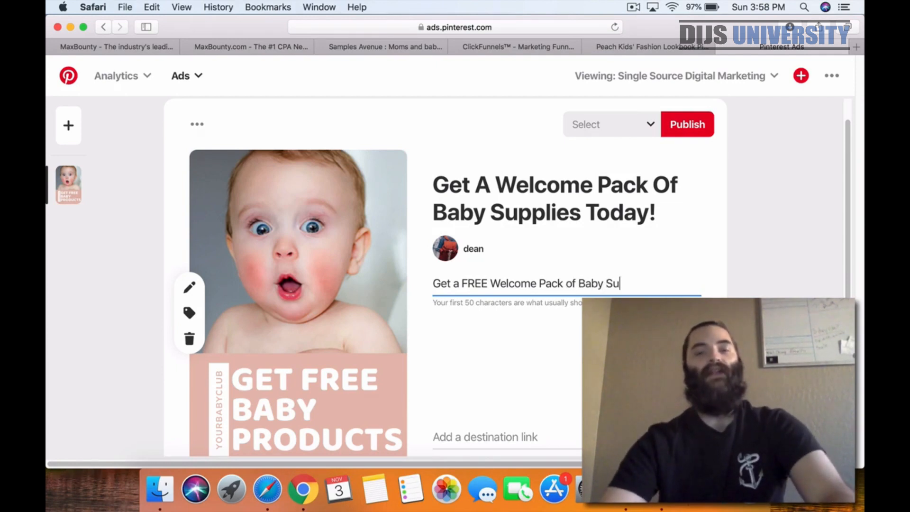
pyautogui.write('pplies')
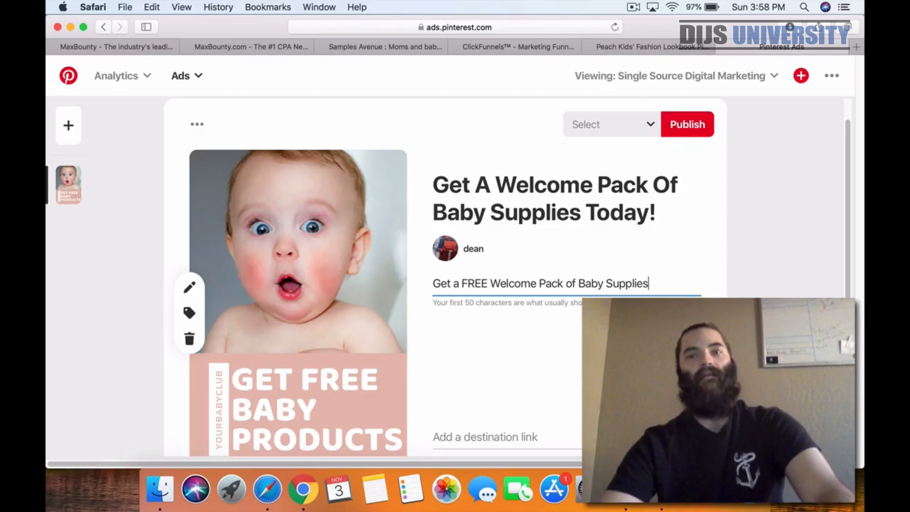
# Step: End the description's first sentence with "Today!" and add the line "A FREE welcome pack from Your Baby Club for extraordinary journey ahead!"
pyautogui.write(' Today')
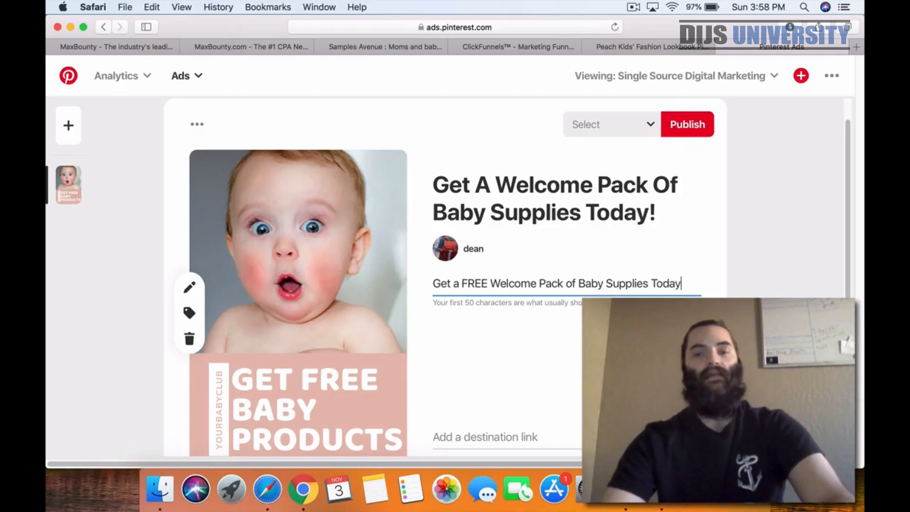
pyautogui.write('!')
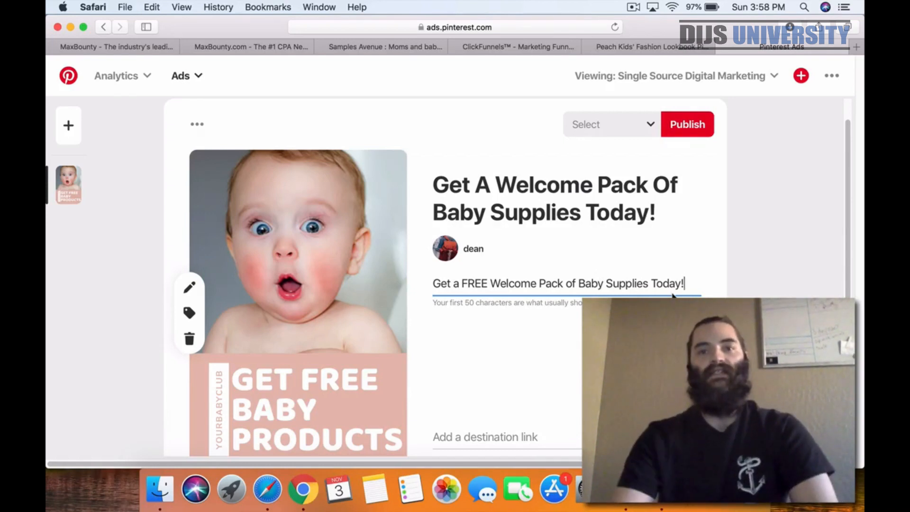
pyautogui.press('Return')
pyautogui.write('A FREE w')
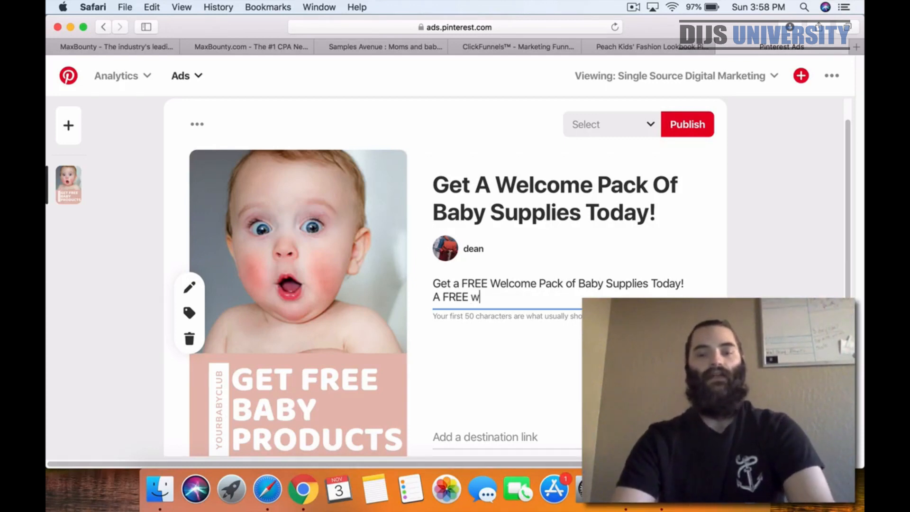
pyautogui.write('elcome pack')
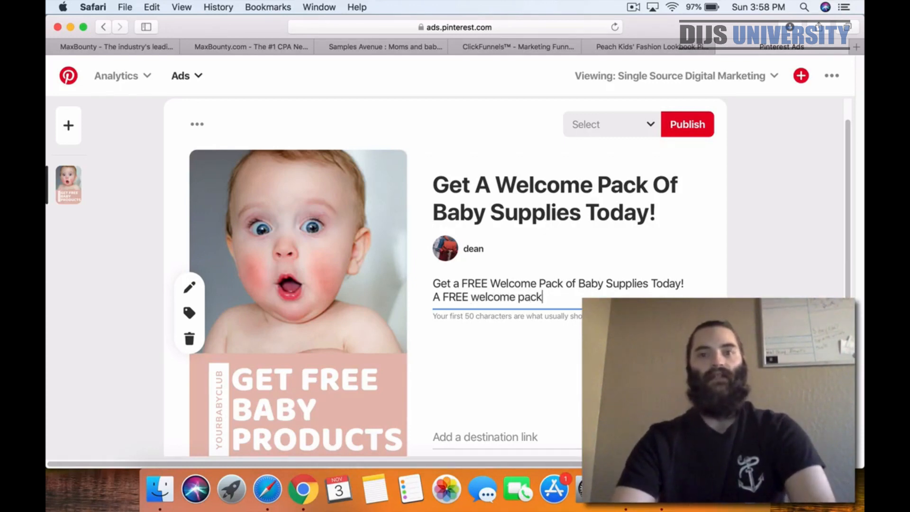
pyautogui.write(' from')
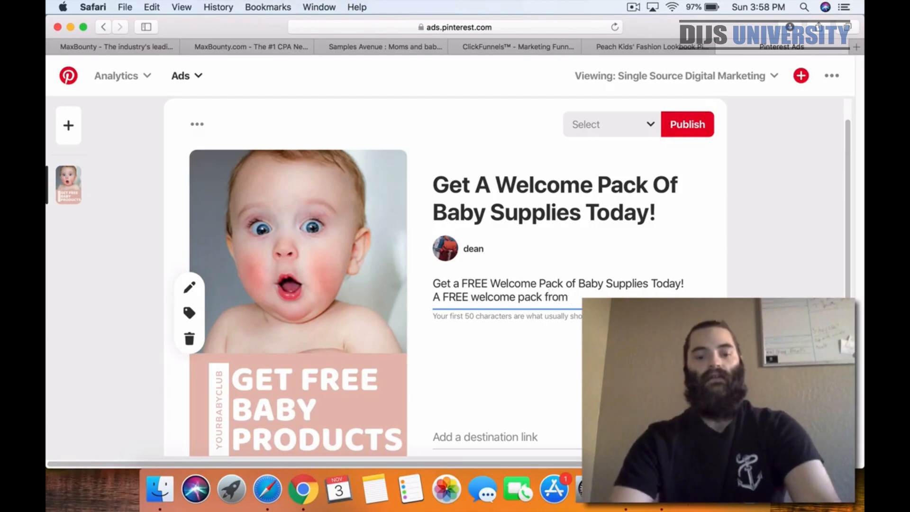
pyautogui.write(' Your Baby')
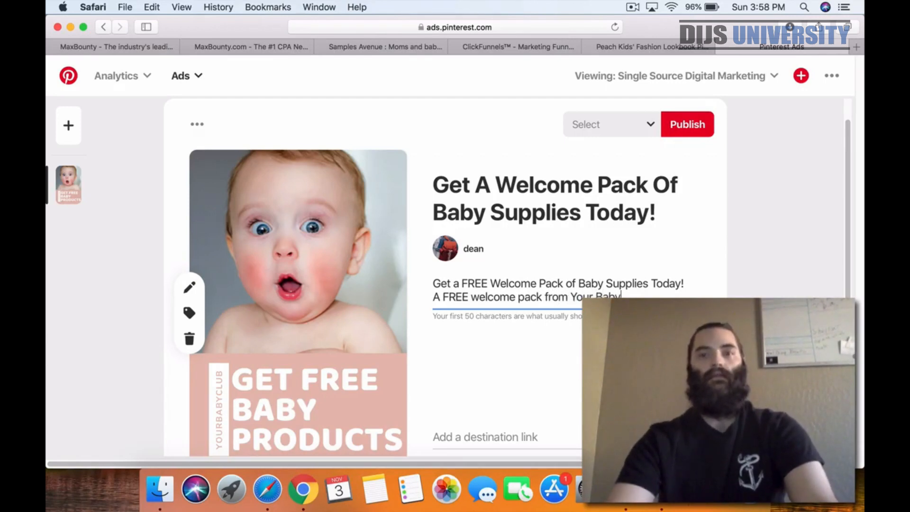
pyautogui.write(' Club')
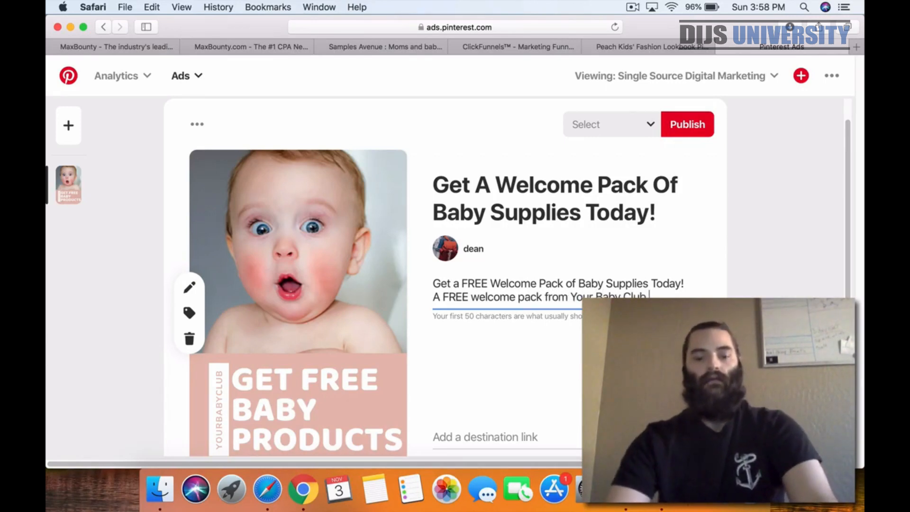
pyautogui.write(' for e')
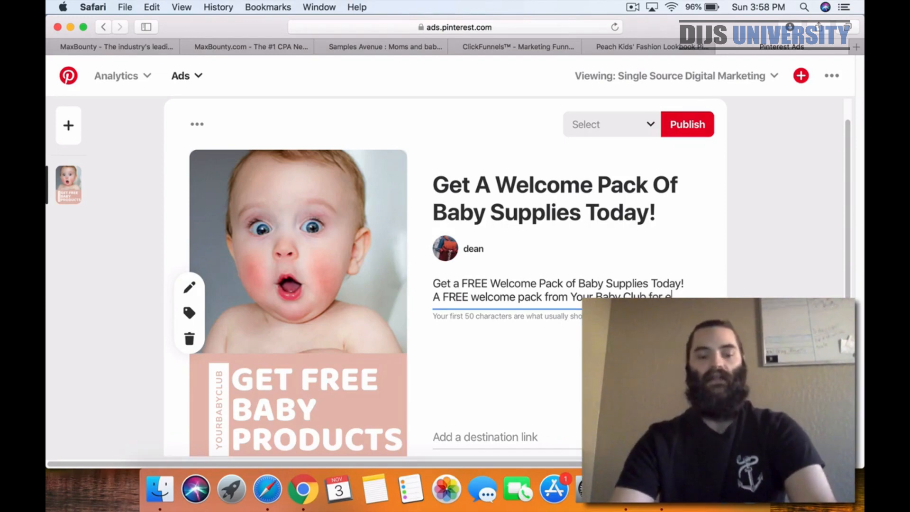
pyautogui.write('xtracrd')
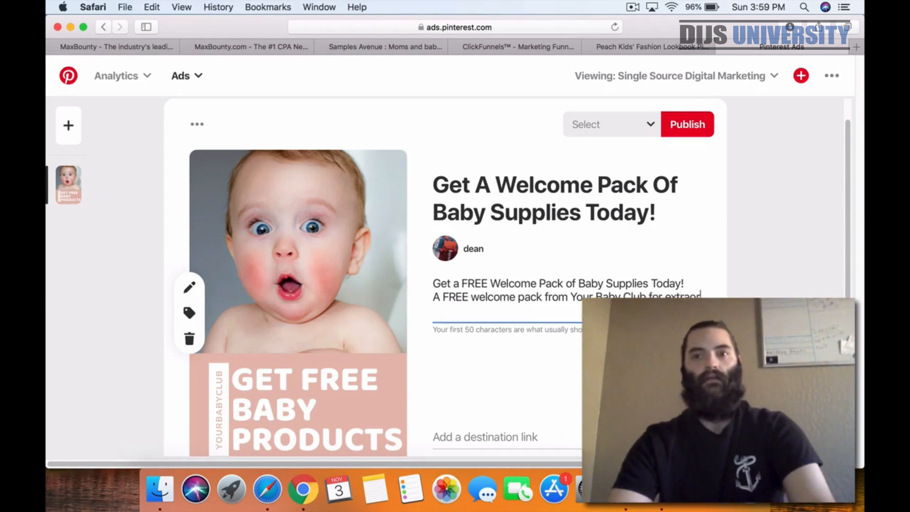
pyautogui.write('inary')
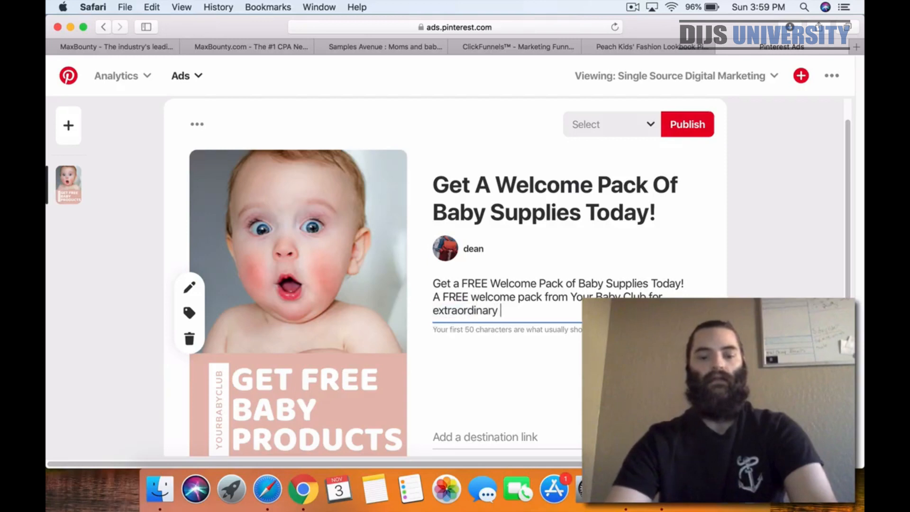
pyautogui.write(' journey ahead! G')
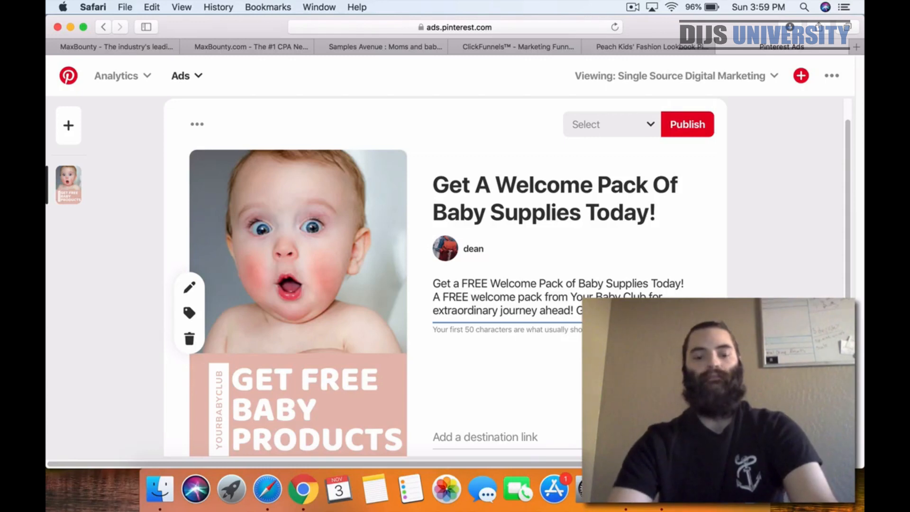
# Step: Complete the pin's description with the sentence "Get FREE baby supplies & offers from top baby brands!"
pyautogui.press('Return')
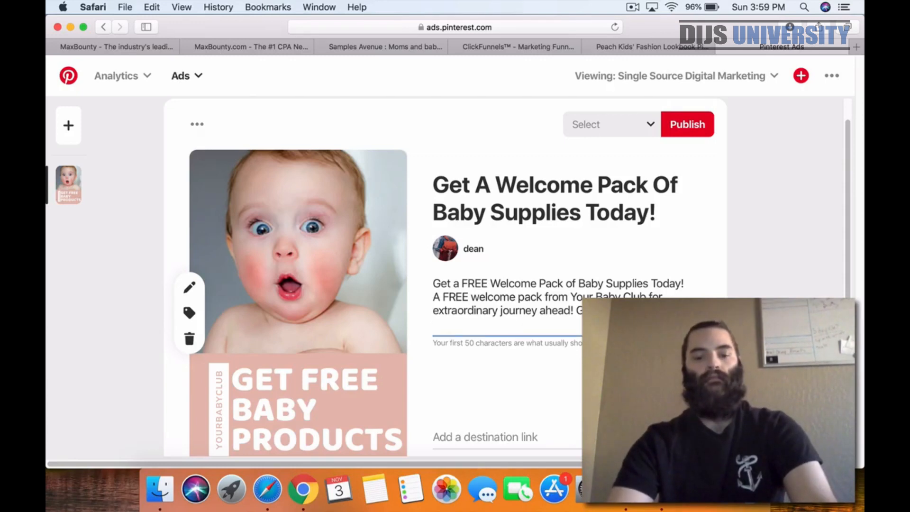
pyautogui.write('&')
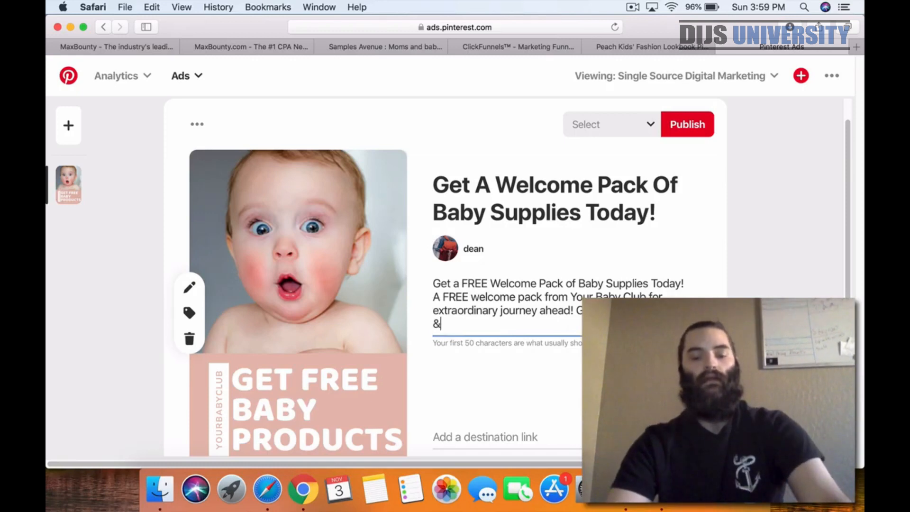
pyautogui.write(' offers from t')
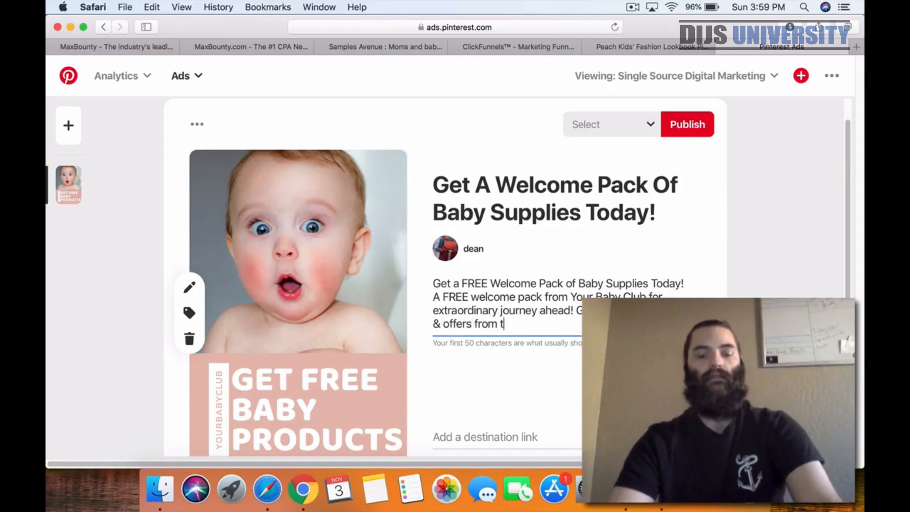
pyautogui.write('op baby brands!')
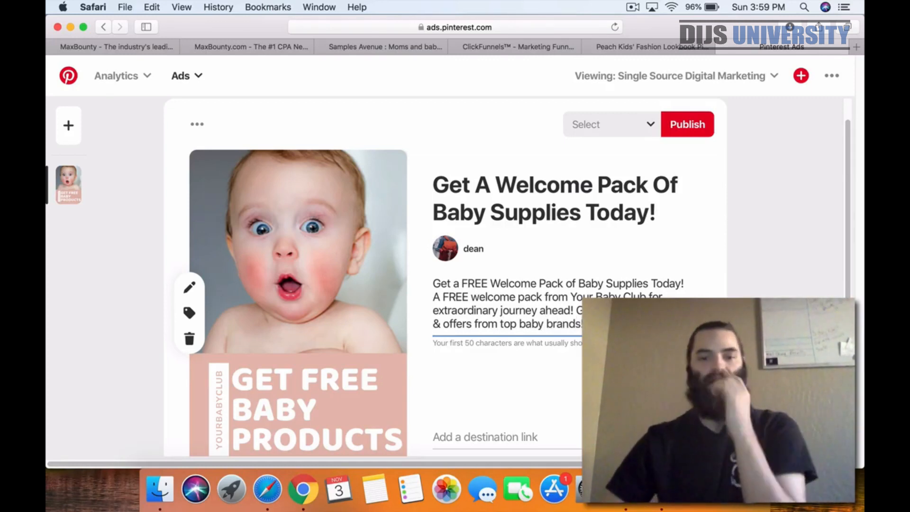
# Step: Review the wording of the finished pin description, including the free baby supplies and top baby brands phrases
pyautogui.scroll(-1, 515, 297)
pyautogui.click(580, 347)
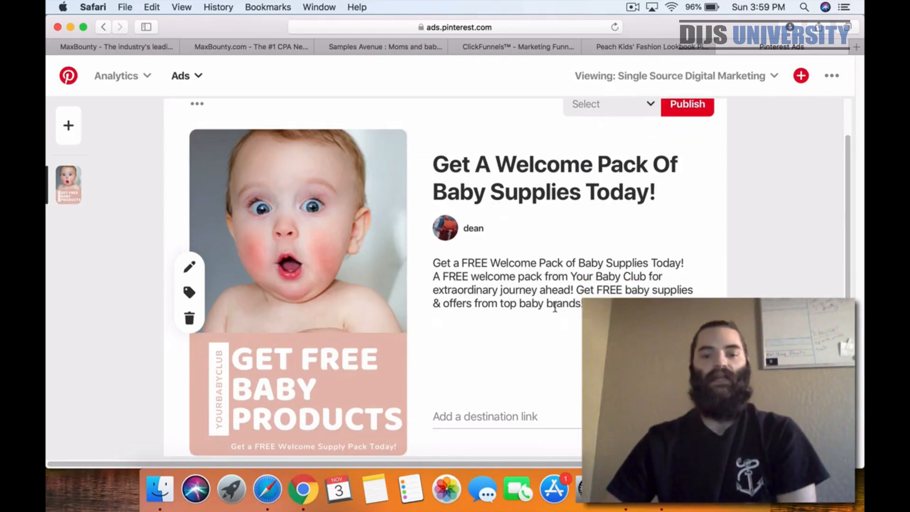
pyautogui.click(508, 274)
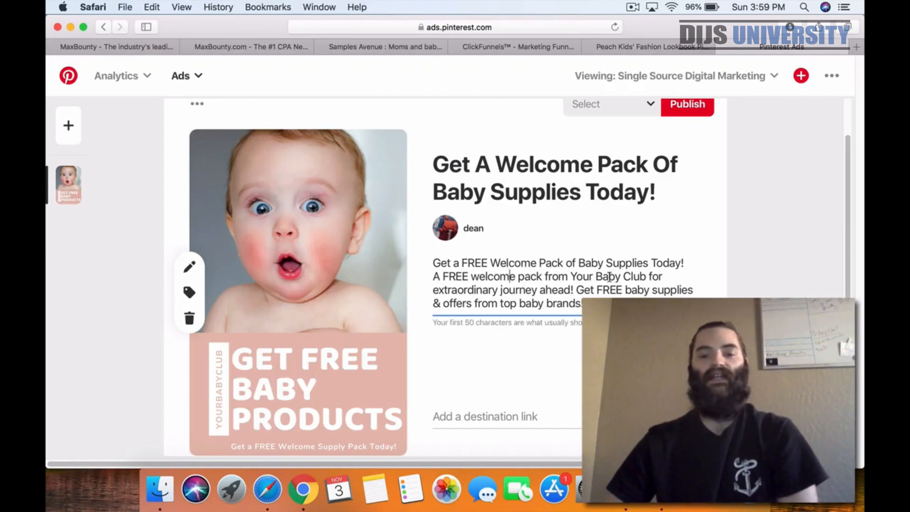
pyautogui.moveTo(571, 262); pyautogui.dragTo(696, 287)
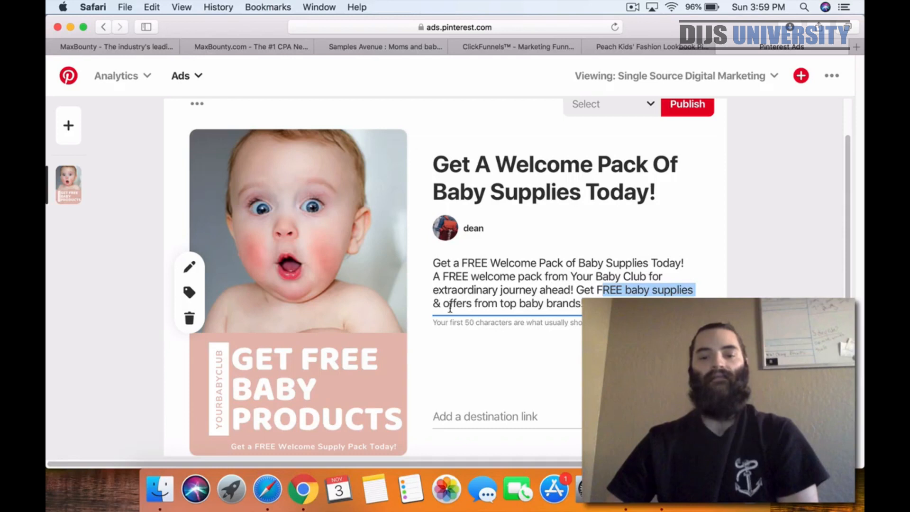
pyautogui.moveTo(505, 304); pyautogui.dragTo(579, 298)
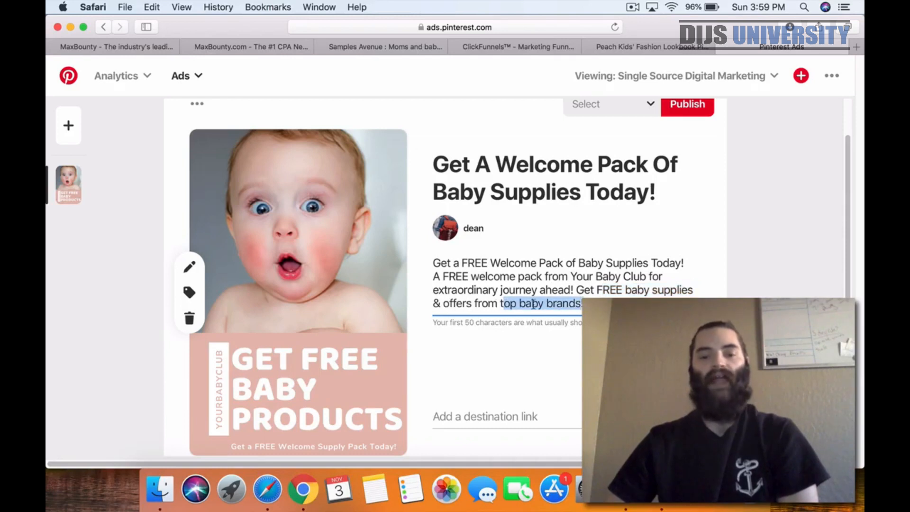
pyautogui.click(561, 280)
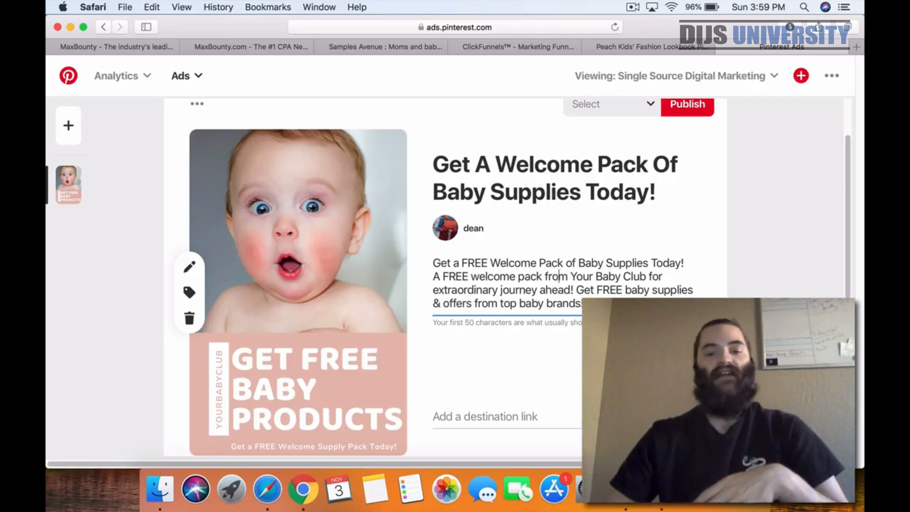
pyautogui.click(434, 324)
pyautogui.click(513, 301)
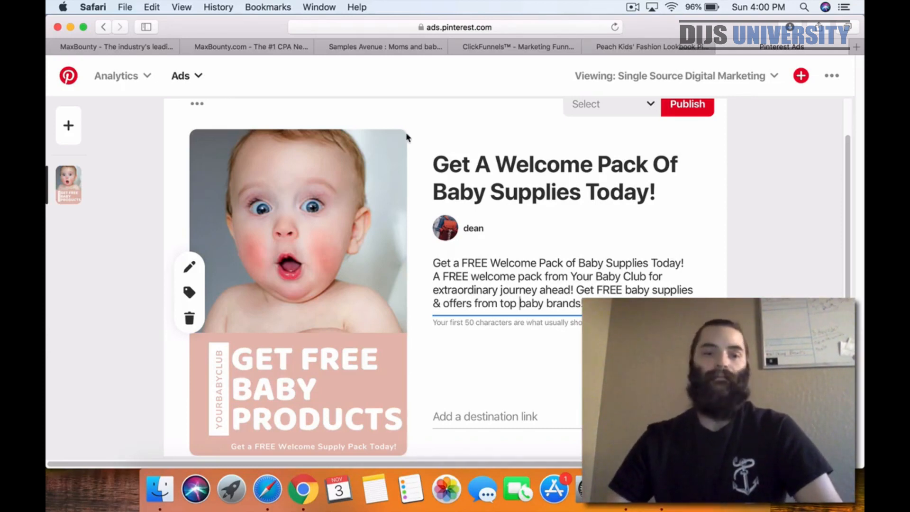
# Step: Copy the INSTAGRAM Template page URL from ClickFunnels and paste it as the pin's destination link in Pinterest Ads
pyautogui.scroll(-3, 534, 393)
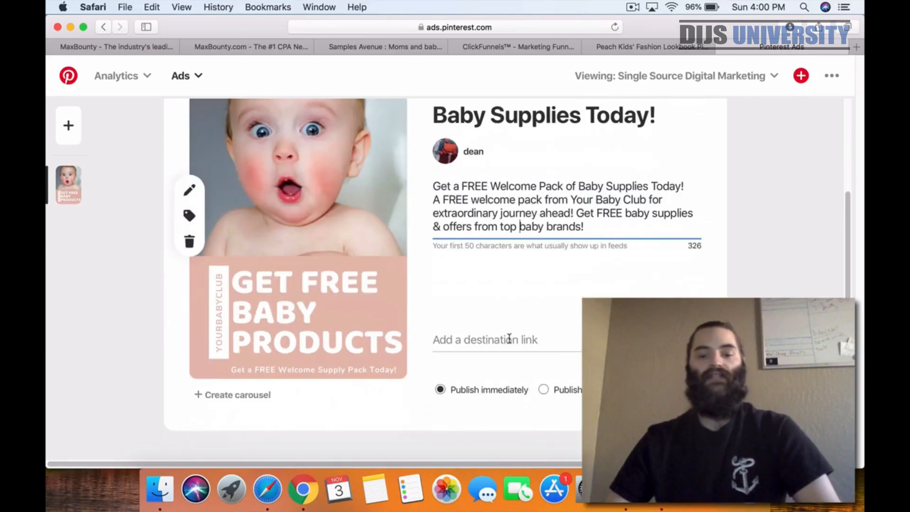
pyautogui.click(471, 342)
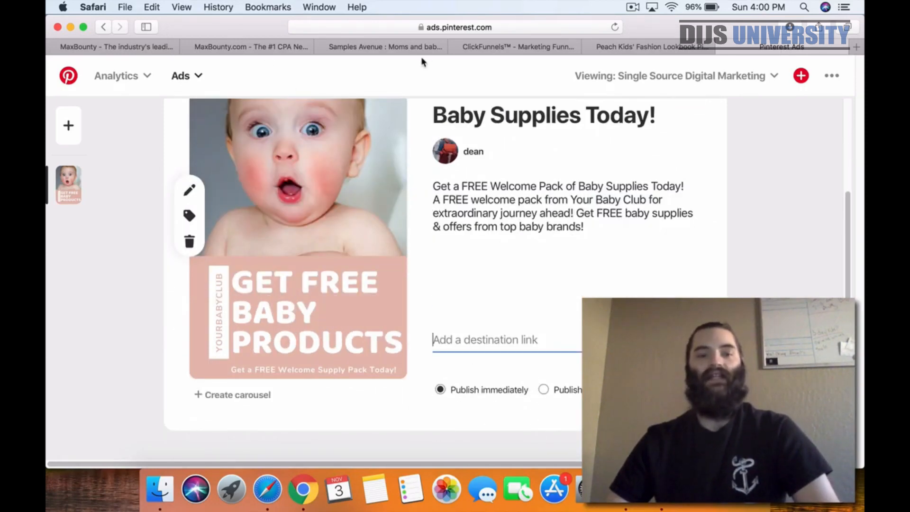
pyautogui.click(626, 47)
pyautogui.click(469, 46)
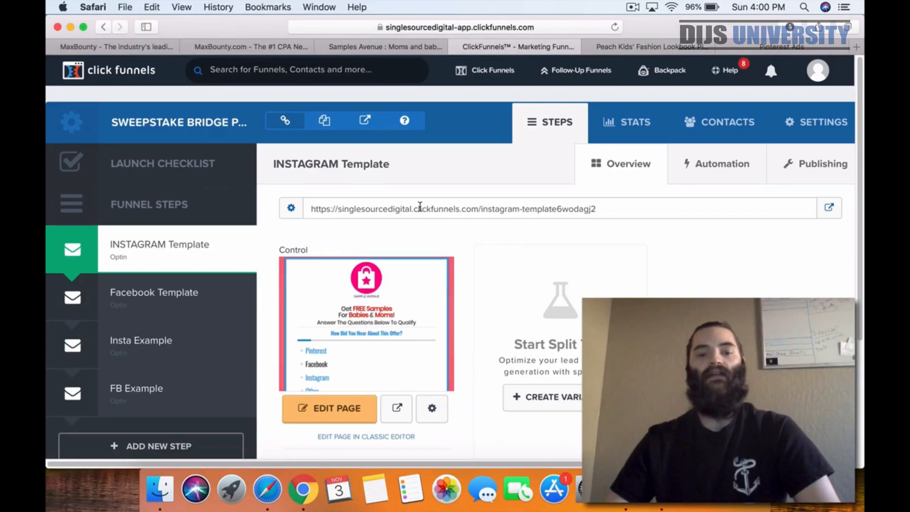
pyautogui.tripleClick(420, 207)
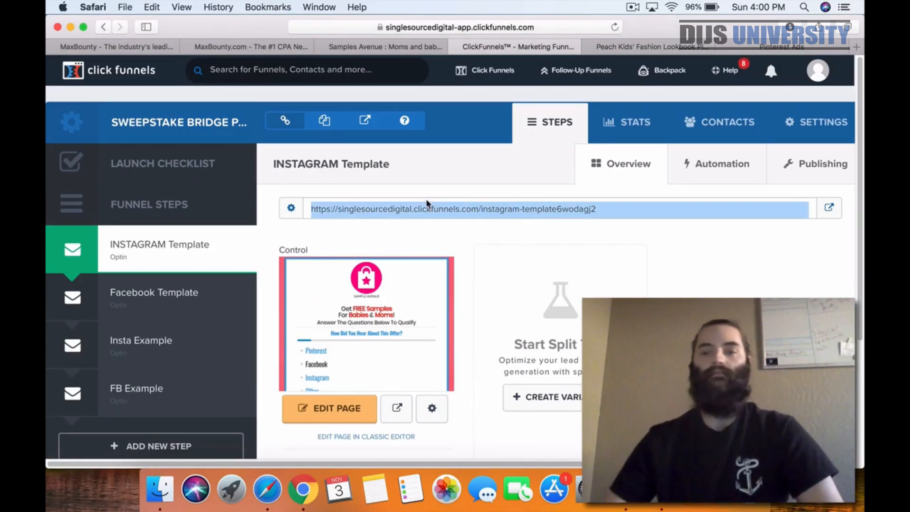
pyautogui.click(801, 46)
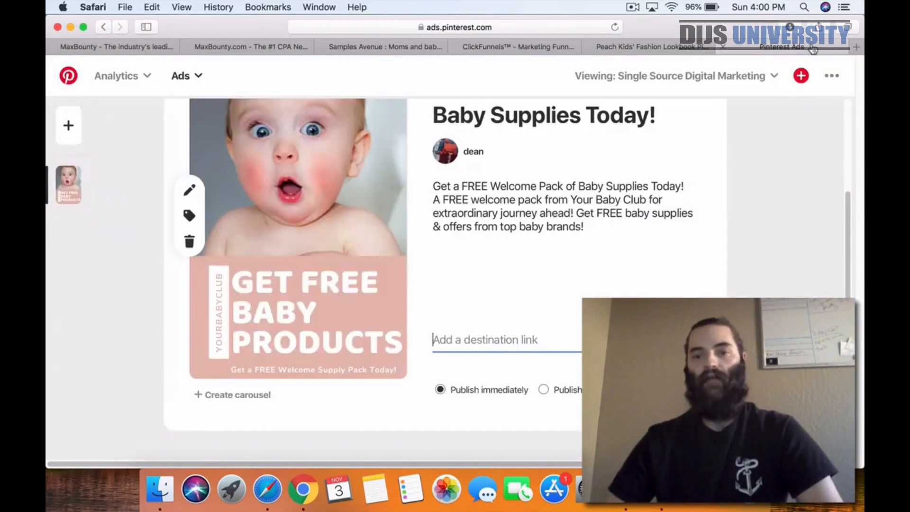
pyautogui.click(505, 354)
pyautogui.press('cmd+v')
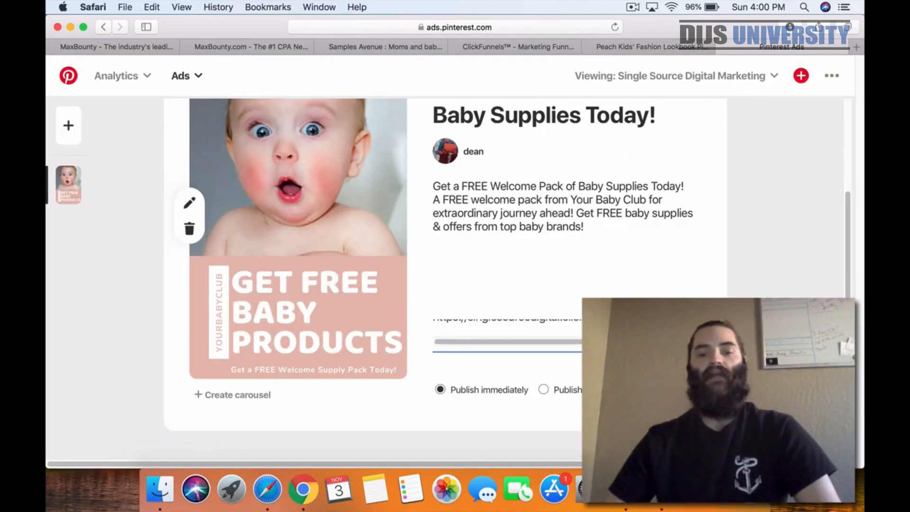
pyautogui.press('Tab')
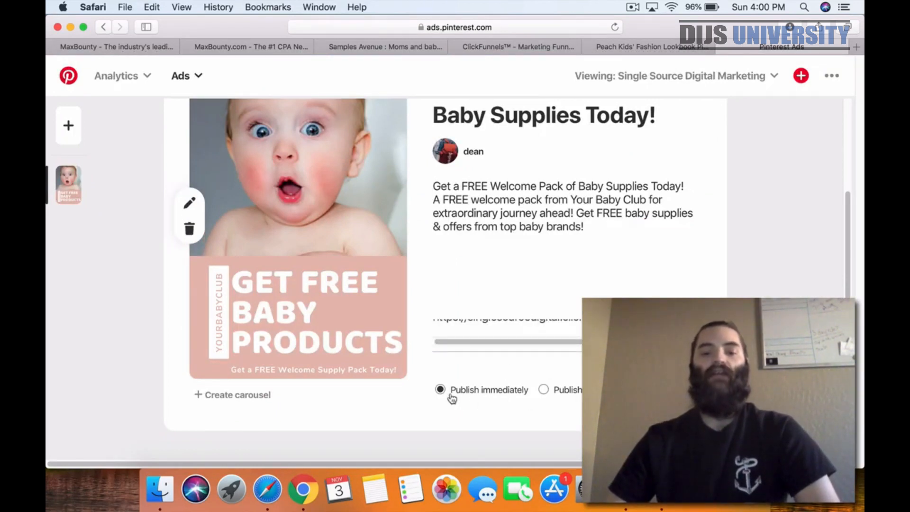
# Step: Schedule the pin to publish on 11/04/2019 at 12:00 AM instead of immediately
pyautogui.click(564, 390)
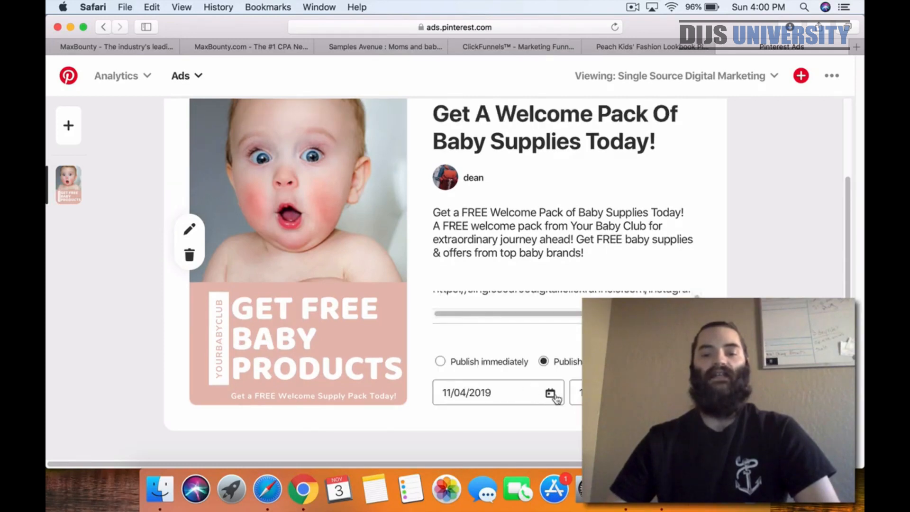
pyautogui.click(630, 393)
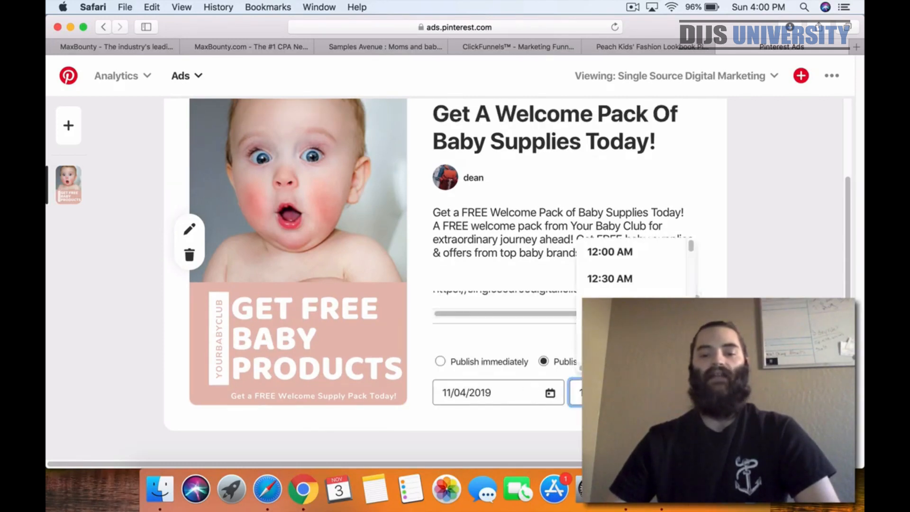
pyautogui.click(626, 259)
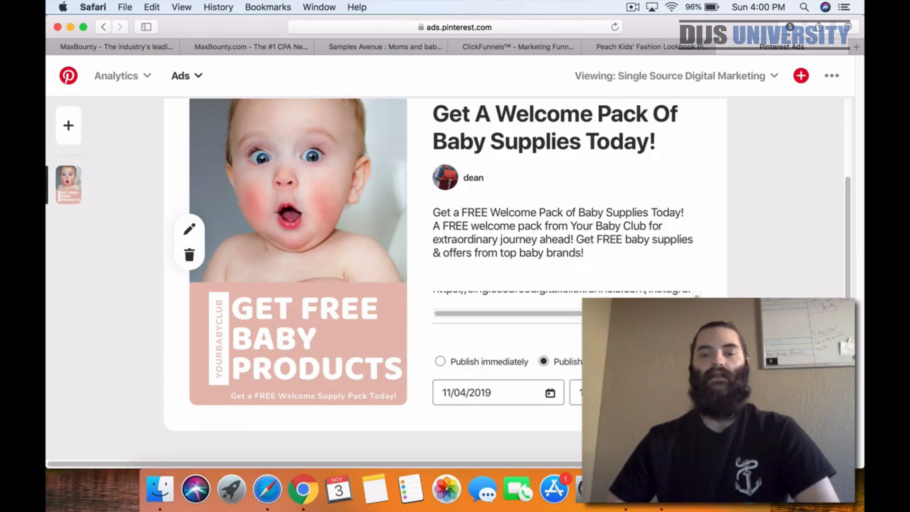
# Step: Publish the pin to the "Baby Supplies!" board
pyautogui.scroll(3, 687, 151)
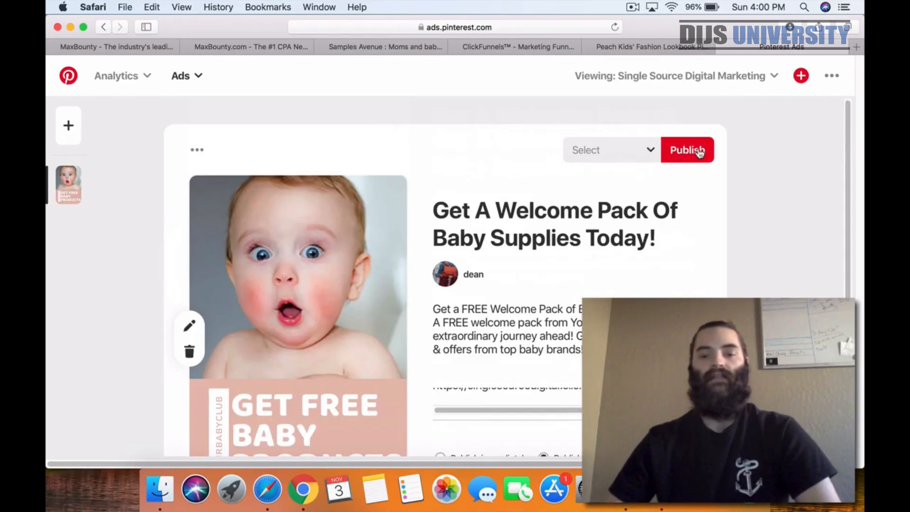
pyautogui.click(594, 155)
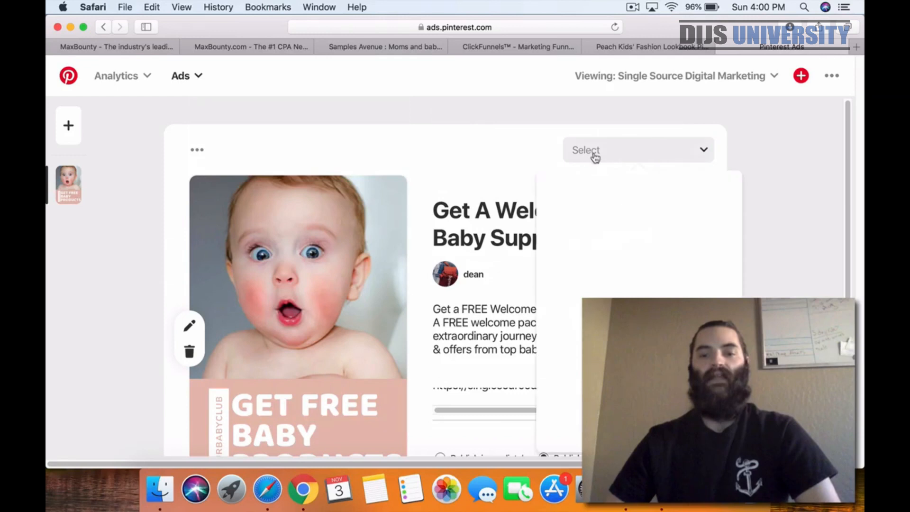
pyautogui.moveTo(562, 246)
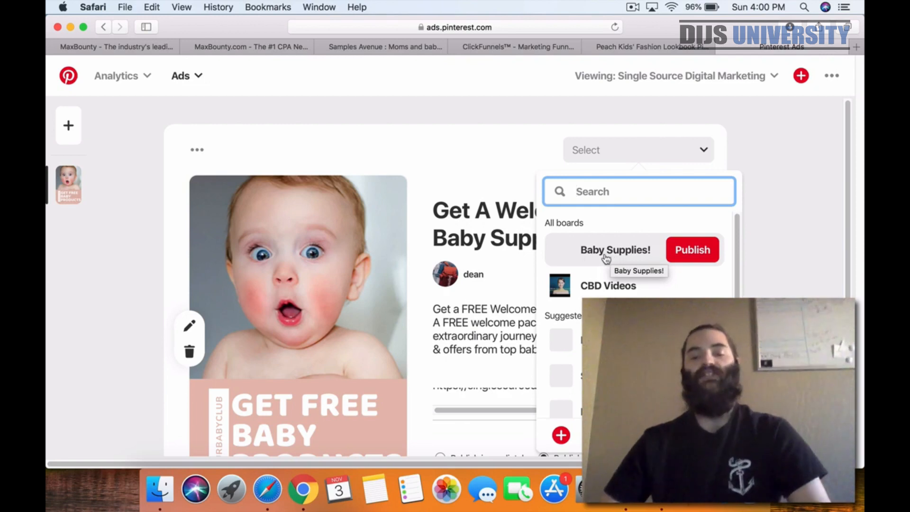
pyautogui.click(679, 256)
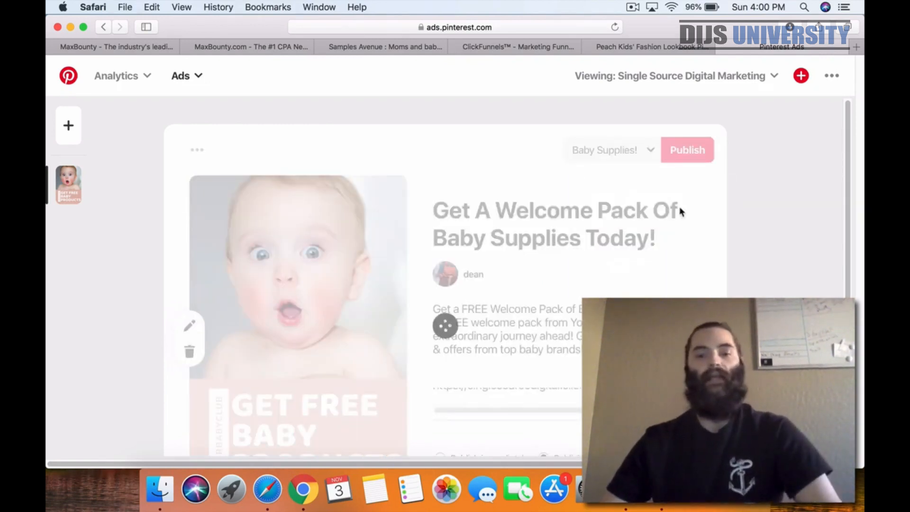
# Step: Examine the published baby products pin on Pinterest, including its image, title, description and destination link
pyautogui.scroll(-3, 493, 308)
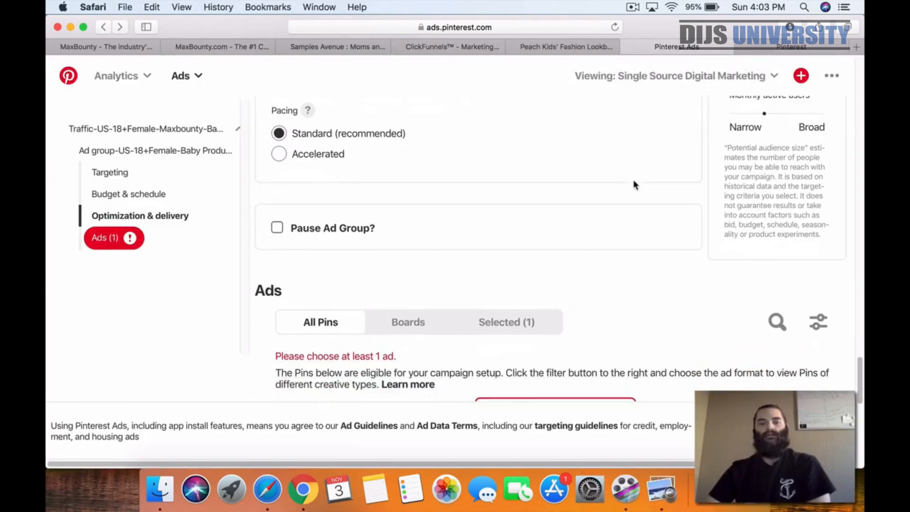
pyautogui.scroll(-8, 634, 184)
pyautogui.click(785, 51)
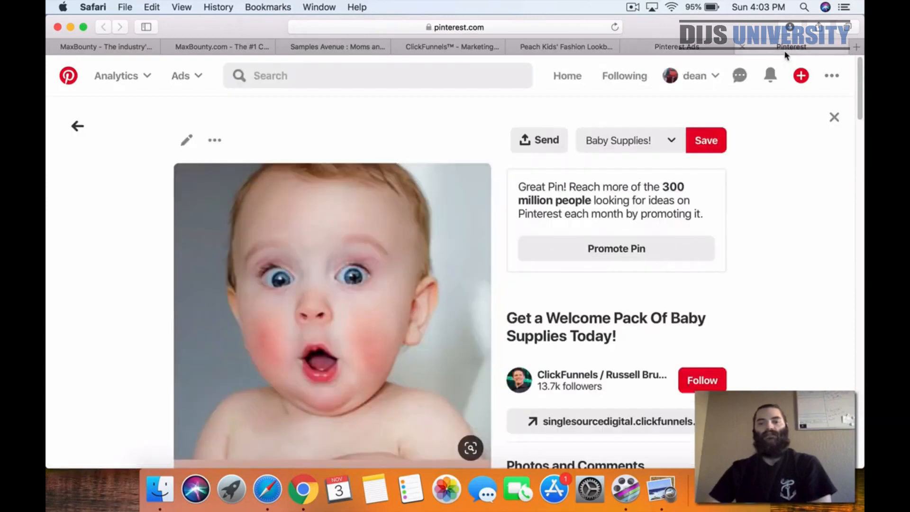
pyautogui.scroll(-1, 66, 249)
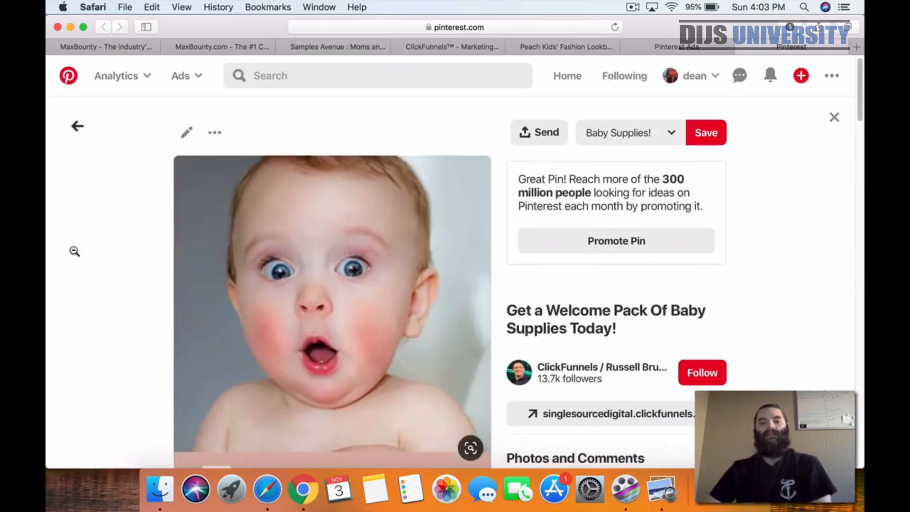
pyautogui.scroll(-10, 75, 251)
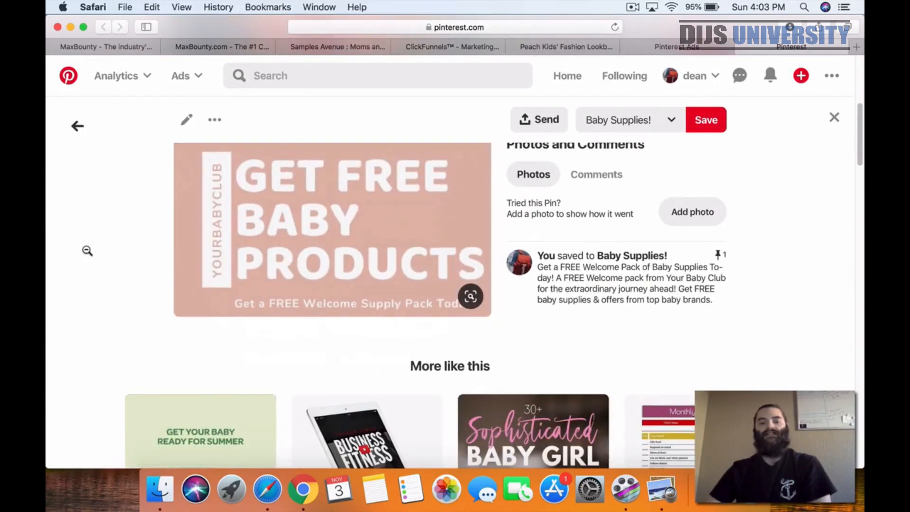
pyautogui.scroll(3, 87, 249)
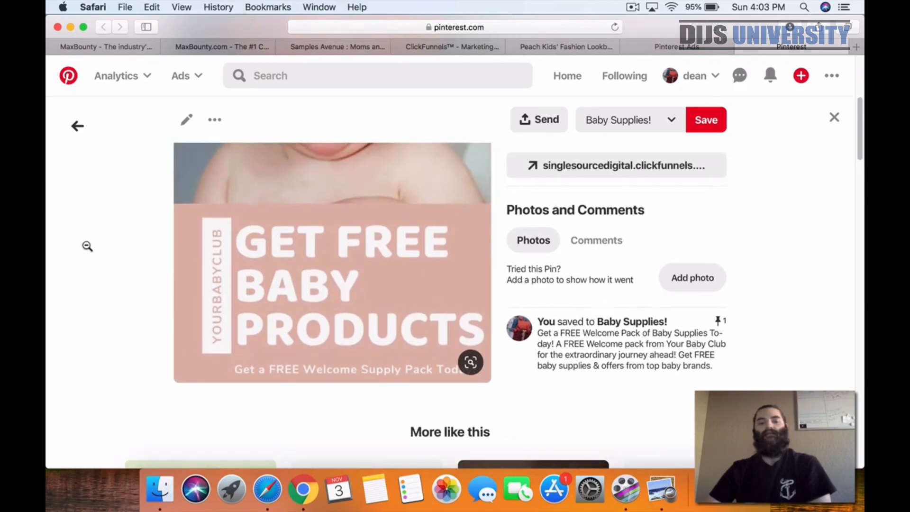
pyautogui.scroll(1, 88, 246)
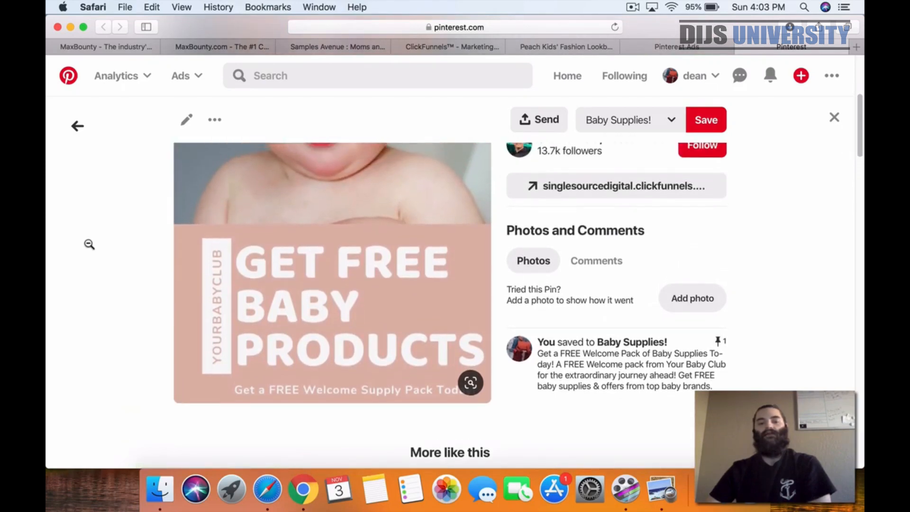
pyautogui.scroll(10, 89, 244)
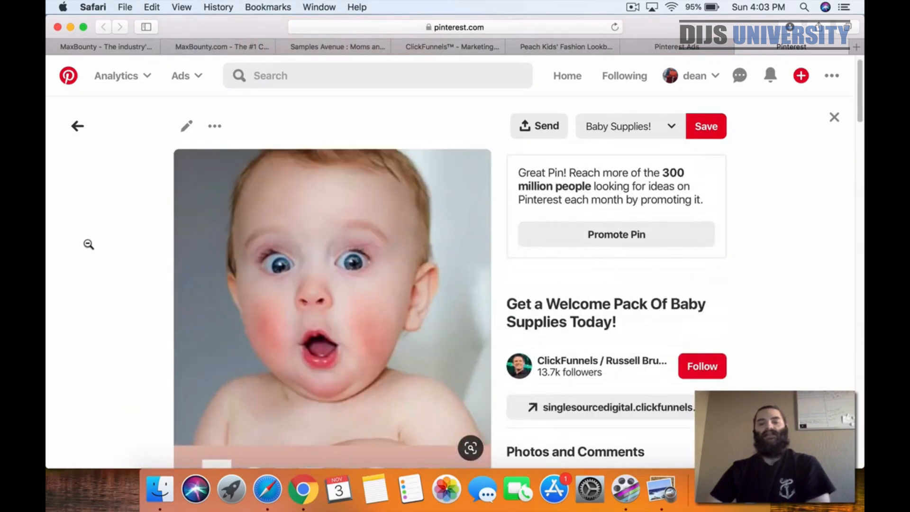
pyautogui.scroll(-7, 614, 333)
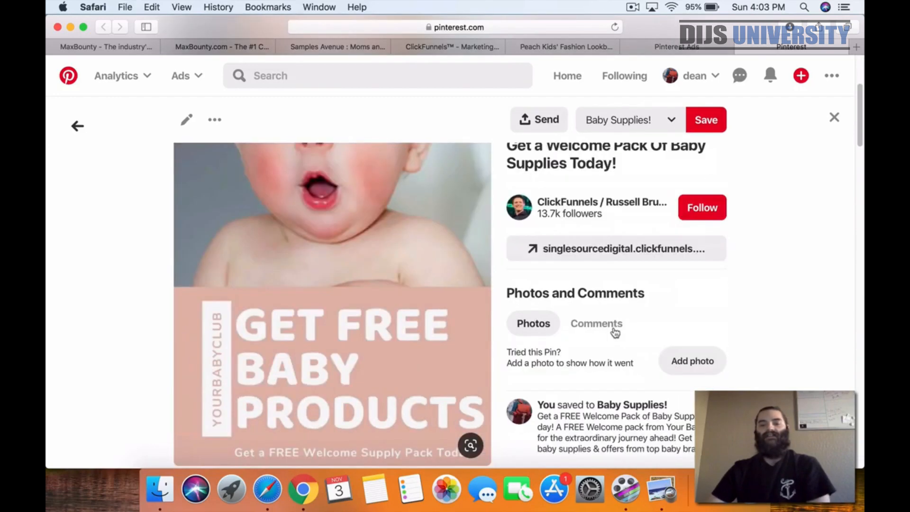
# Step: Test the pin's destination link by answering the bridge page survey with Pinterest and United States, and return to the pin
pyautogui.click(642, 255)
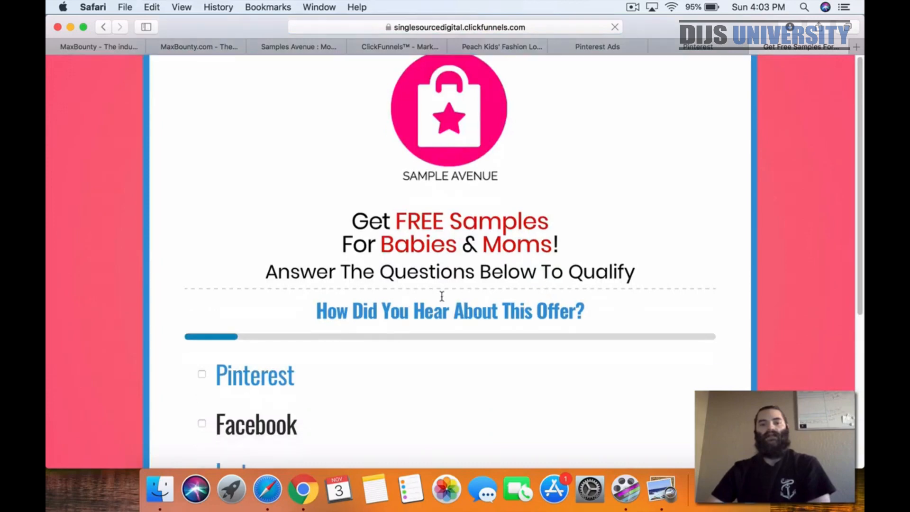
pyautogui.scroll(-5, 442, 296)
pyautogui.click(270, 205)
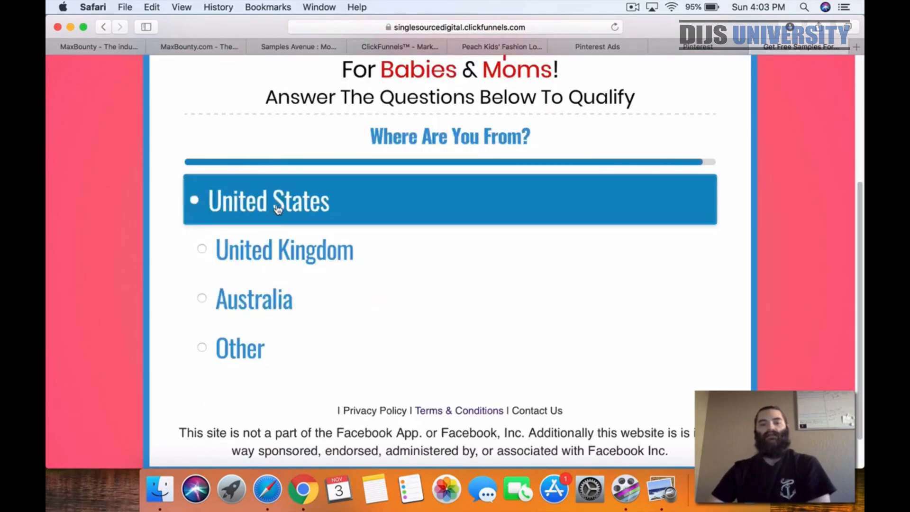
pyautogui.click(278, 209)
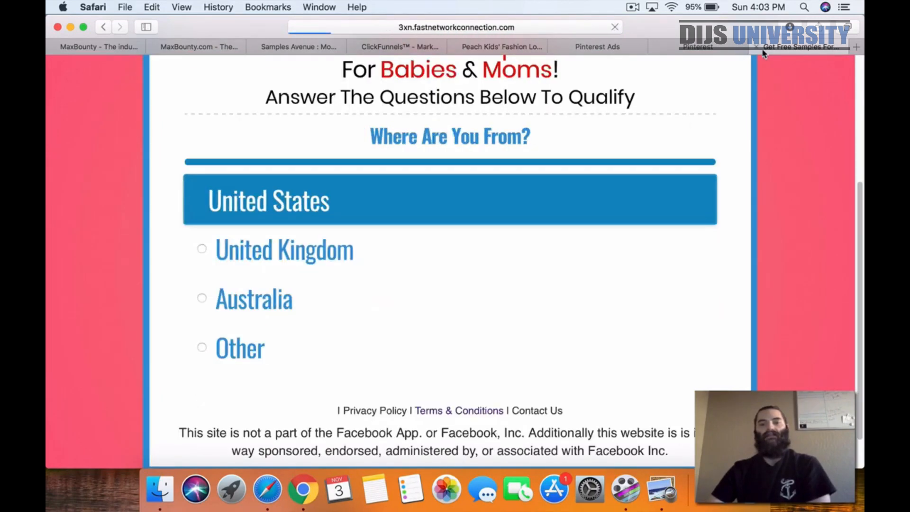
pyautogui.click(757, 47)
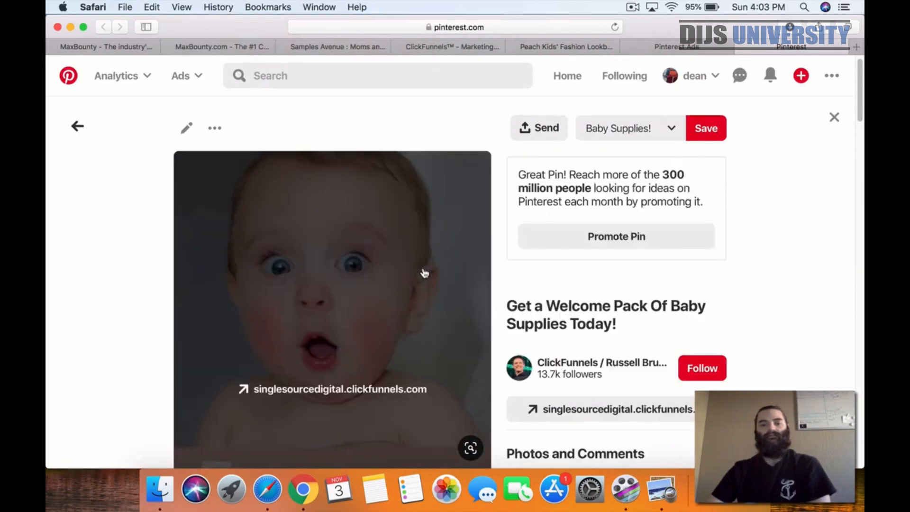
pyautogui.scroll(-15, 482, 276)
pyautogui.scroll(15, 566, 288)
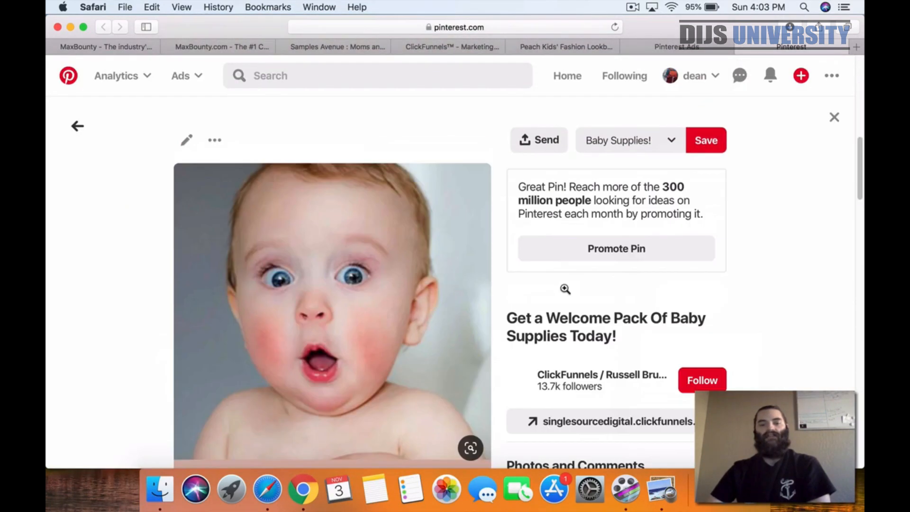
# Step: Build a tracking link for the Samples Avenue campaign in MaxBounty with Social traffic and the Raw link creative, and copy it
pyautogui.click(223, 49)
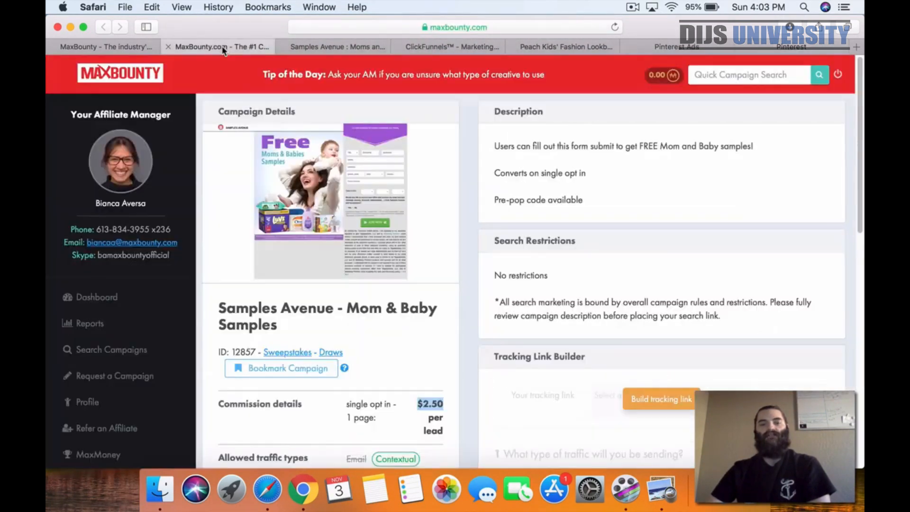
pyautogui.scroll(-4, 664, 311)
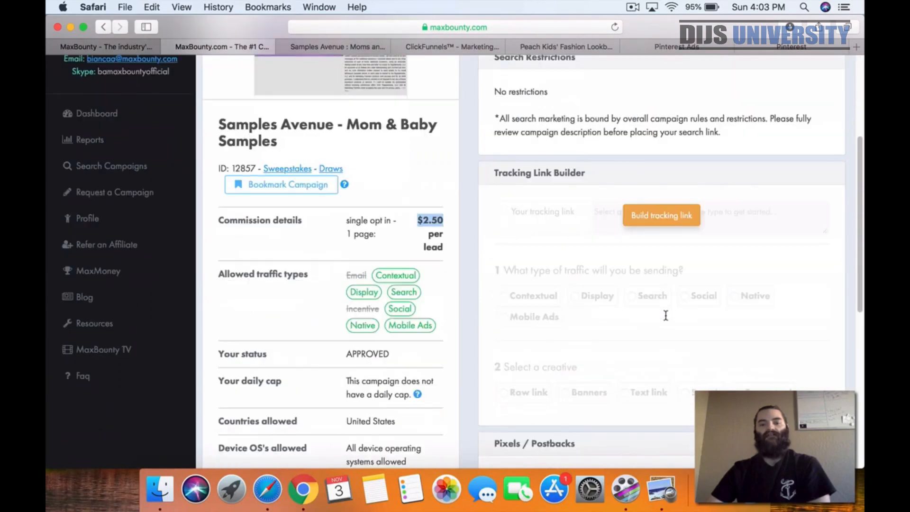
pyautogui.click(657, 222)
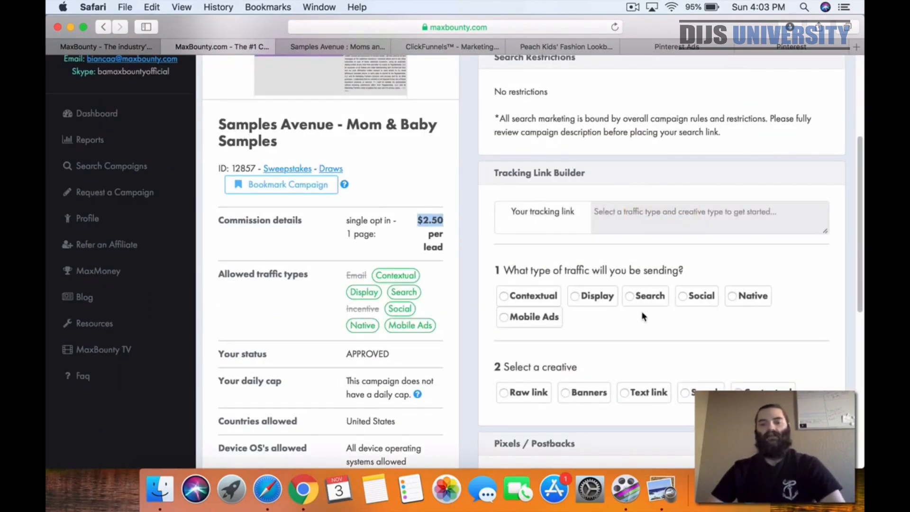
pyautogui.click(686, 308)
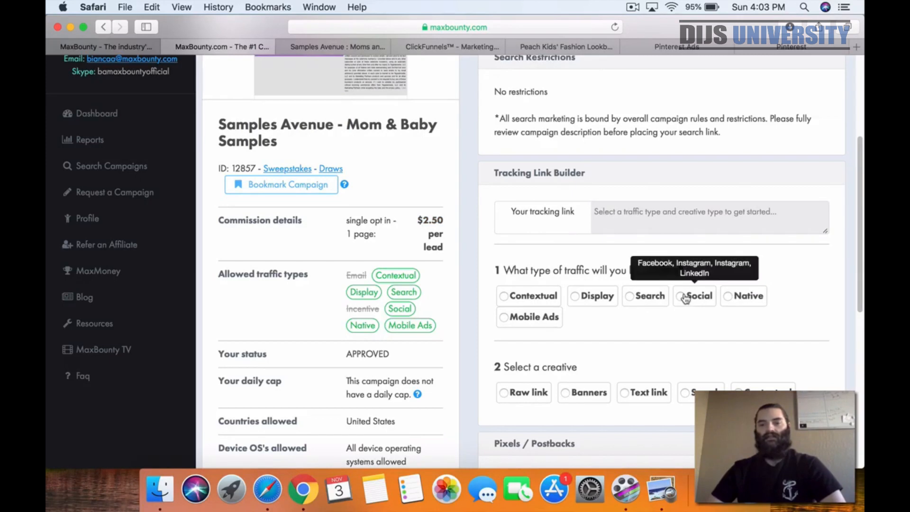
pyautogui.click(683, 297)
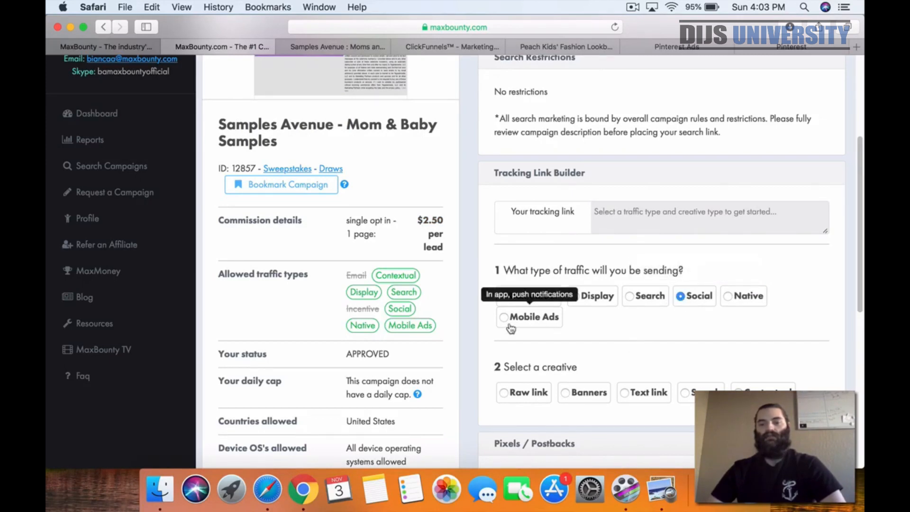
pyautogui.click(504, 392)
pyautogui.scroll(-1, 530, 261)
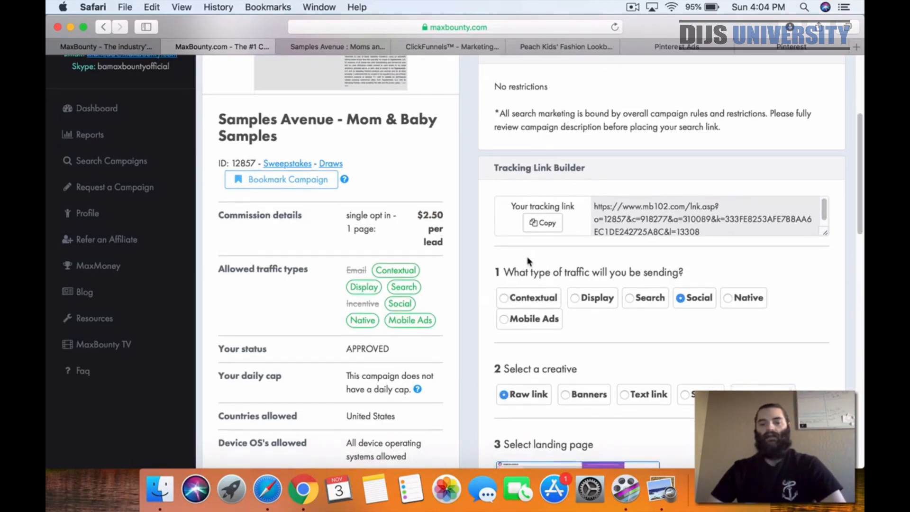
pyautogui.click(543, 222)
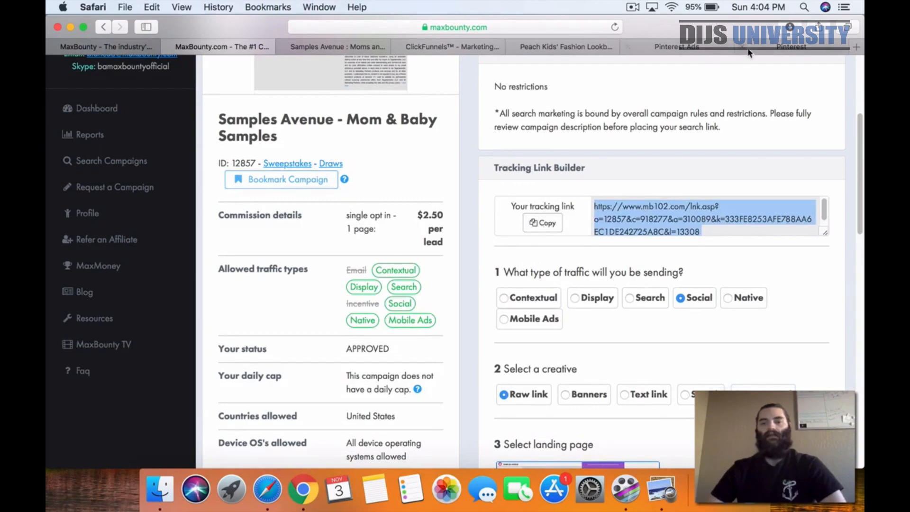
# Step: Open the INSTAGRAM Template page for editing in ClickFunnels and bring up the options of its survey element
pyautogui.click(450, 46)
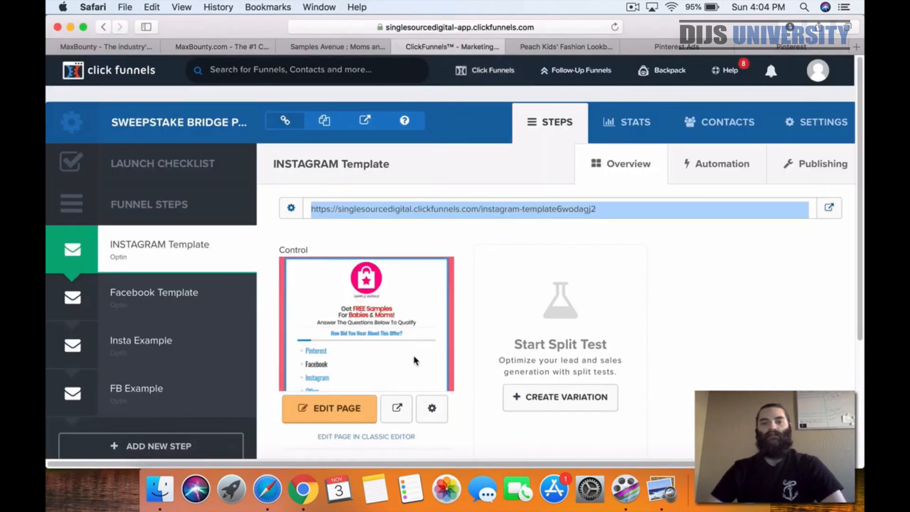
pyautogui.click(346, 413)
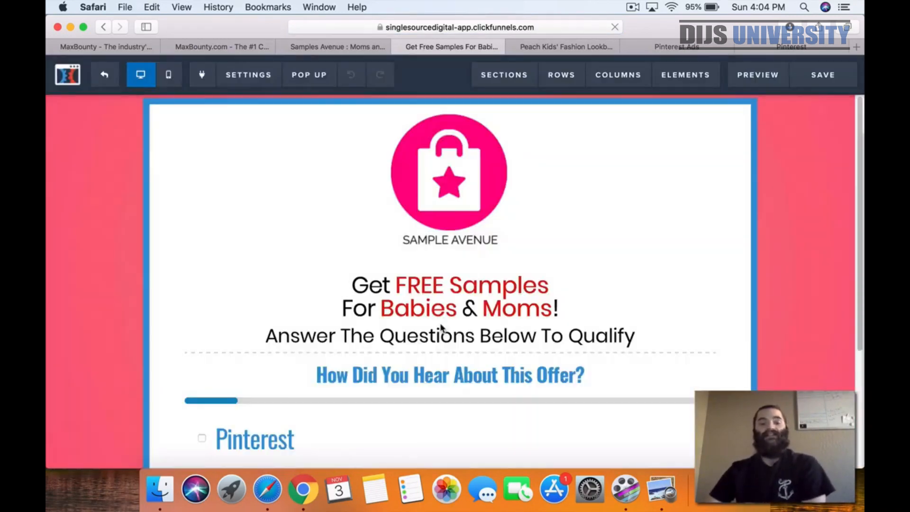
pyautogui.scroll(-3, 414, 387)
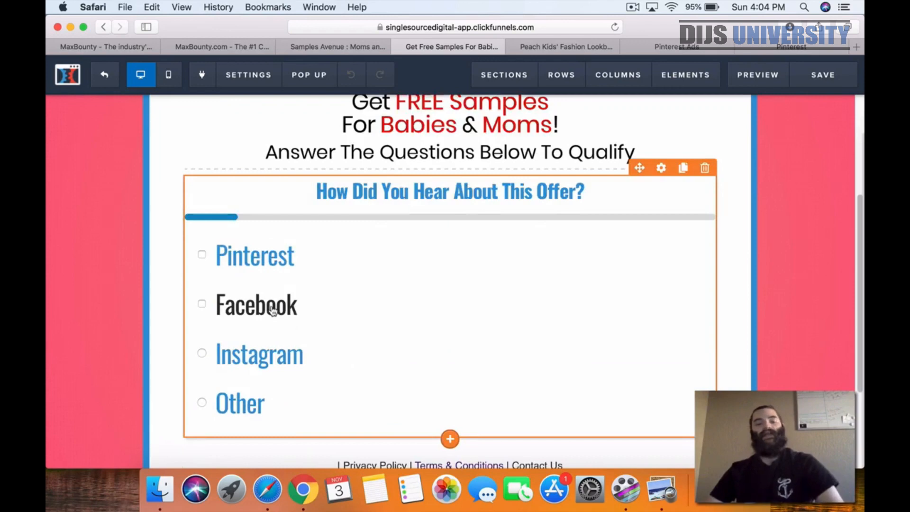
pyautogui.click(272, 310)
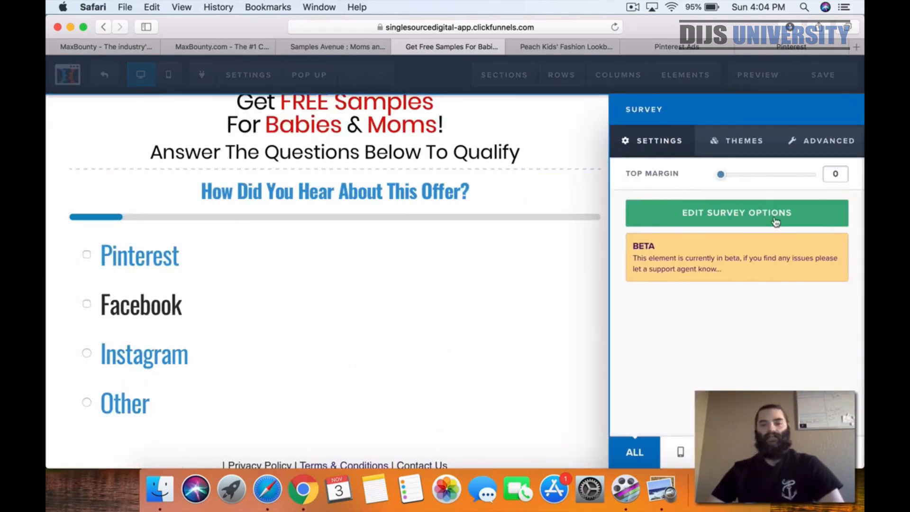
pyautogui.click(719, 214)
# Step: Replace the custom redirect URL of the survey's Default Outcome Action with the copied MaxBounty tracking link
pyautogui.click(368, 144)
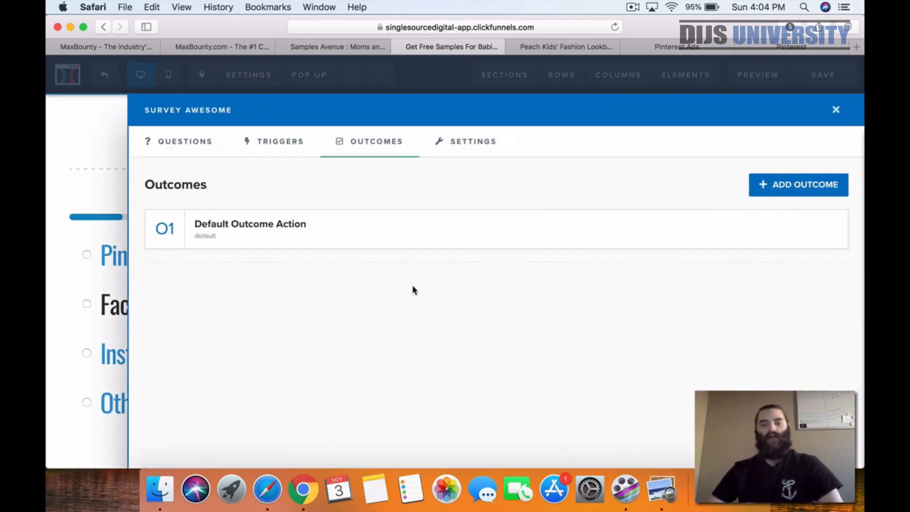
pyautogui.click(229, 226)
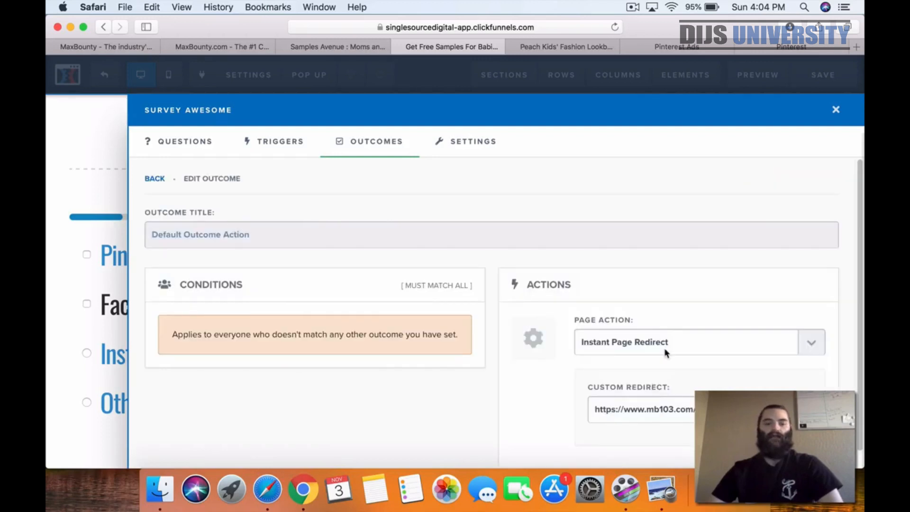
pyautogui.tripleClick(644, 411)
pyautogui.press('super+v')
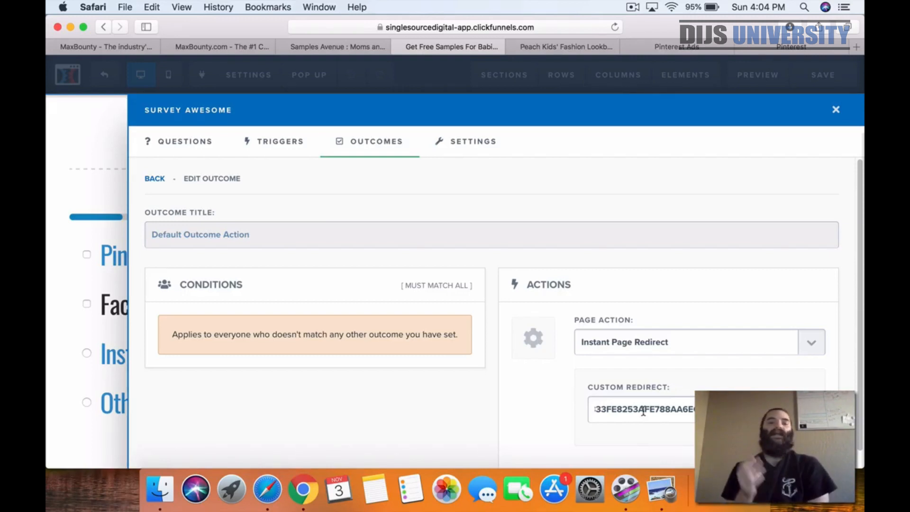
# Step: Look over the Samples Avenue offer page and its sample request form, and check the pin selection in Pinterest Ads
pyautogui.click(337, 46)
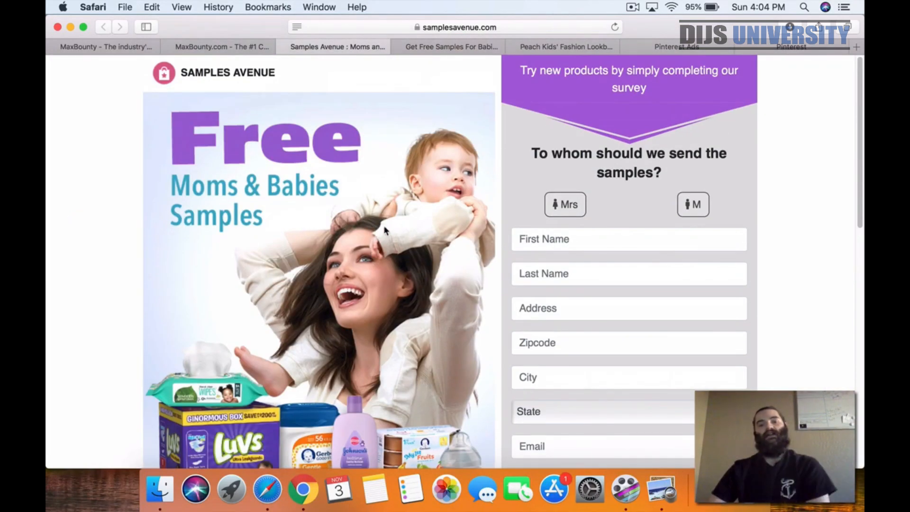
pyautogui.scroll(-3, 569, 241)
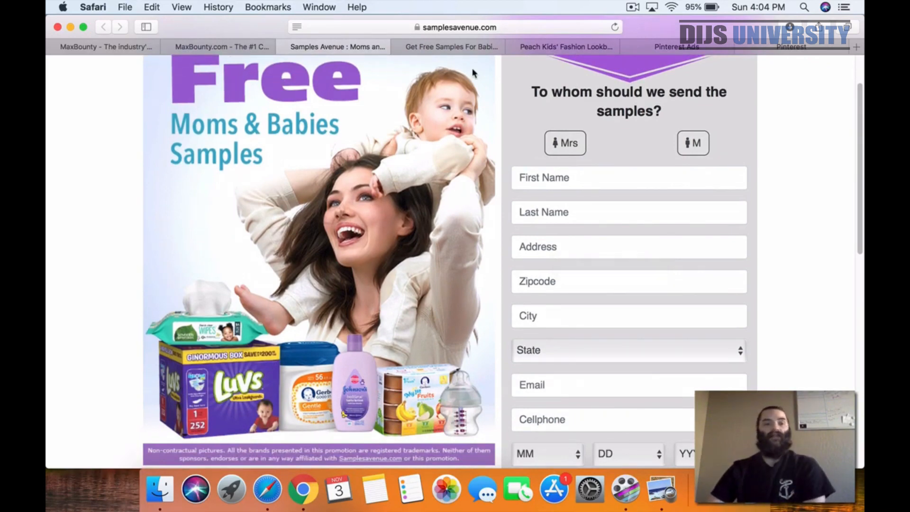
pyautogui.click(758, 51)
pyautogui.click(654, 47)
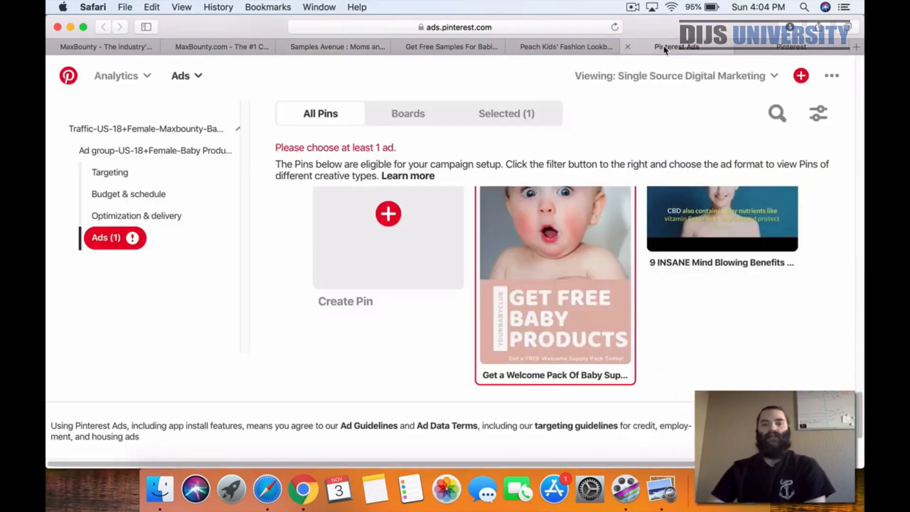
pyautogui.click(571, 46)
# Step: Close the survey options in ClickFunnels and save the bridge page
pyautogui.click(425, 47)
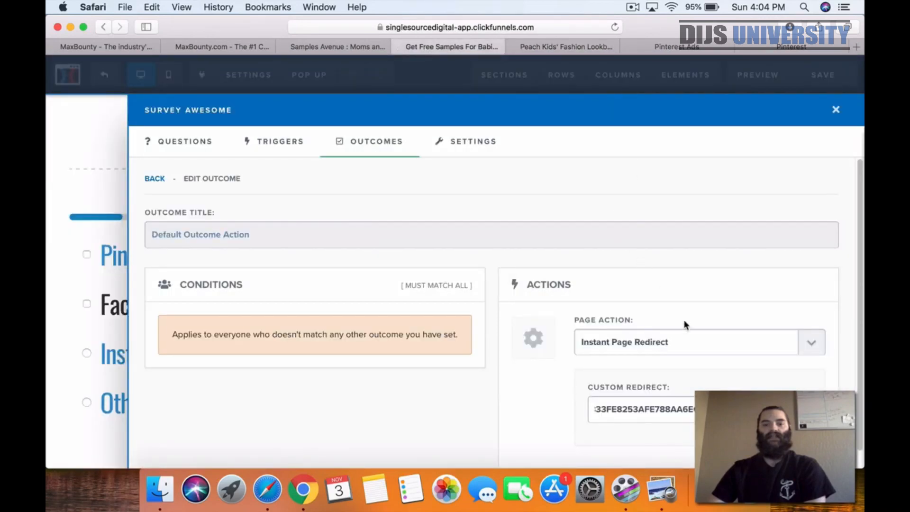
pyautogui.click(836, 110)
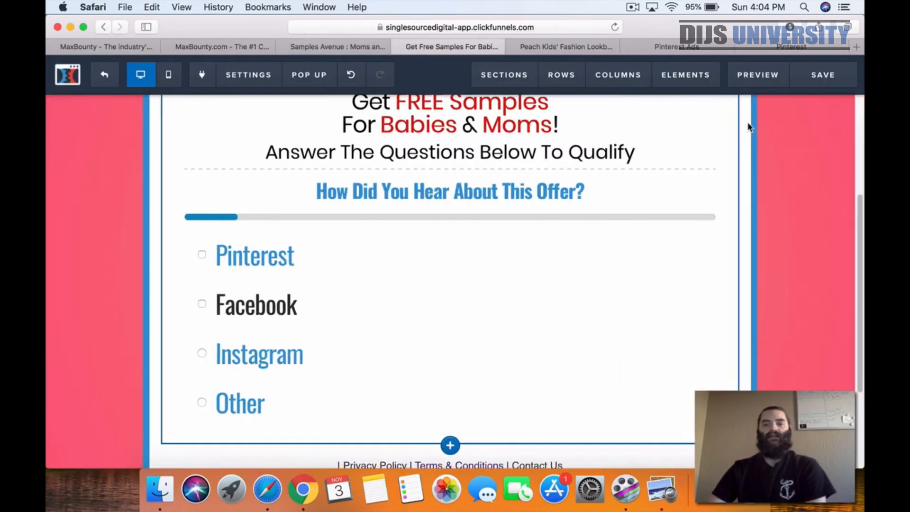
pyautogui.click(807, 79)
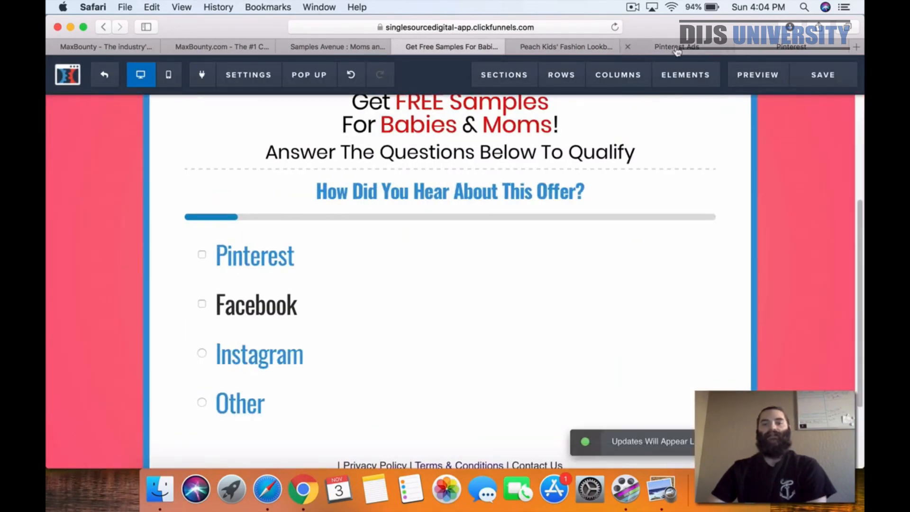
# Step: Test the baby supplies pin's link in Pinterest by answering Pinterest in the bridge page survey, and close the page it redirects to
pyautogui.click(676, 47)
pyautogui.click(792, 46)
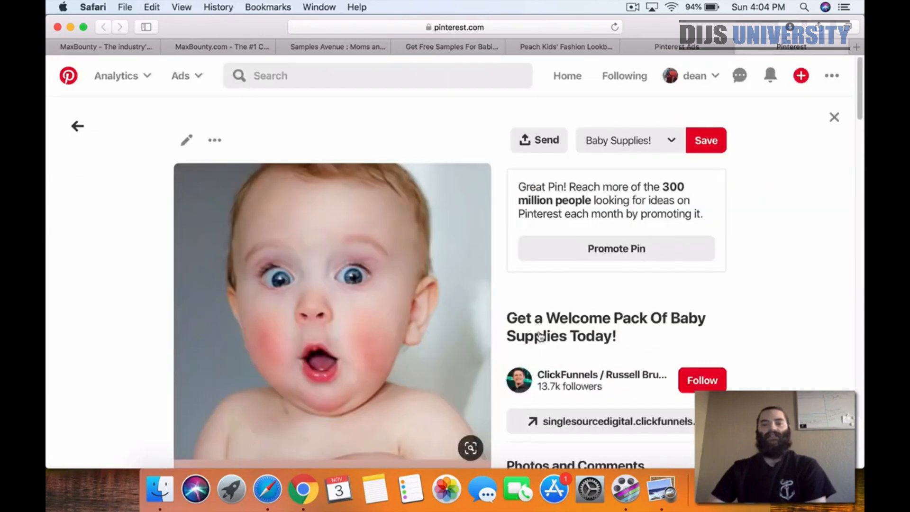
pyautogui.scroll(-3, 545, 337)
pyautogui.click(567, 335)
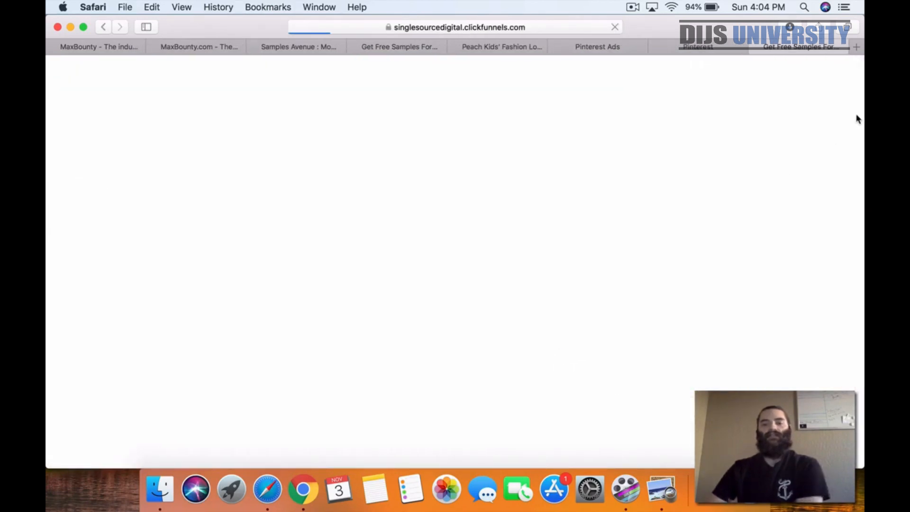
pyautogui.scroll(-4, 675, 176)
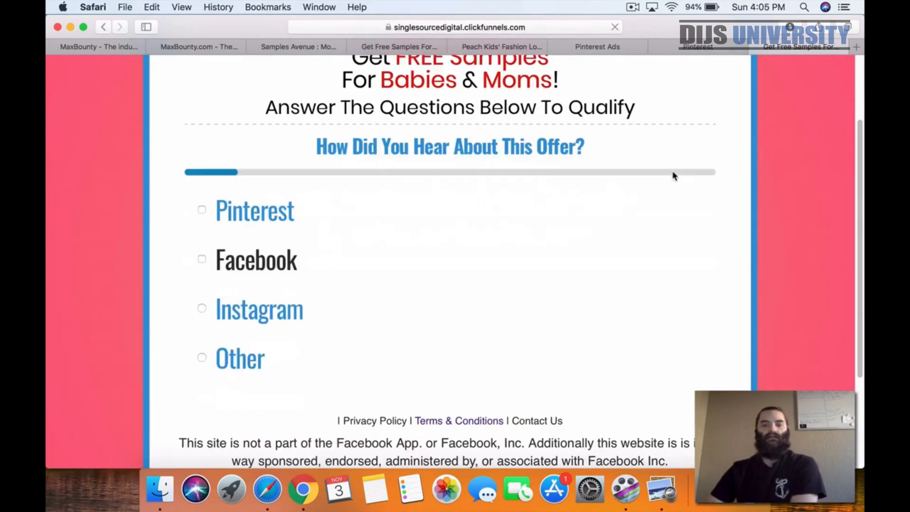
pyautogui.click(261, 219)
pyautogui.click(261, 223)
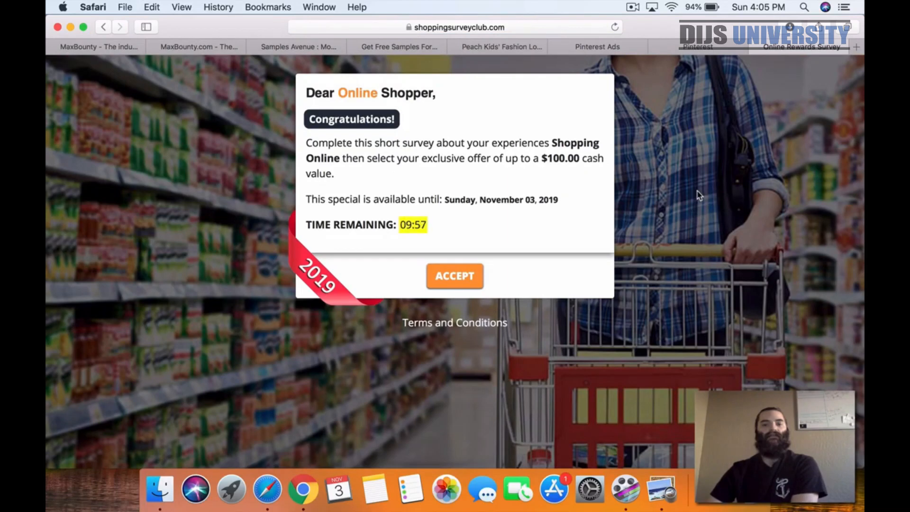
pyautogui.click(757, 47)
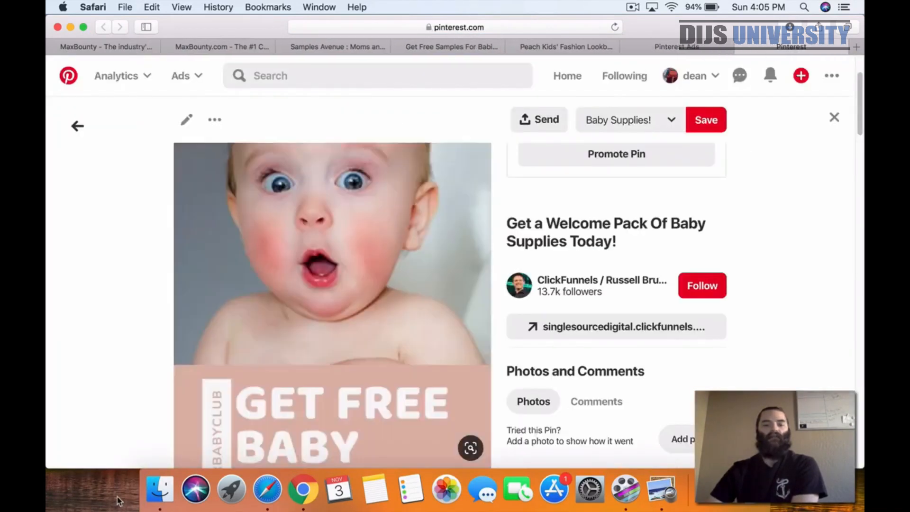
pyautogui.scroll(-1, 752, 283)
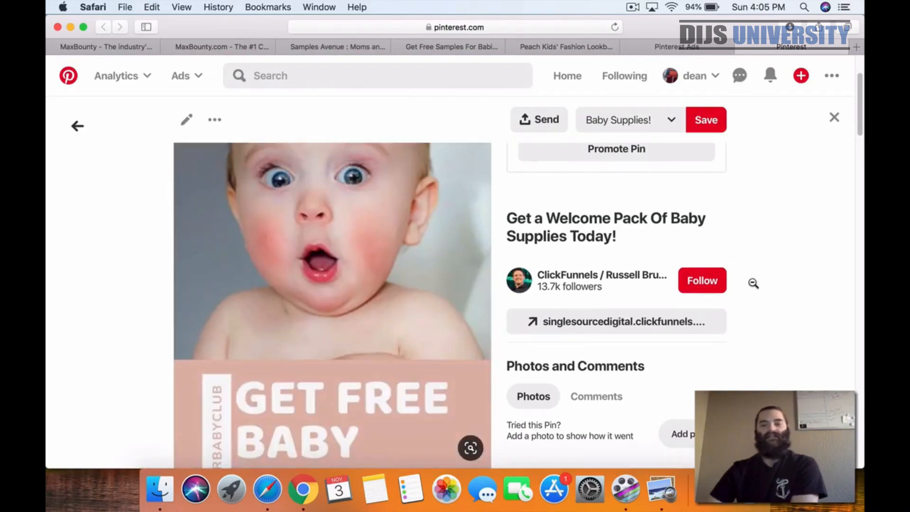
pyautogui.scroll(2, 777, 269)
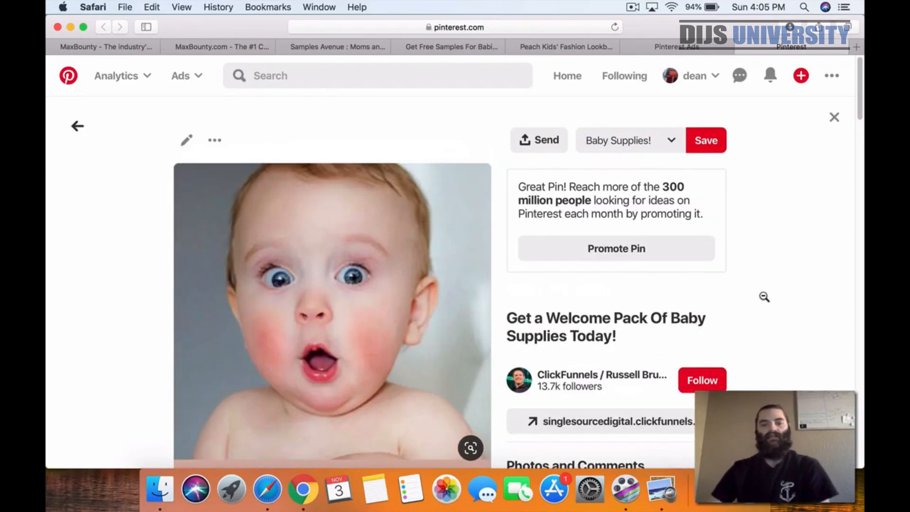
pyautogui.scroll(-10, 761, 301)
pyautogui.scroll(8, 761, 300)
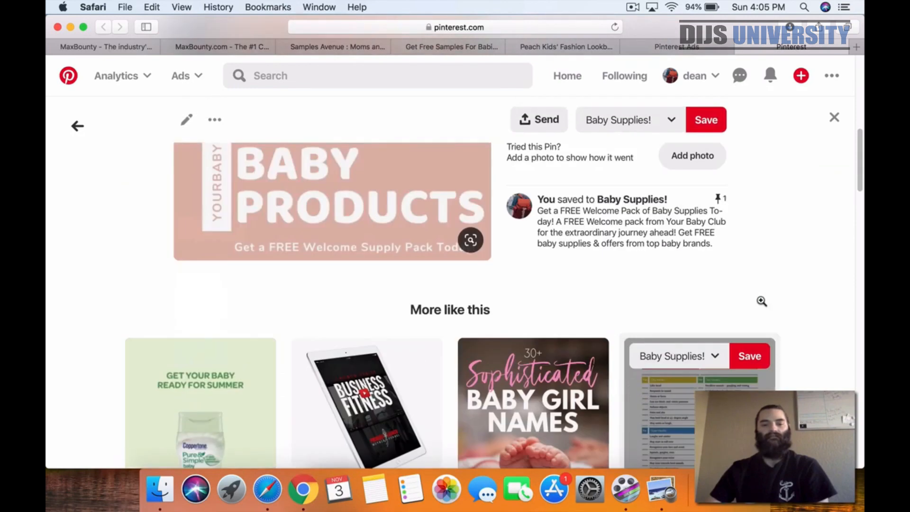
pyautogui.scroll(3, 762, 301)
# Step: Review the ad group in Pinterest Ads, reselect the Get a Welcome Pack Of Baby Supplies pin, and launch the campaign
pyautogui.click(679, 47)
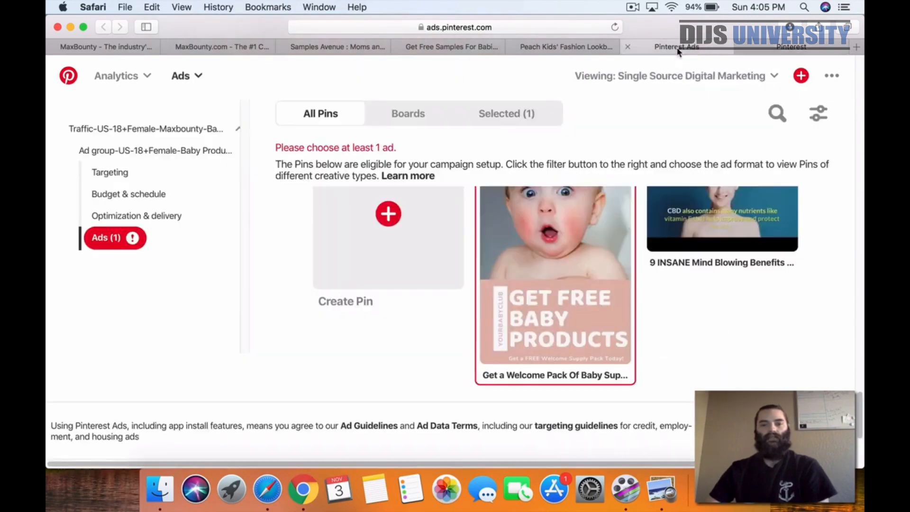
pyautogui.scroll(-3, 674, 380)
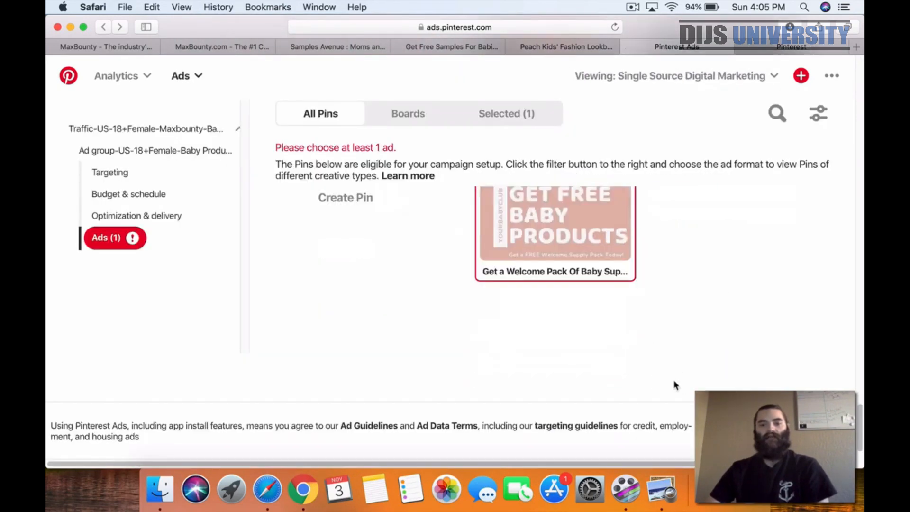
pyautogui.scroll(10, 683, 374)
pyautogui.scroll(-3, 632, 266)
pyautogui.scroll(-10, 632, 266)
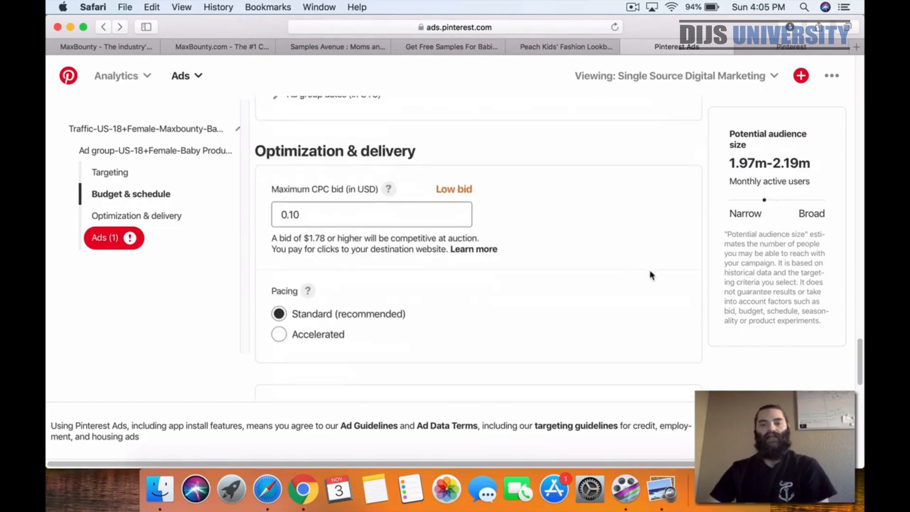
pyautogui.scroll(5, 616, 290)
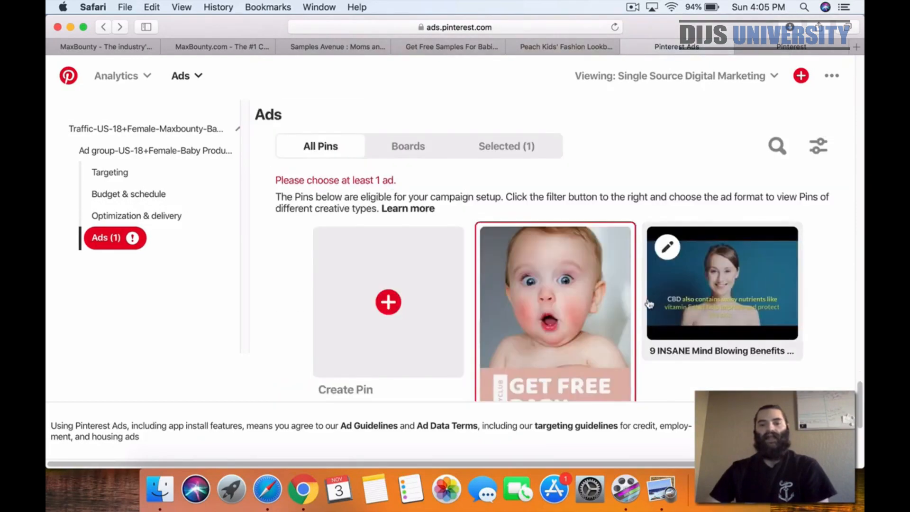
pyautogui.click(560, 295)
pyautogui.click(560, 295)
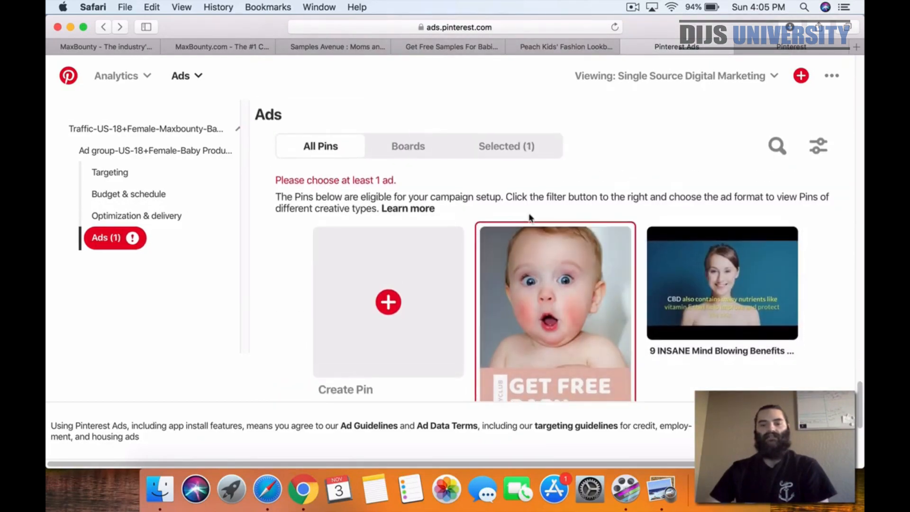
pyautogui.scroll(-1, 609, 219)
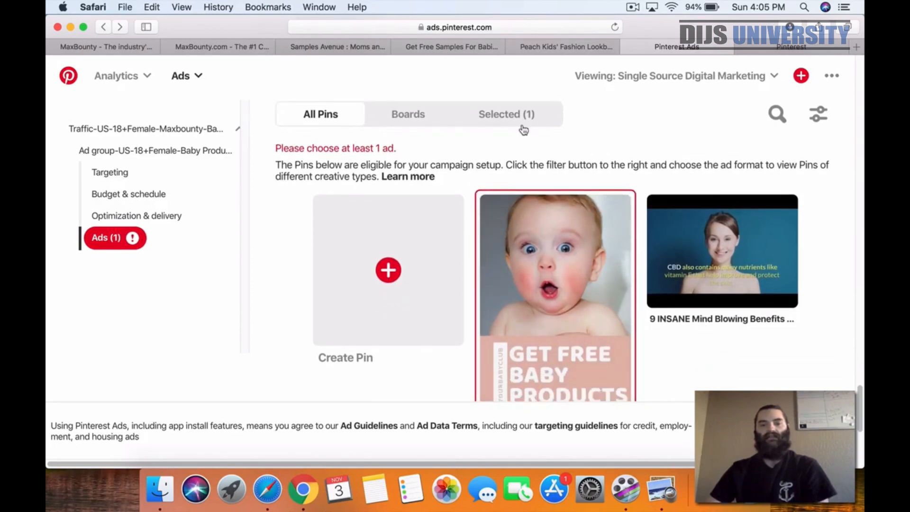
pyautogui.click(811, 430)
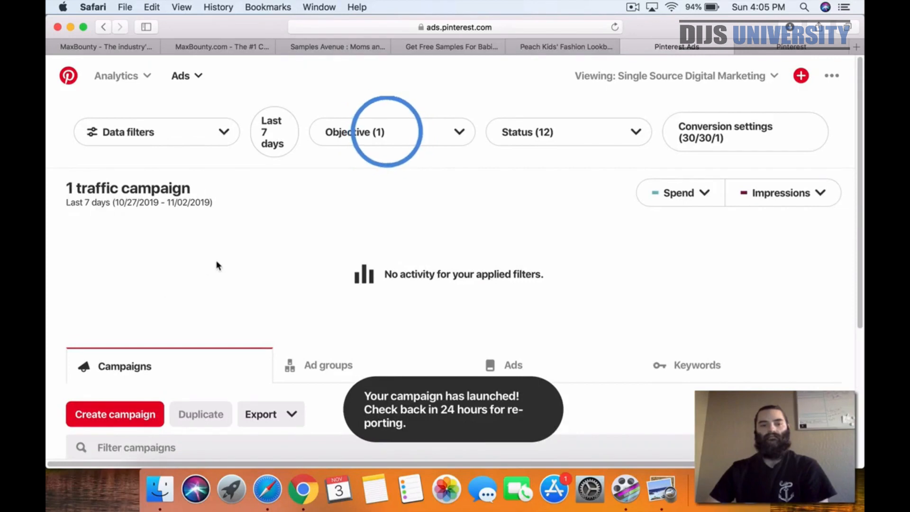
# Step: Switch on the paused Traffic-US-18+Female-Maxbounty-BabySamples campaign in the campaign list
pyautogui.scroll(-4, 223, 264)
pyautogui.scroll(-1, 343, 255)
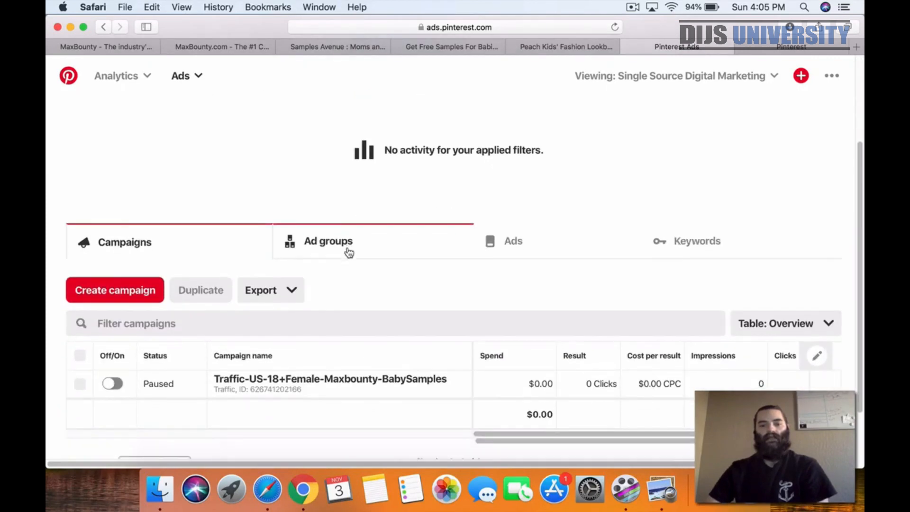
pyautogui.click(113, 385)
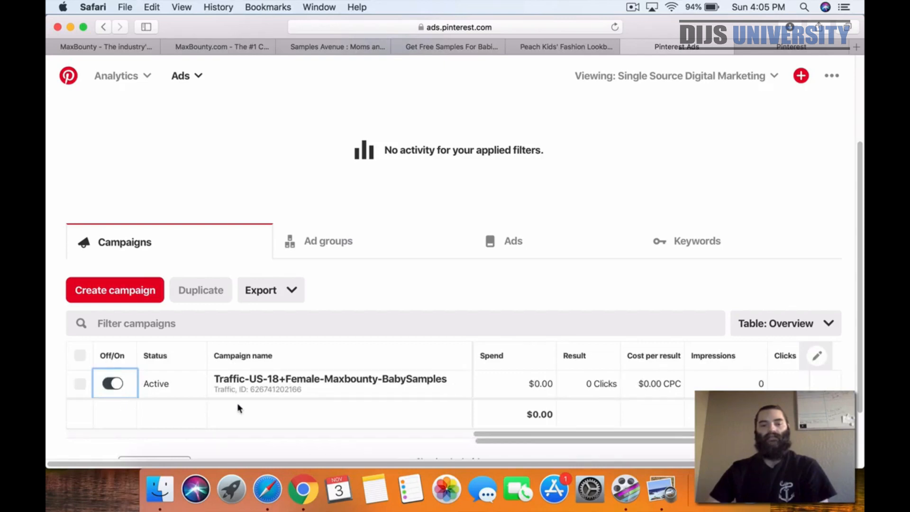
pyautogui.scroll(-2, 264, 392)
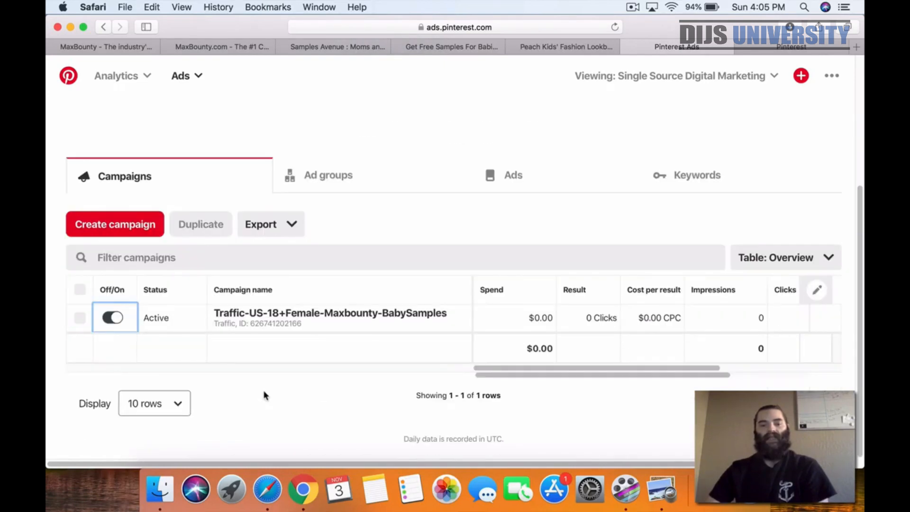
# Step: Dismiss the tip about reporting on more than one objective and look over the campaign overview
pyautogui.scroll(5, 265, 393)
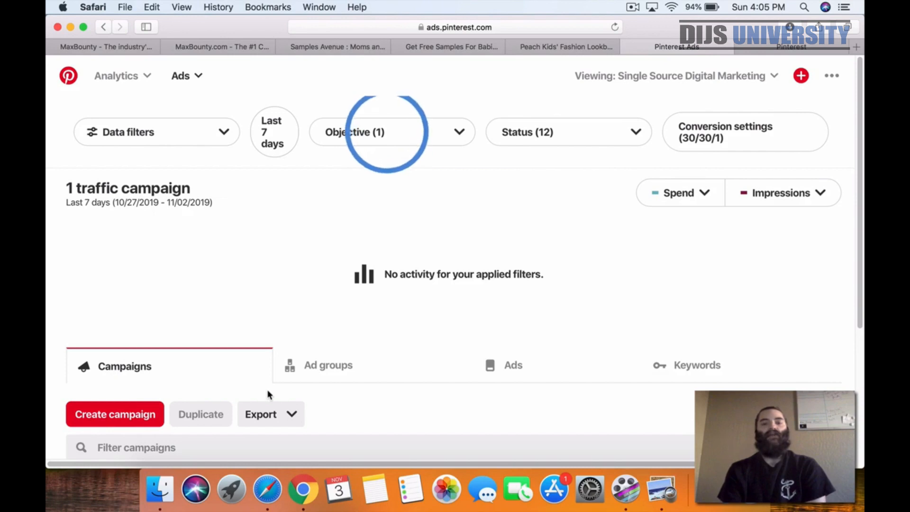
pyautogui.click(400, 148)
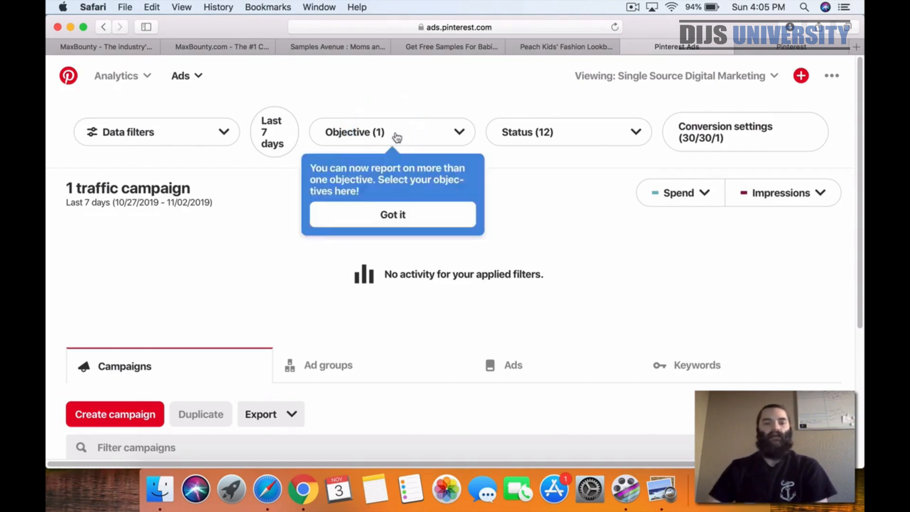
pyautogui.click(393, 217)
pyautogui.scroll(-5, 396, 237)
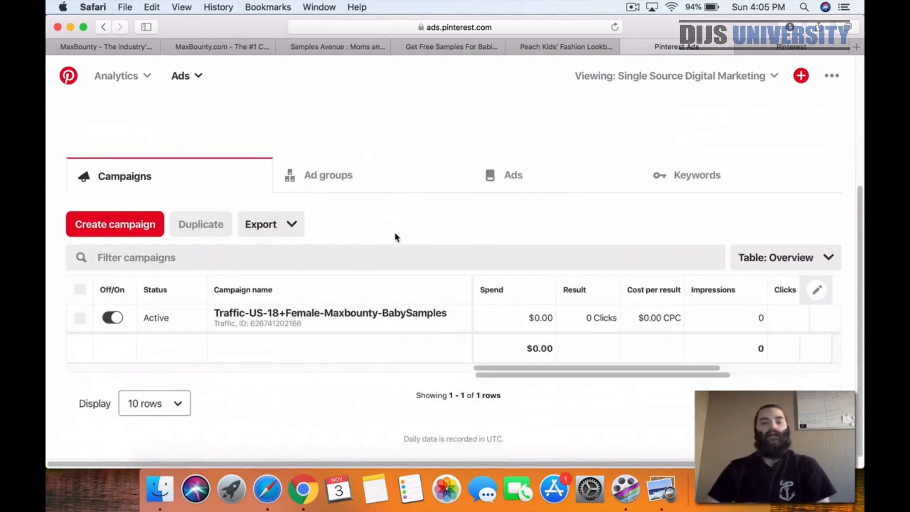
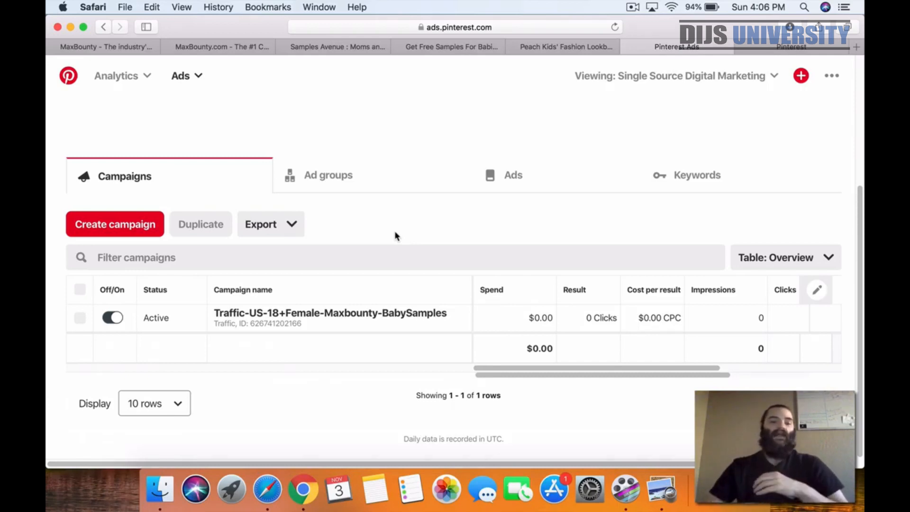
pyautogui.scroll(2, 423, 248)
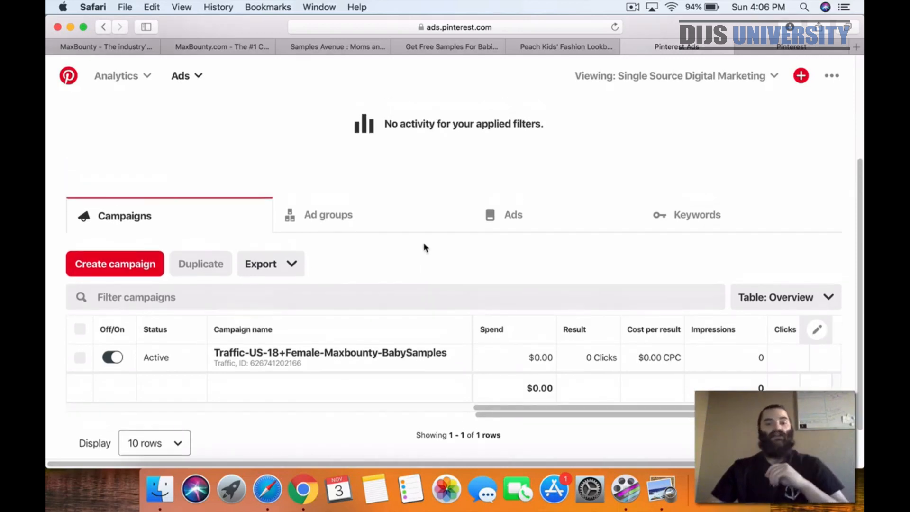
pyautogui.scroll(7, 423, 247)
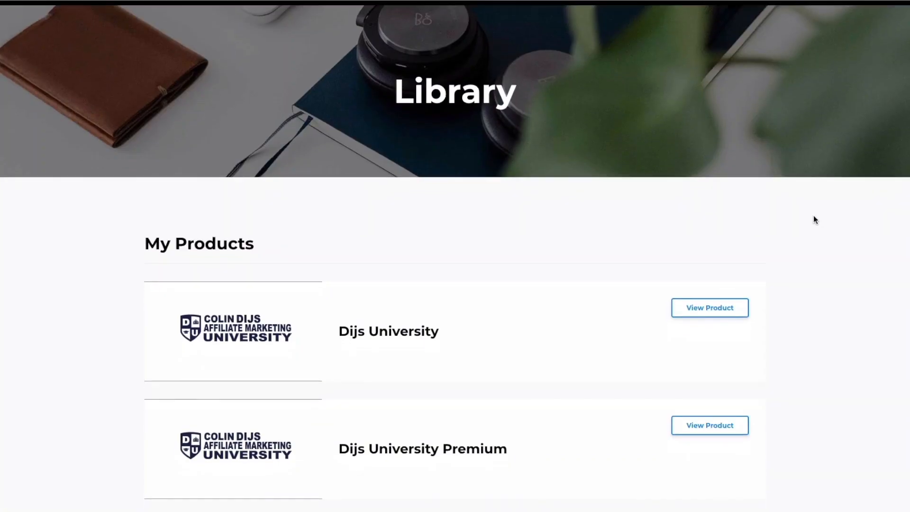
# Step: Open Dijs University Premium from the product library and look over its Intro to CPA Marketing Course
pyautogui.scroll(-1, 813, 216)
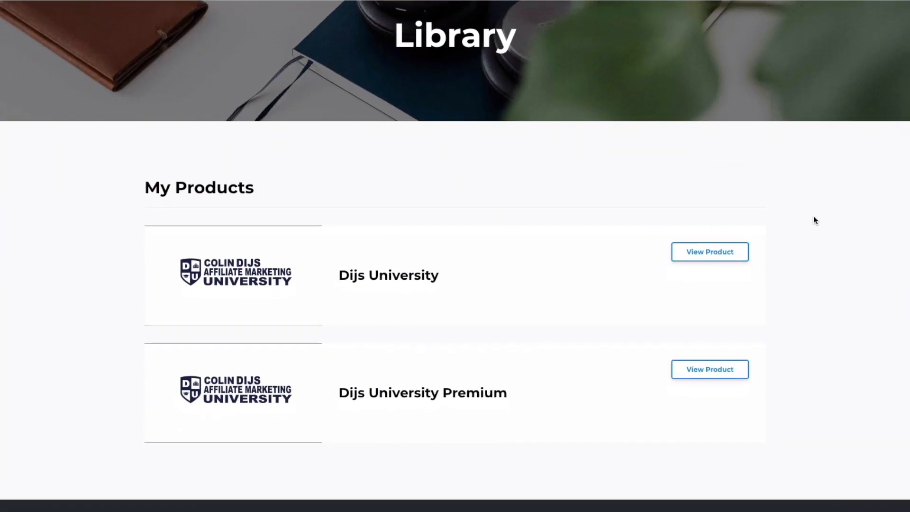
pyautogui.click(705, 366)
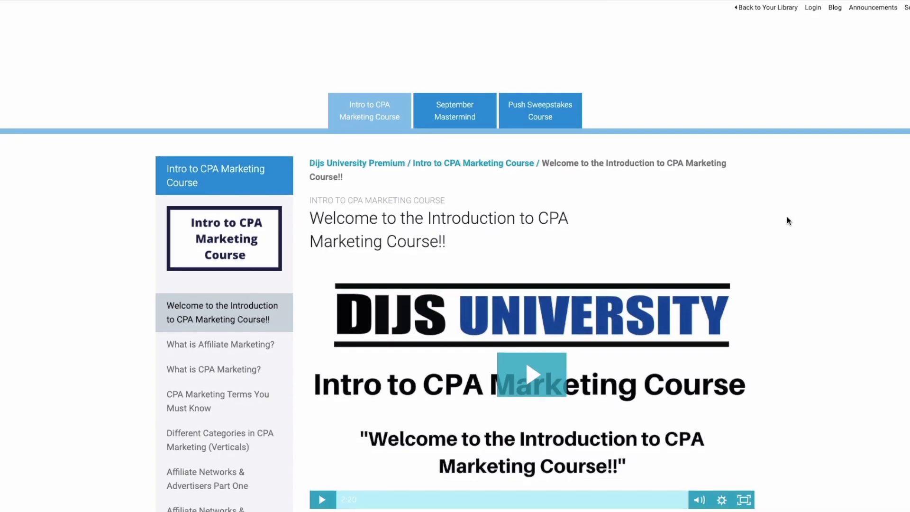
pyautogui.scroll(-1, 787, 217)
pyautogui.scroll(-3, 788, 218)
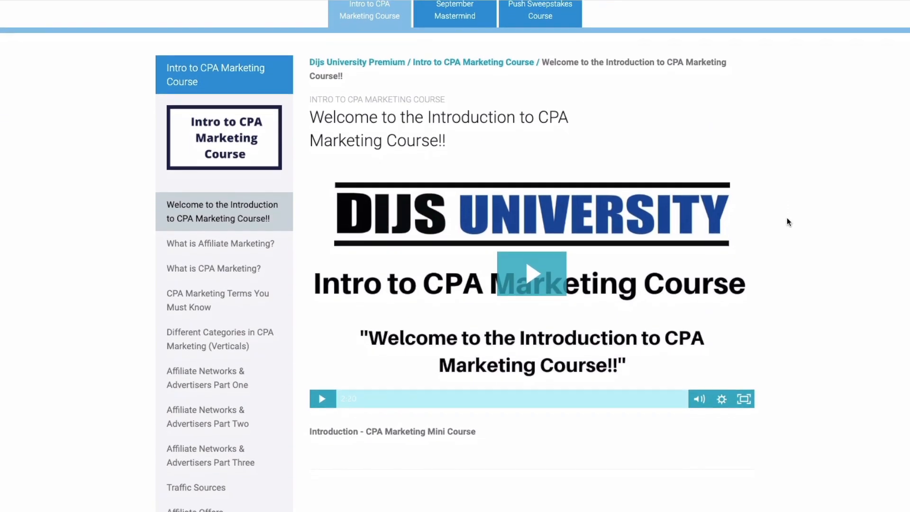
pyautogui.scroll(-2, 787, 218)
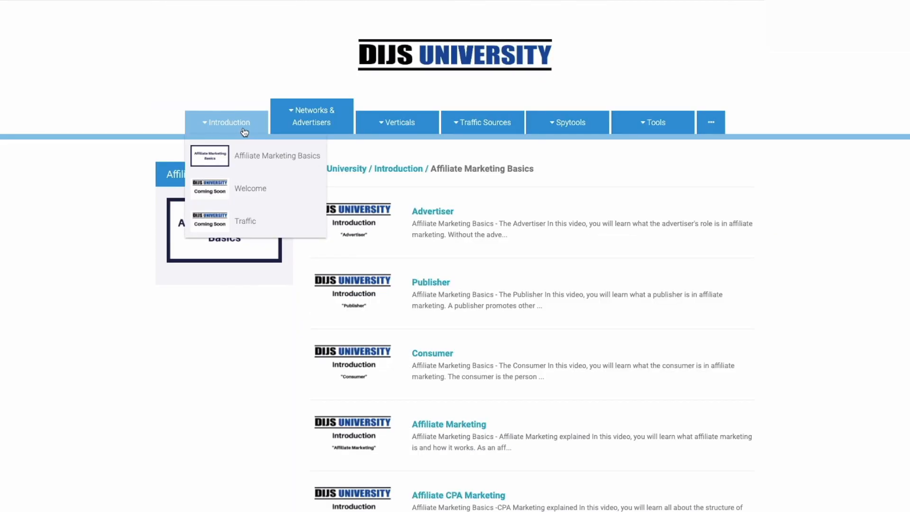
# Step: Browse the Dijs University course categories, open the Facebook traffic source course, and look through its lessons and the Zeropark guides
pyautogui.moveTo(278, 132)
pyautogui.moveTo(365, 131)
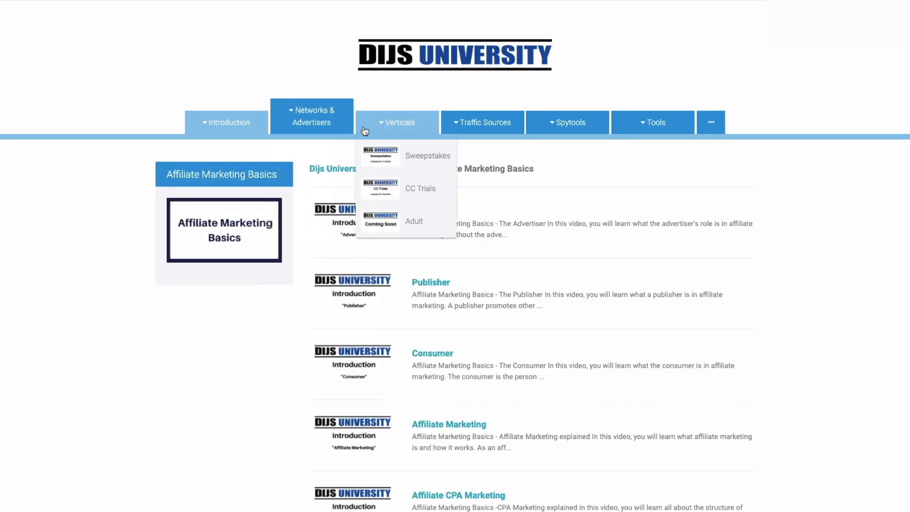
pyautogui.moveTo(474, 125)
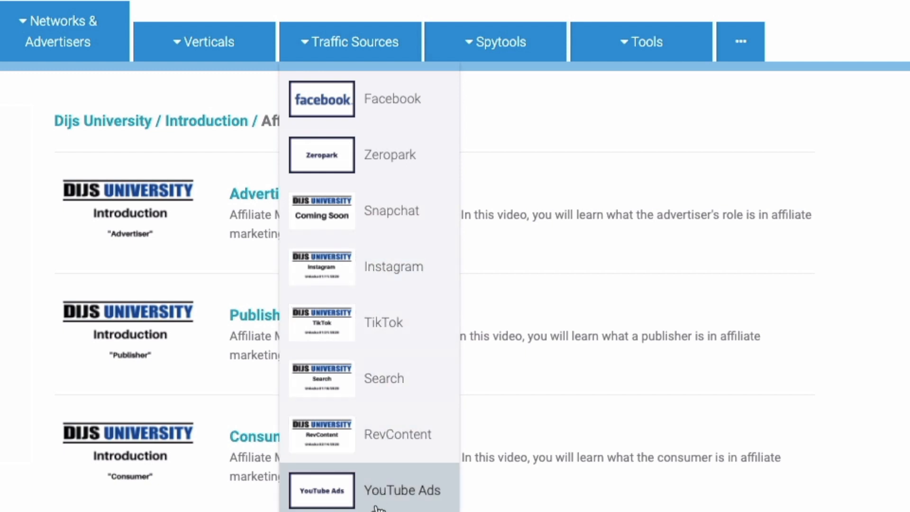
pyautogui.click(393, 99)
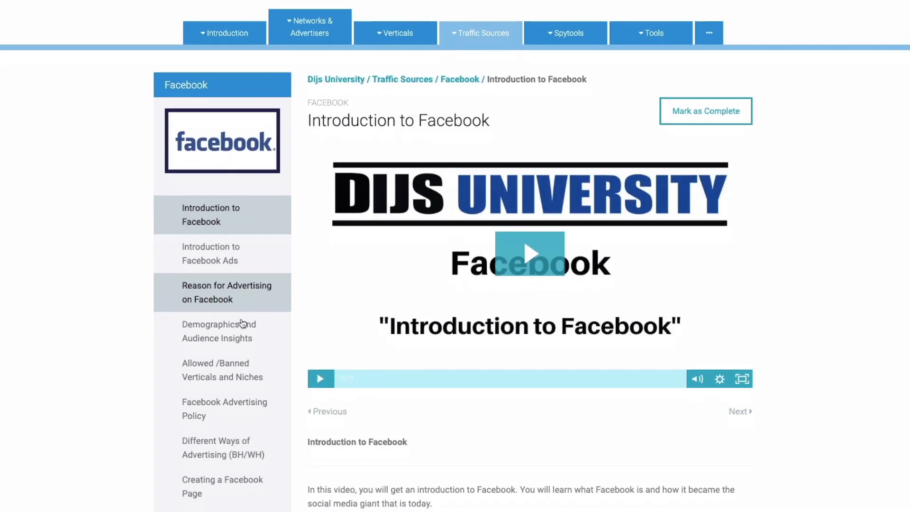
pyautogui.scroll(-3, 243, 321)
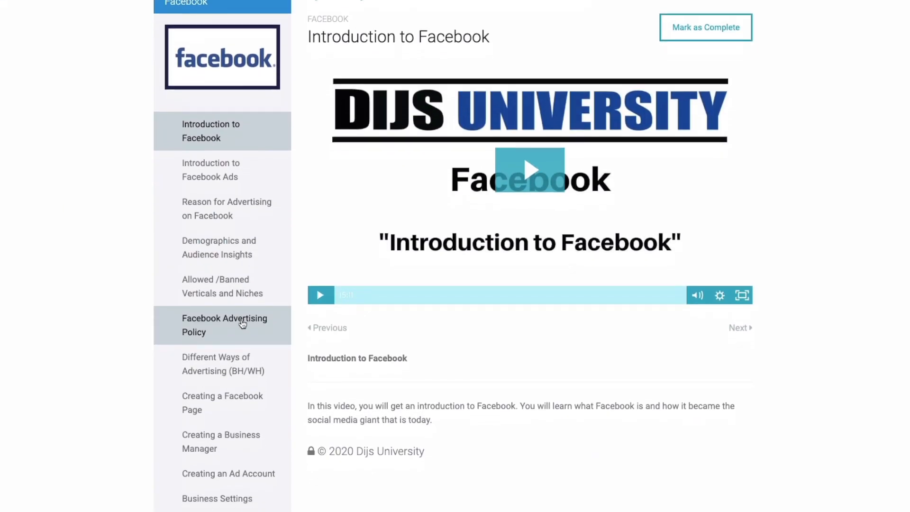
pyautogui.scroll(-2, 243, 324)
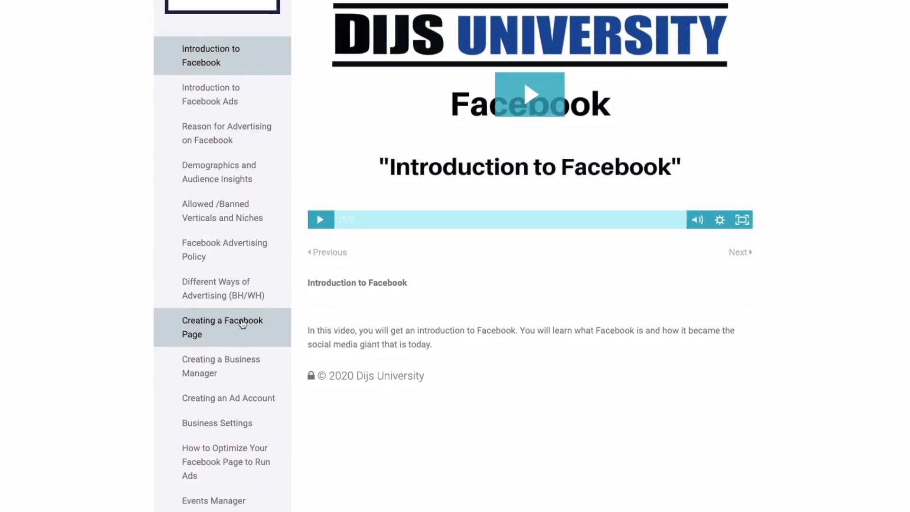
pyautogui.scroll(-2, 242, 324)
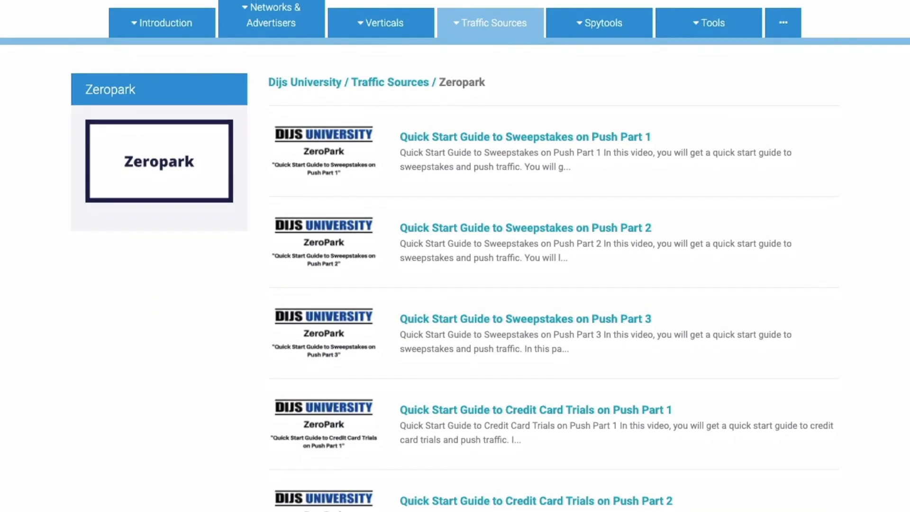
pyautogui.scroll(-4, 455, 256)
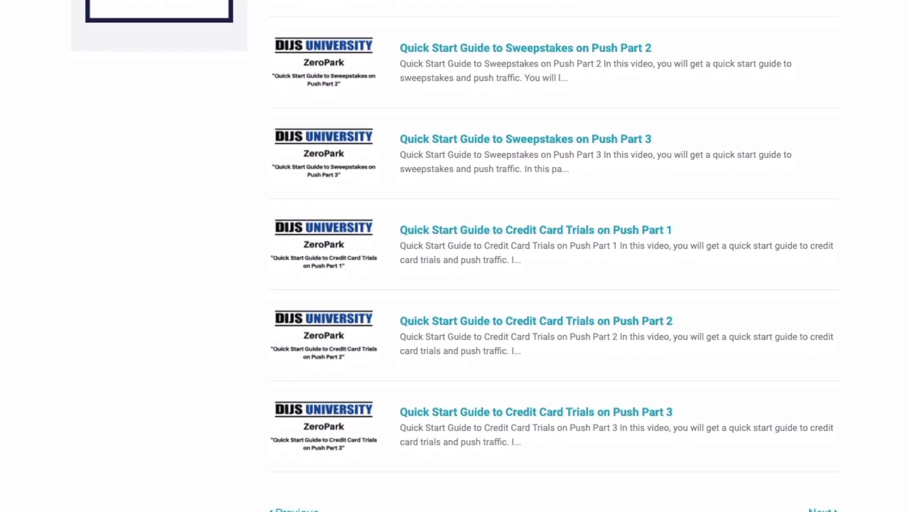
pyautogui.scroll(3, 455, 256)
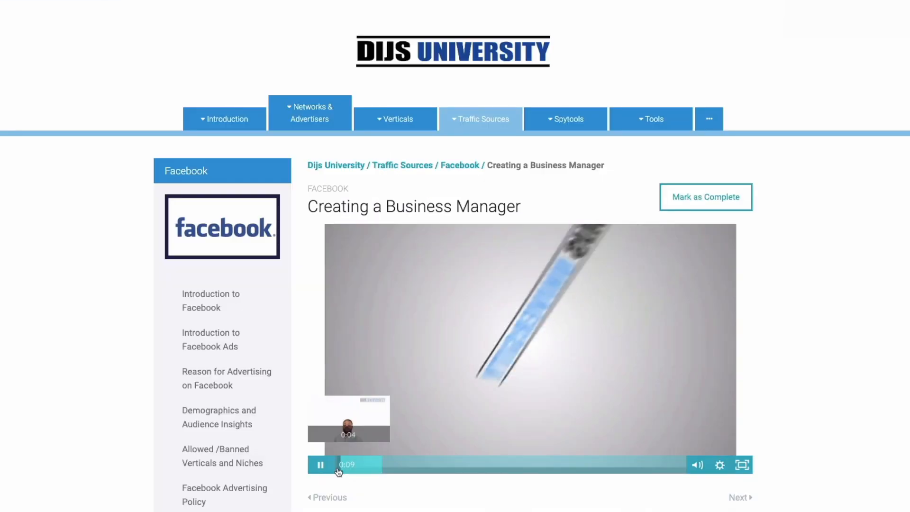